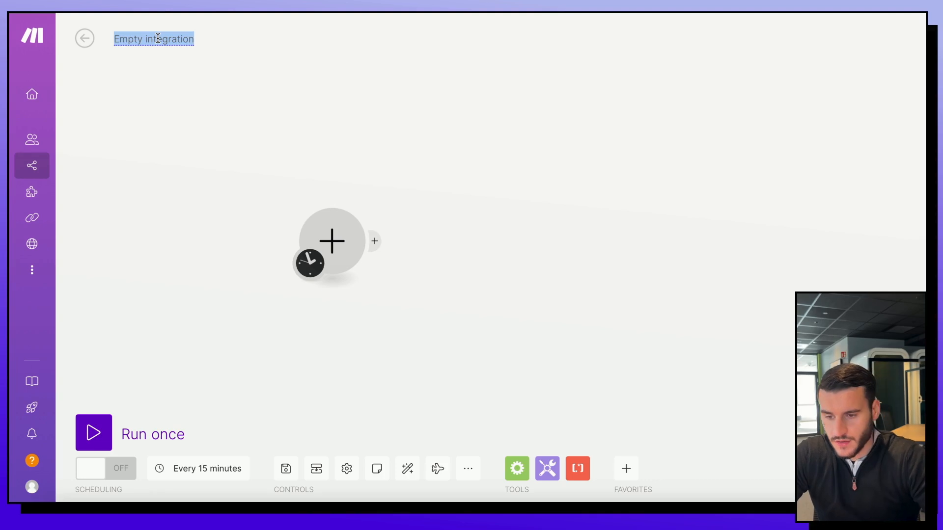
Step: Name the scenario 'Website to Unique Cold Email Personalized'
{"action": "type", "text": "Website to Unique Cold Email Personalized Opener"}
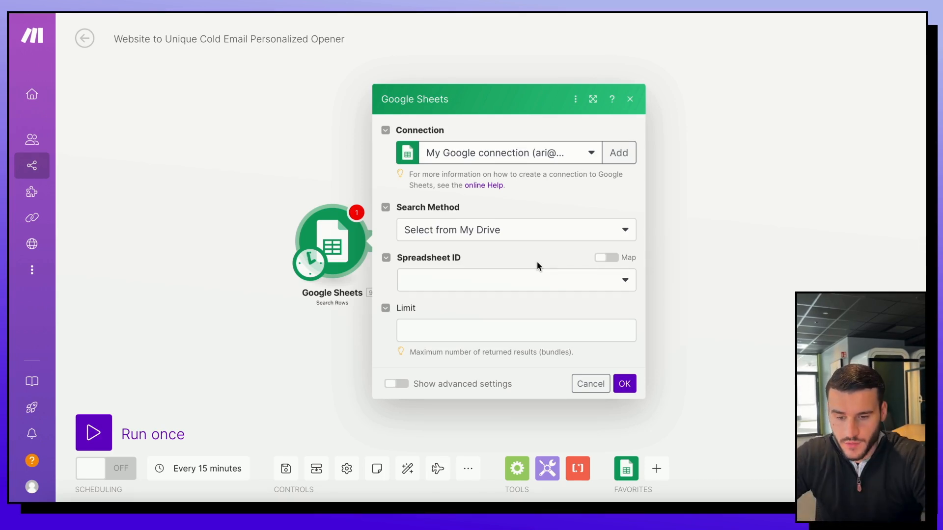
Step: Choose the Dentists Example spreadsheet and its Sheet1 for the Search Rows module
{"action": "left_click", "coordinate": [498, 277]}
{"action": "type", "text": "denti"}
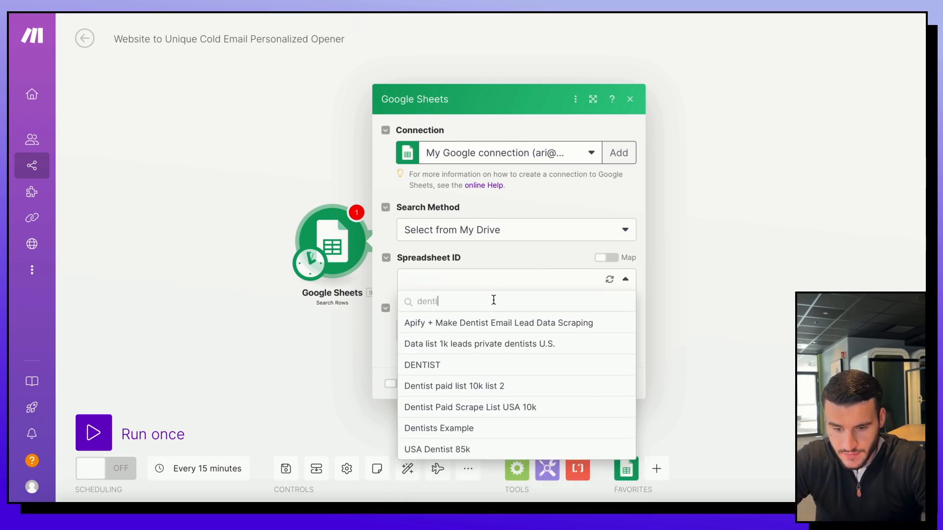
{"action": "left_click", "coordinate": [481, 428]}
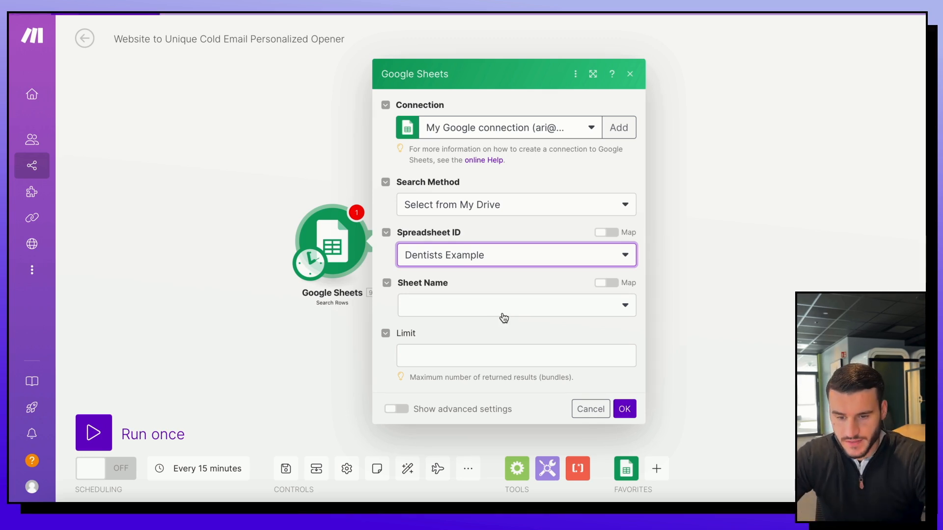
{"action": "left_click", "coordinate": [502, 318]}
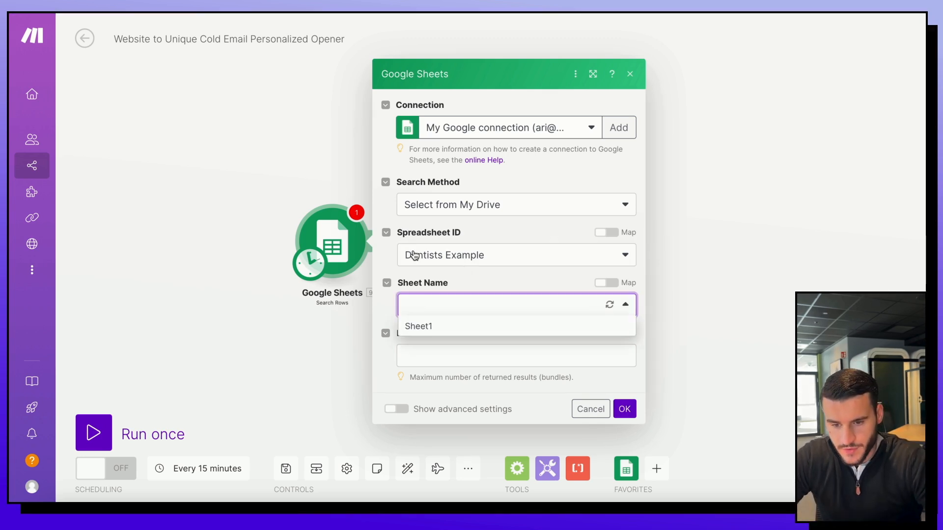
{"action": "left_click", "coordinate": [476, 331]}
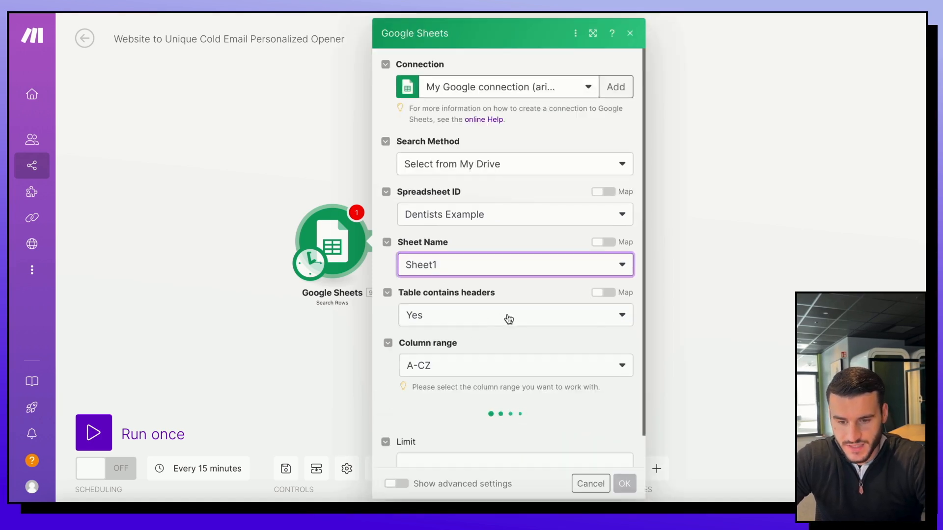
Step: Set the column range to A-Z, clear Order by to Empty, and save the settings
{"action": "scroll", "coordinate": [520, 388], "scroll_direction": "down", "scroll_amount": 1}
{"action": "left_click", "coordinate": [549, 348]}
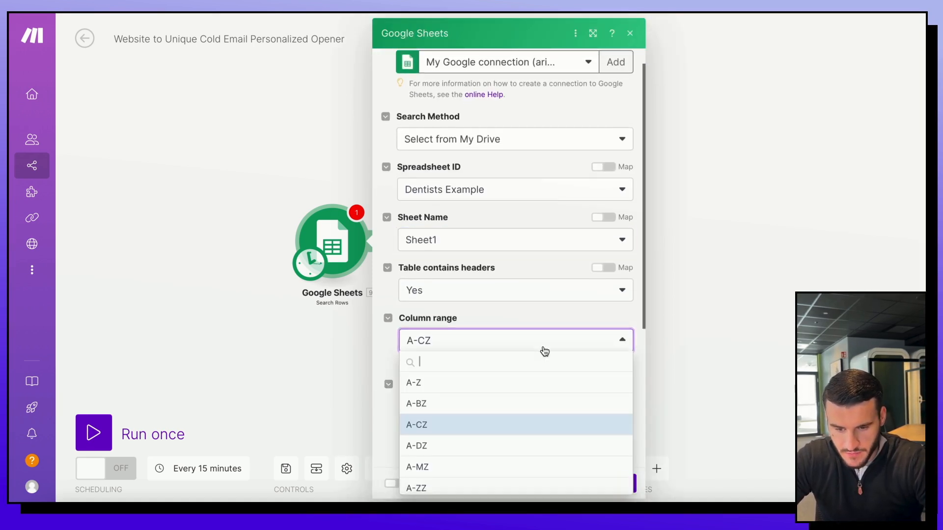
{"action": "left_click", "coordinate": [437, 387]}
{"action": "scroll", "coordinate": [545, 385], "scroll_direction": "down", "scroll_amount": 4}
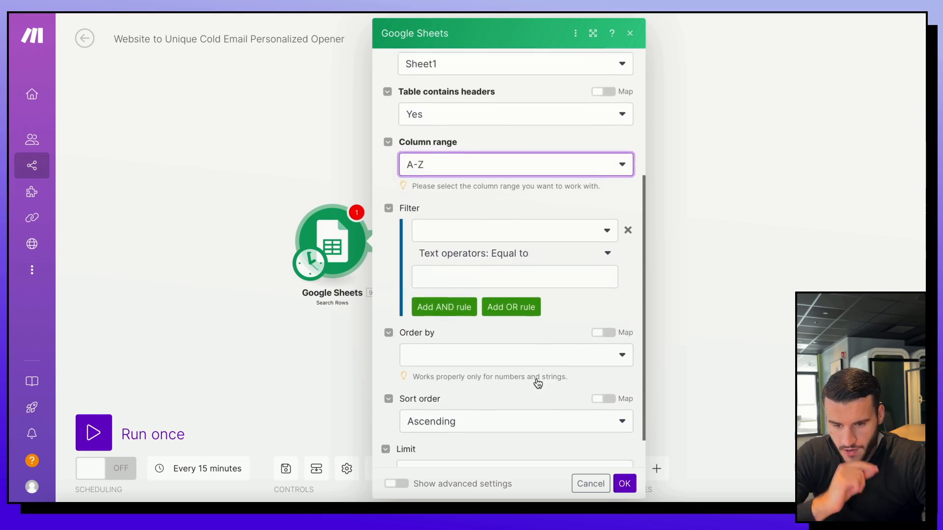
{"action": "scroll", "coordinate": [445, 277], "scroll_direction": "down", "scroll_amount": 1}
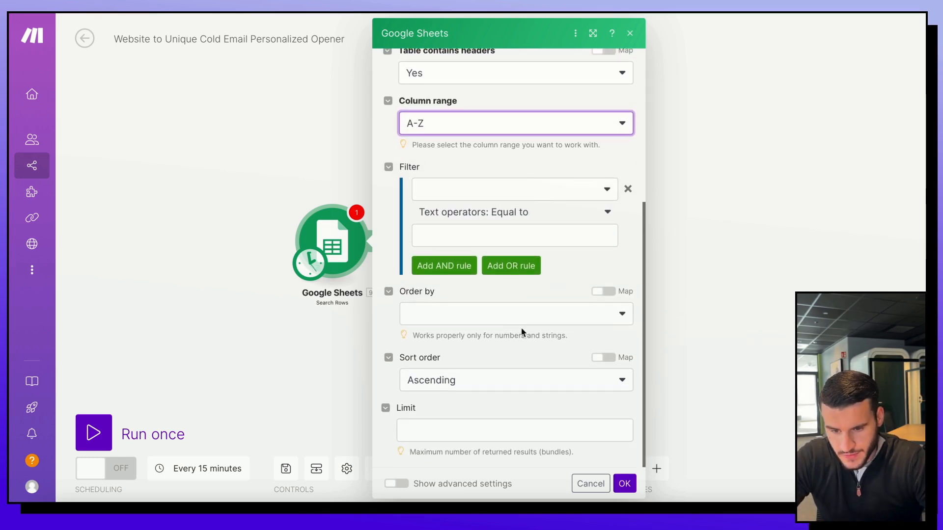
{"action": "left_click", "coordinate": [473, 319]}
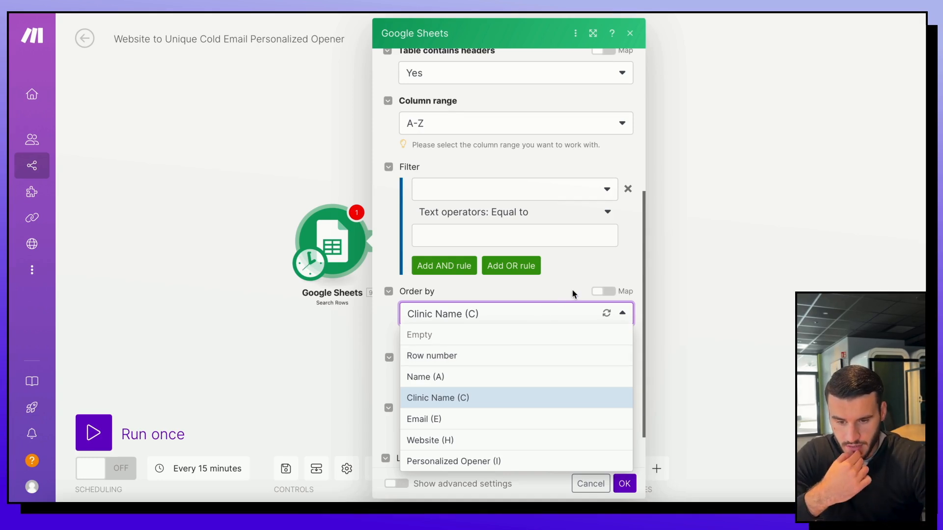
{"action": "left_click", "coordinate": [542, 313]}
{"action": "left_click", "coordinate": [542, 312]}
{"action": "left_click", "coordinate": [470, 341]}
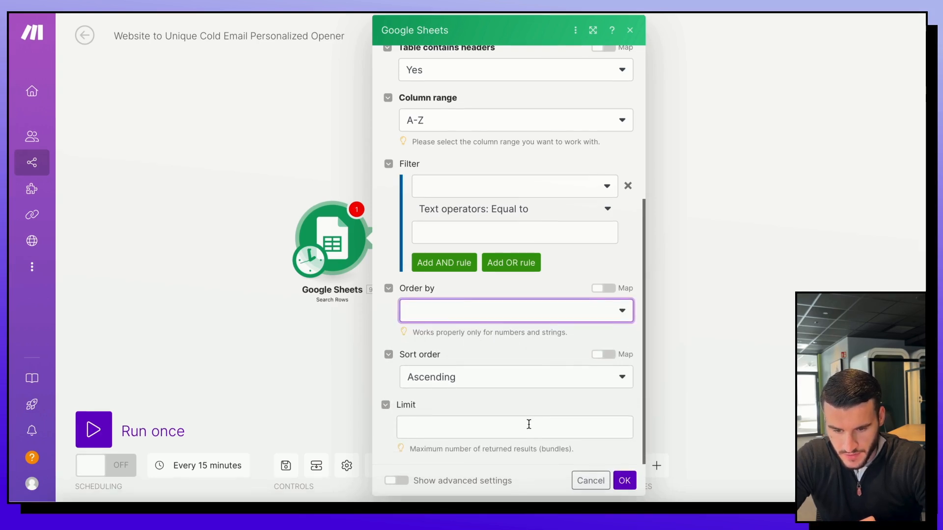
{"action": "scroll", "coordinate": [590, 342], "scroll_direction": "up", "scroll_amount": 5}
{"action": "left_click", "coordinate": [624, 485]}
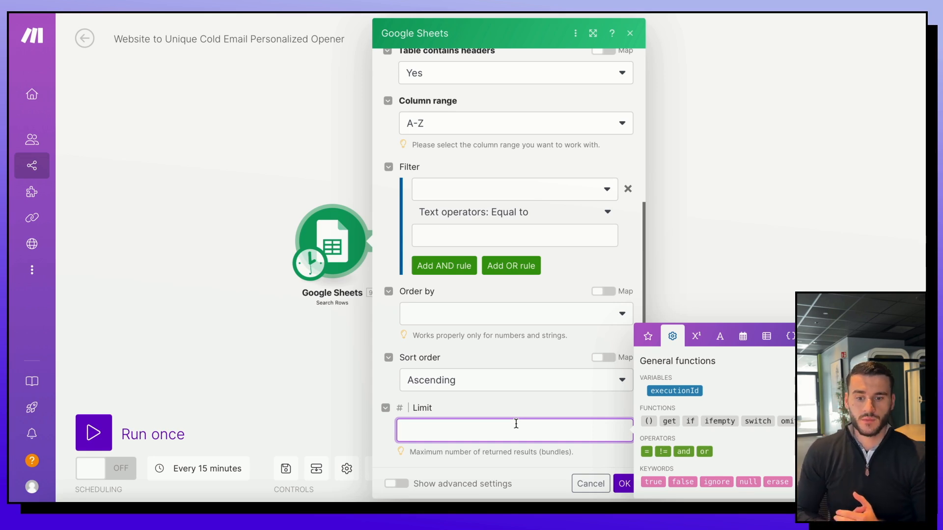
Step: Set the row Limit to 10 and confirm the search settings
{"action": "type", "text": "500"}
{"action": "key", "text": "BackSpace"}
{"action": "key", "text": "BackSpace"}
{"action": "type", "text": "00"}
{"action": "key", "text": "BackSpace"}
{"action": "key", "text": "BackSpace"}
{"action": "key", "text": "BackSpace"}
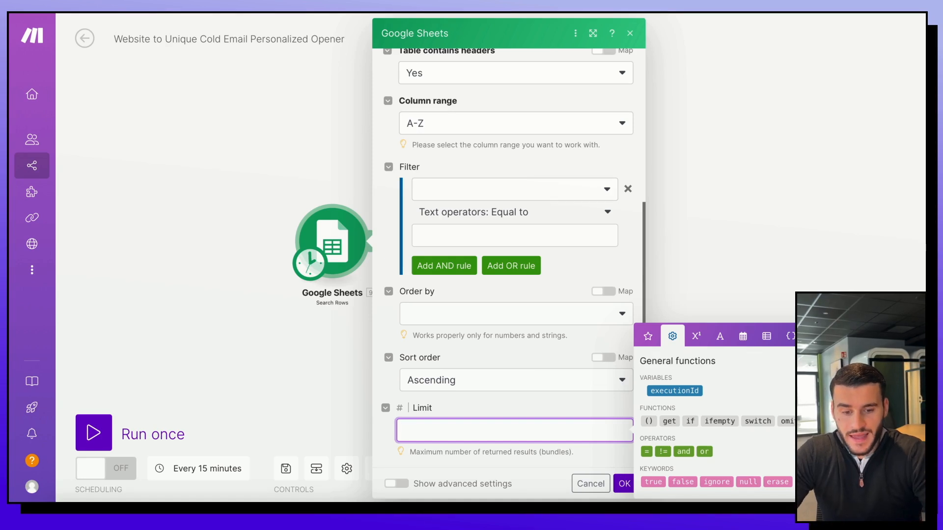
{"action": "type", "text": "10"}
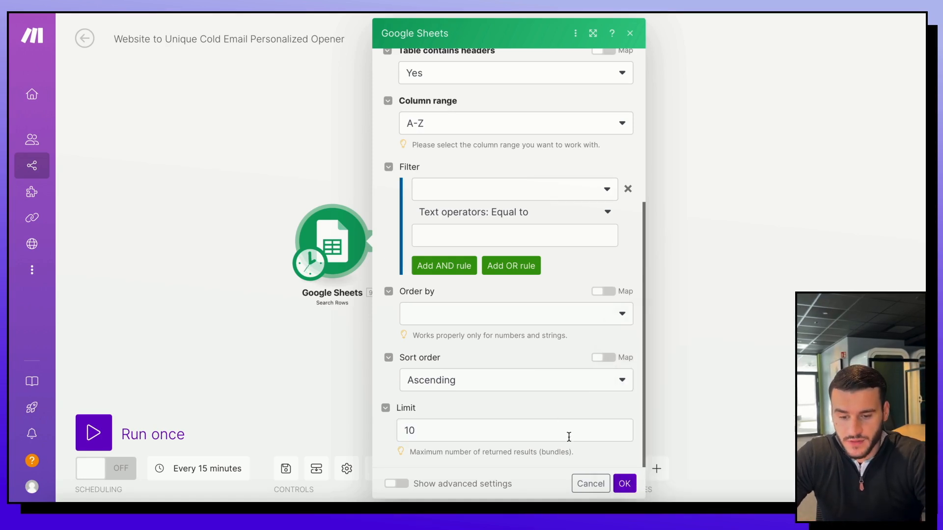
{"action": "left_click", "coordinate": [624, 483]}
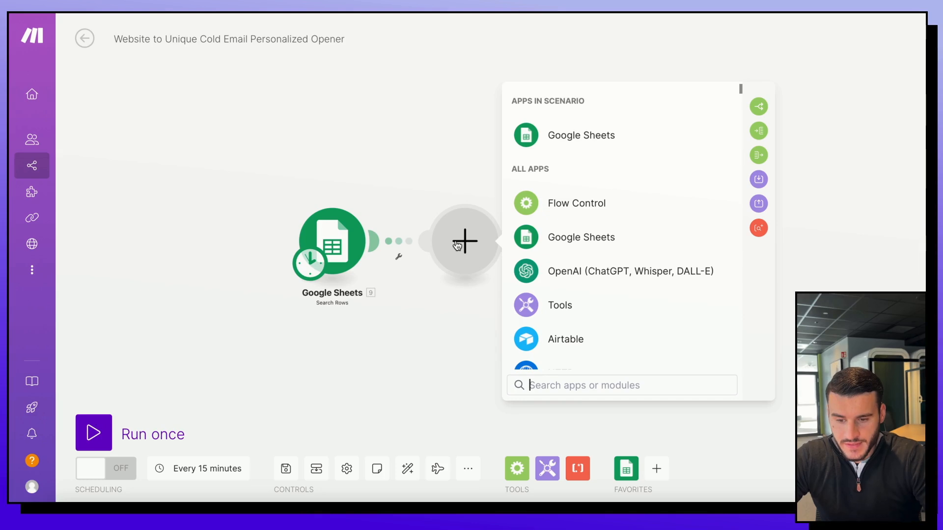
Step: Pick the HTTP app and its 'Make a request' action for the next module
{"action": "scroll", "coordinate": [593, 276], "scroll_direction": "down", "scroll_amount": 2}
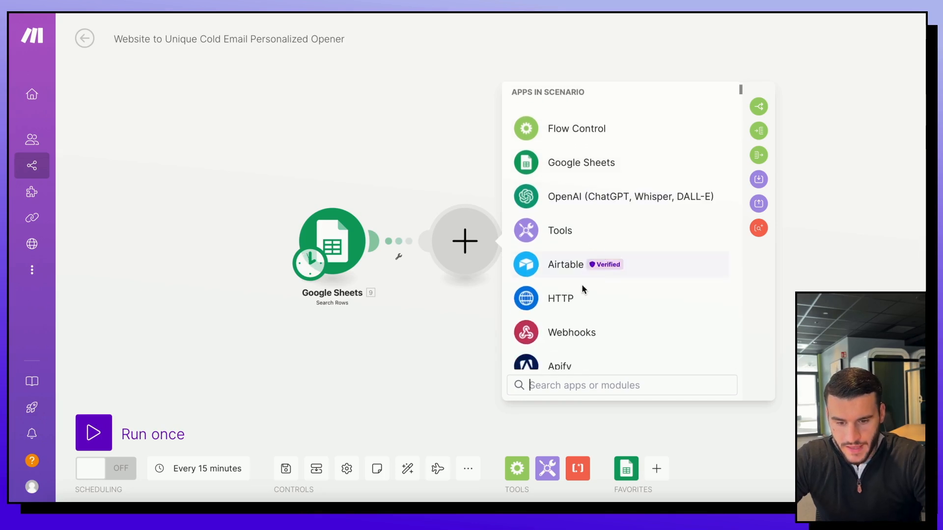
{"action": "left_click", "coordinate": [558, 298]}
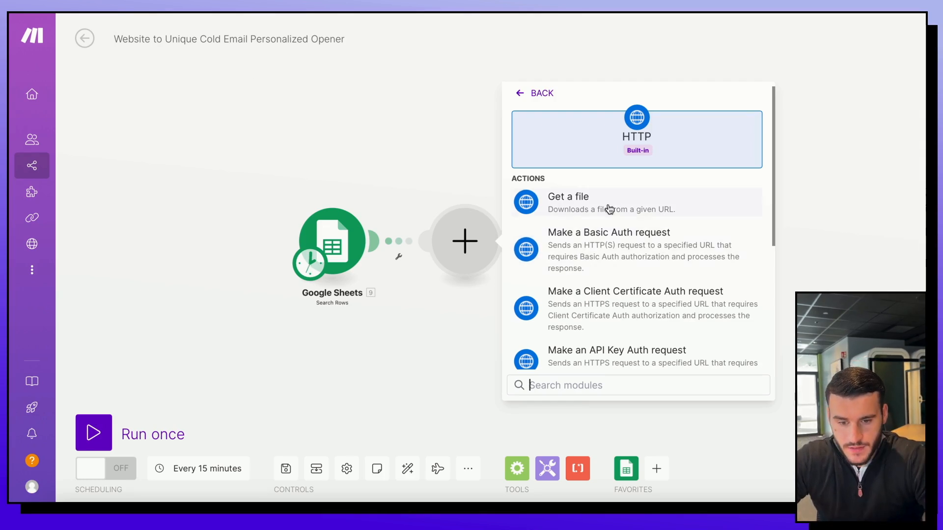
{"action": "scroll", "coordinate": [567, 252], "scroll_direction": "down", "scroll_amount": 1}
{"action": "scroll", "coordinate": [567, 252], "scroll_direction": "down", "scroll_amount": 1}
{"action": "type", "text": "m"}
{"action": "key", "text": "BackSpace"}
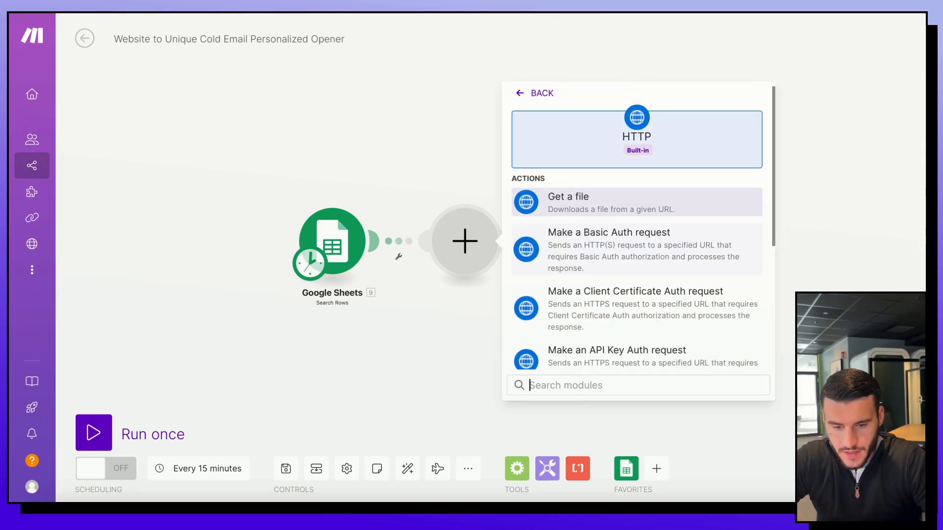
{"action": "scroll", "coordinate": [567, 252], "scroll_direction": "down", "scroll_amount": 1}
{"action": "scroll", "coordinate": [623, 348], "scroll_direction": "down", "scroll_amount": 3}
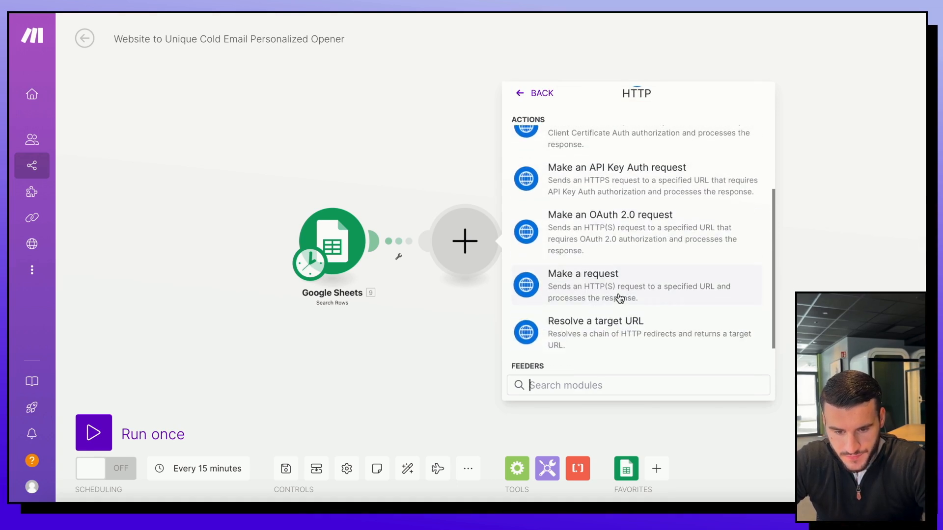
{"action": "left_click", "coordinate": [623, 298]}
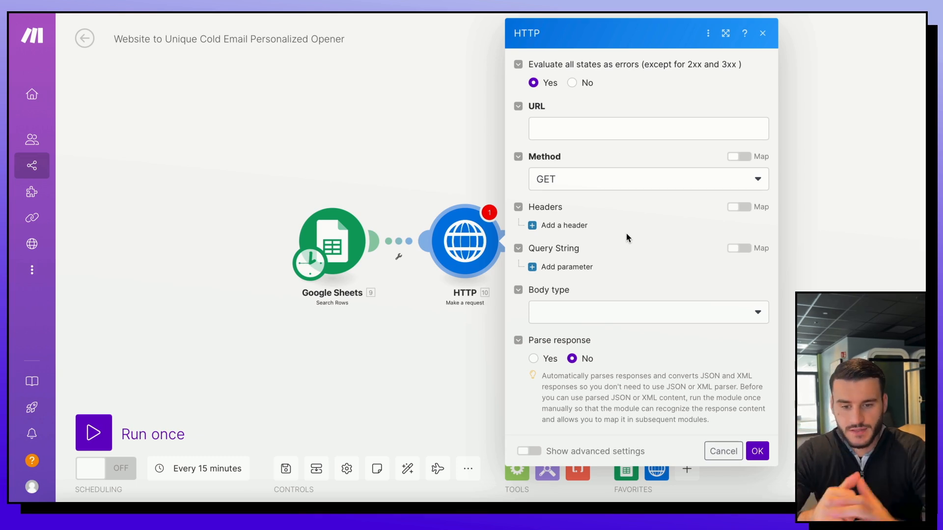
Step: Map Website (H) into the HTTP request URL, keep method GET, and save
{"action": "left_click", "coordinate": [613, 126]}
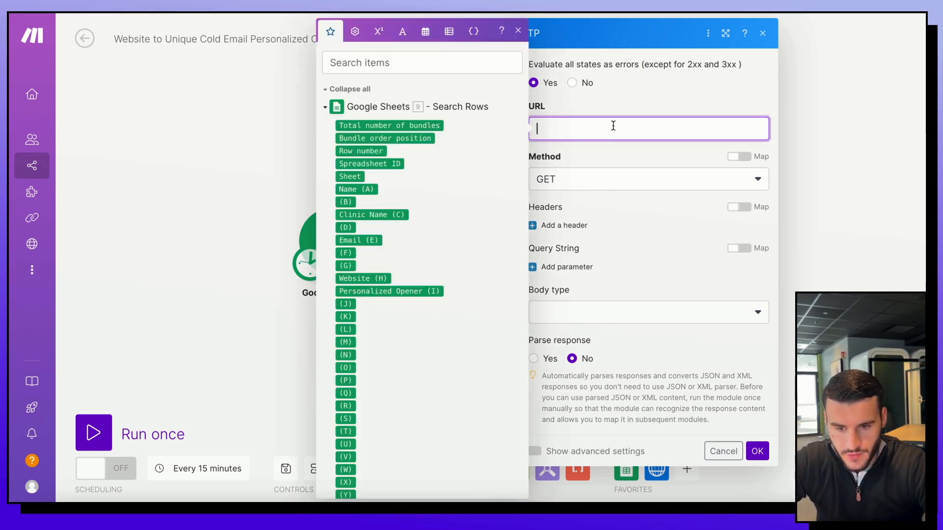
{"action": "left_click_drag", "start_coordinate": [350, 279], "coordinate": [593, 132]}
{"action": "left_click", "coordinate": [712, 178]}
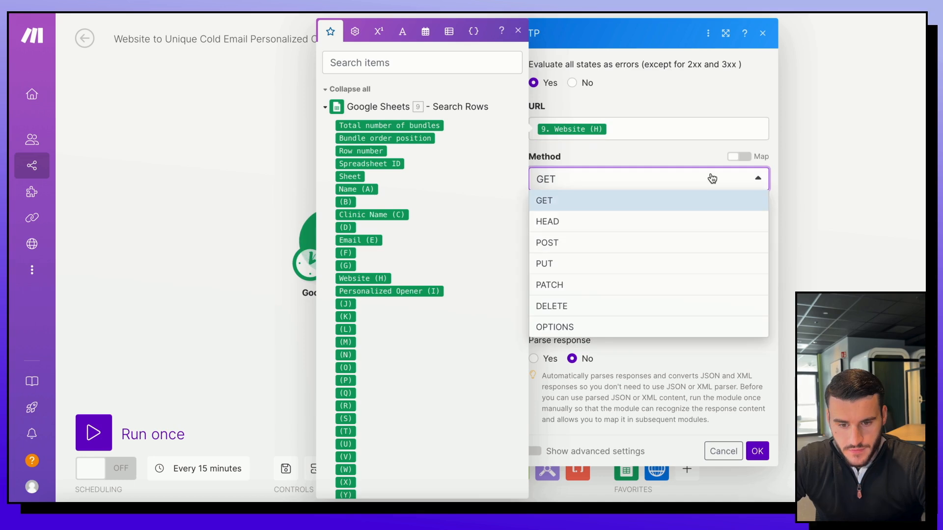
{"action": "left_click", "coordinate": [712, 178]}
{"action": "left_click", "coordinate": [649, 159]}
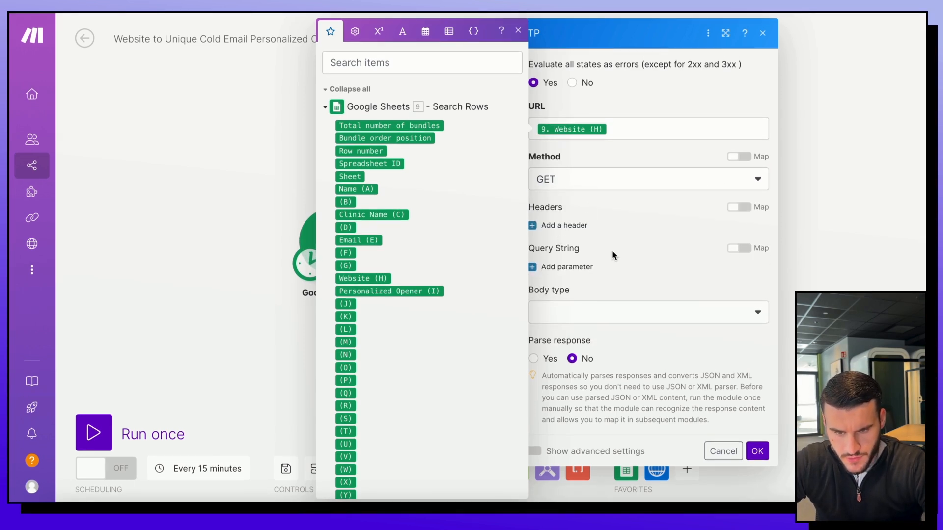
{"action": "left_click", "coordinate": [518, 32]}
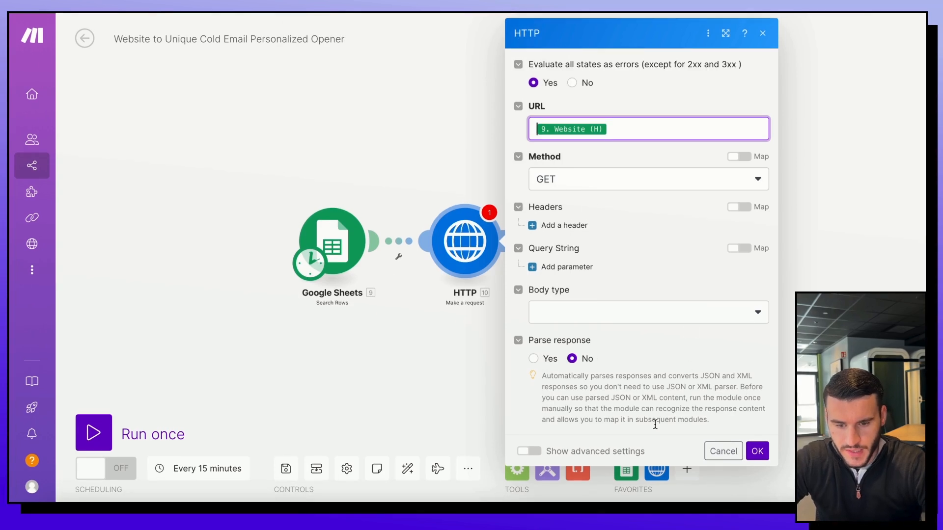
{"action": "left_click", "coordinate": [666, 374]}
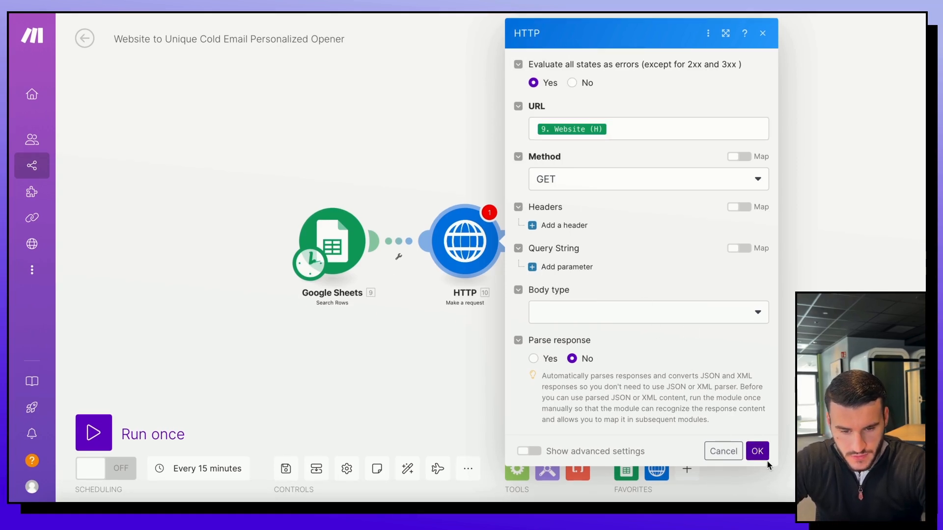
{"action": "left_click_drag", "start_coordinate": [544, 296], "coordinate": [401, 299]}
Step: Add a Text parser 'HTML to text' module with HTTP's Data mapped into its HTML field
{"action": "left_click", "coordinate": [366, 242]}
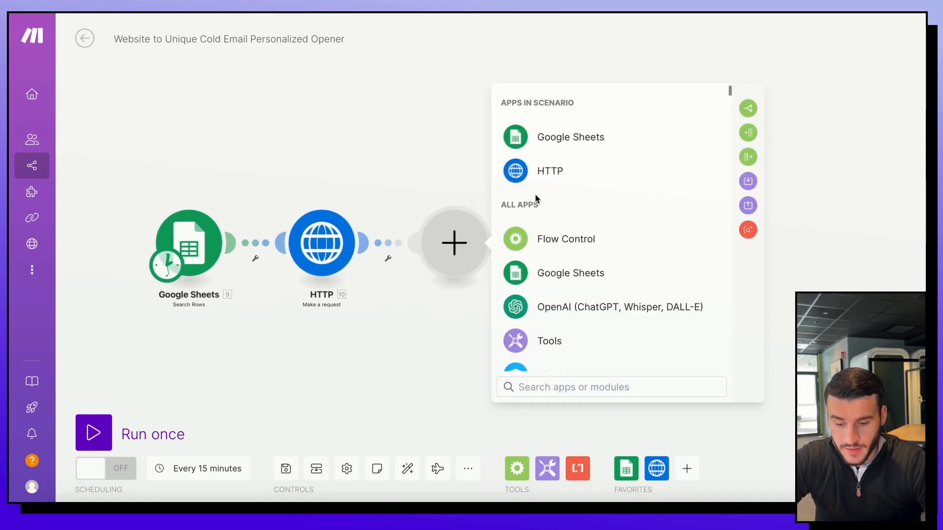
{"action": "type", "text": "text"}
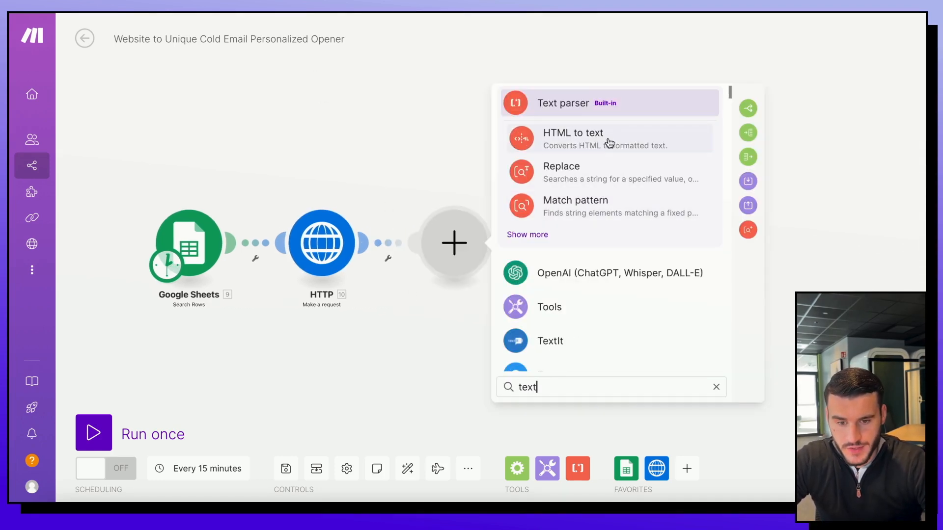
{"action": "left_click", "coordinate": [613, 141]}
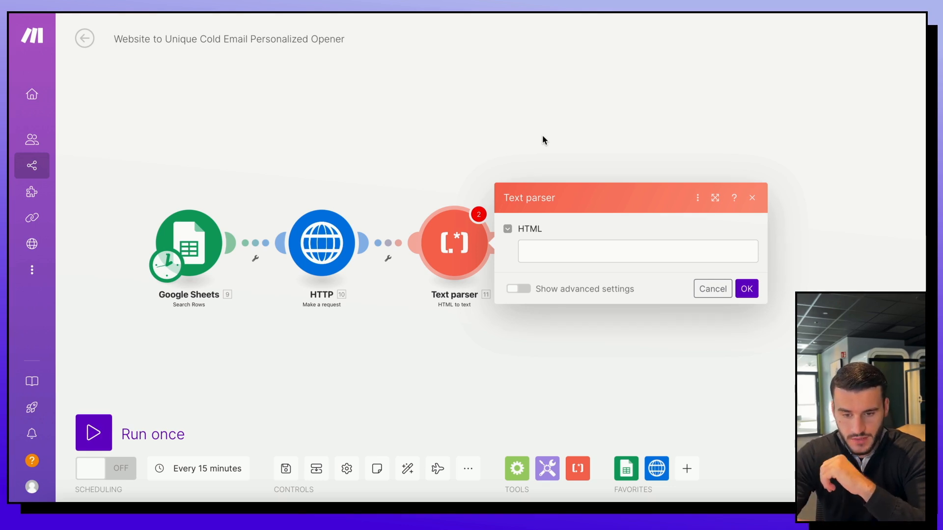
{"action": "left_click", "coordinate": [556, 256]}
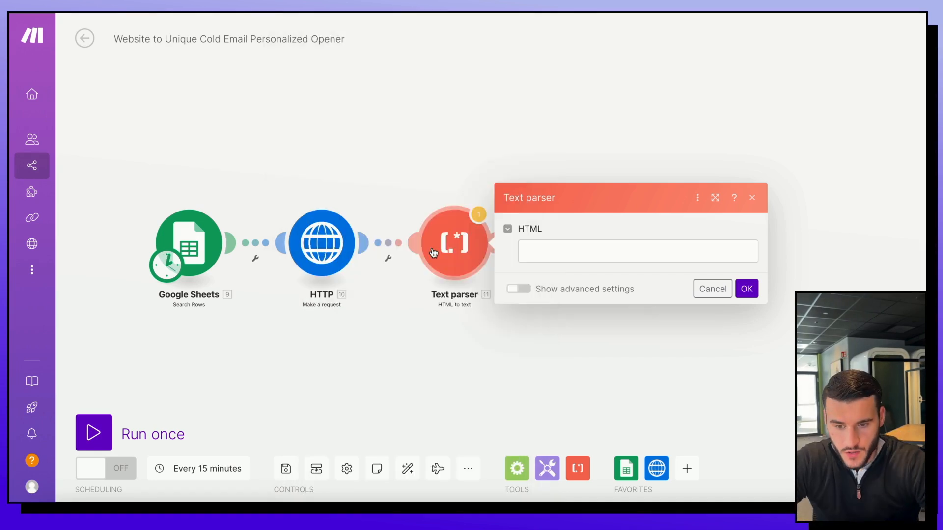
{"action": "left_click", "coordinate": [543, 252]}
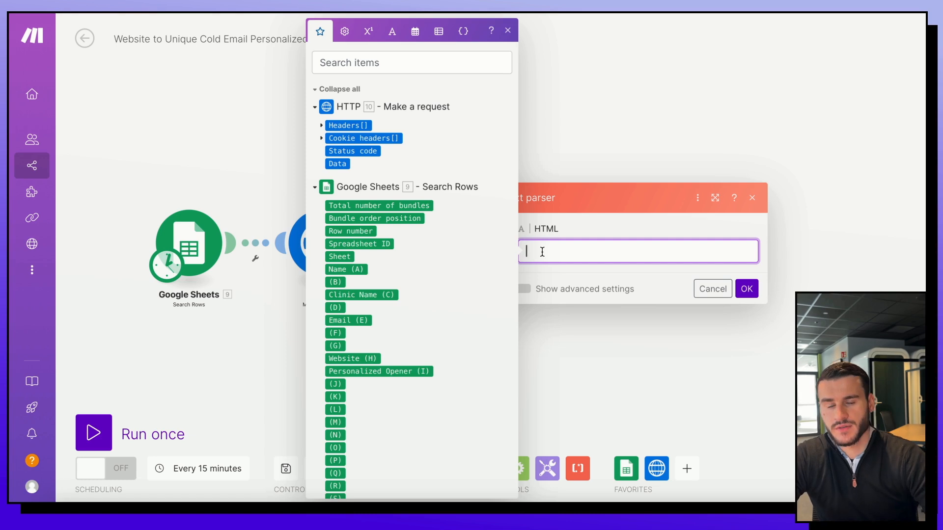
{"action": "left_click_drag", "start_coordinate": [339, 163], "coordinate": [564, 252]}
{"action": "left_click", "coordinate": [747, 288]}
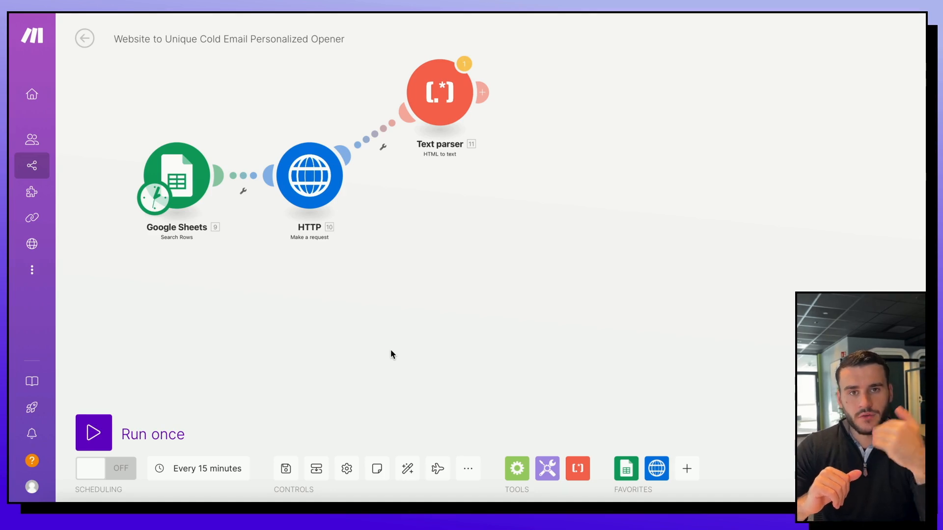
Step: Add an Ignore error handler to the HTTP module from its context menu
{"action": "right_click", "coordinate": [314, 198]}
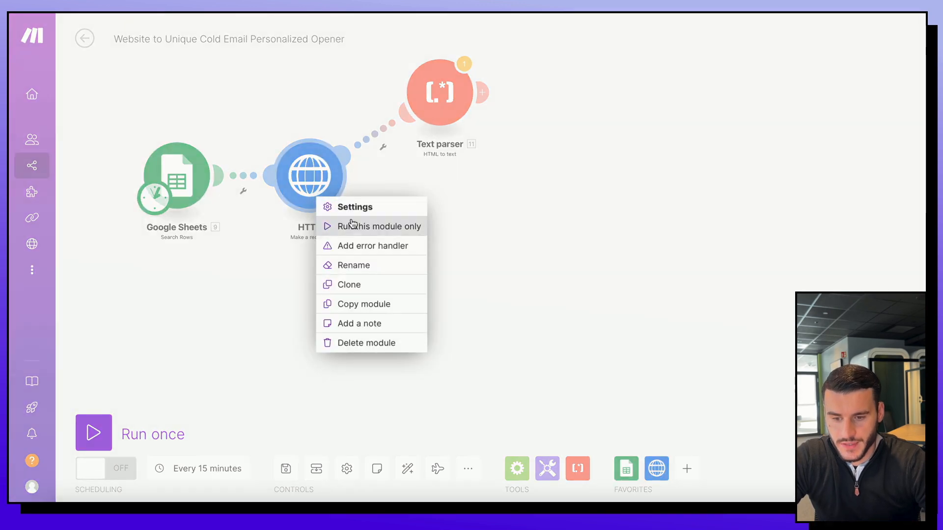
{"action": "left_click", "coordinate": [376, 253]}
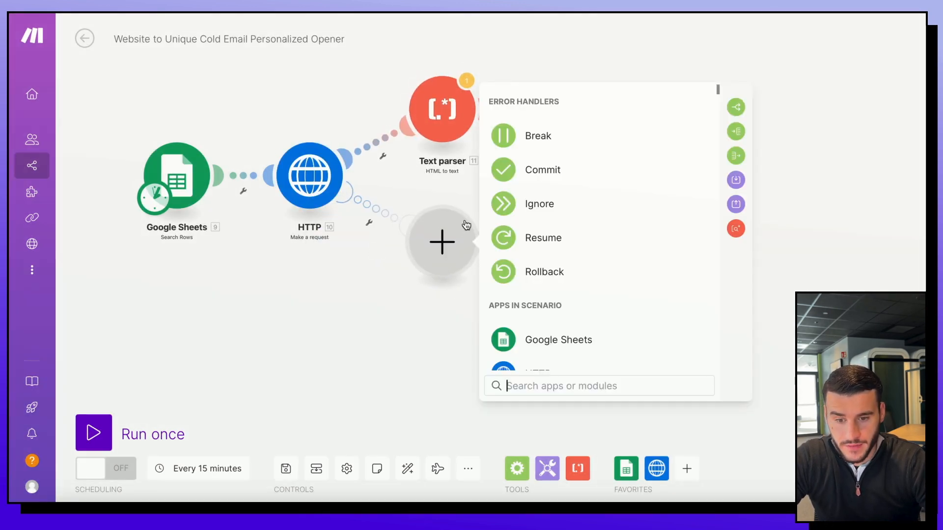
{"action": "left_click", "coordinate": [544, 212]}
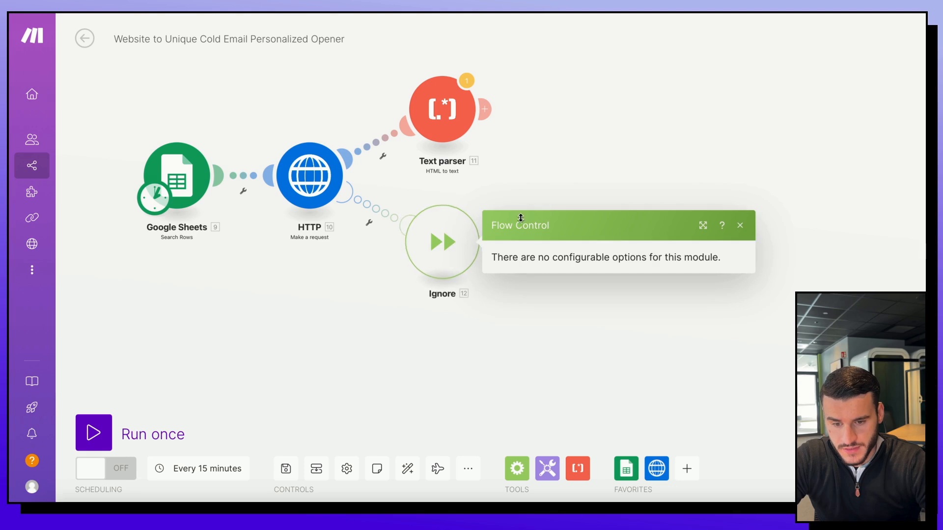
{"action": "left_click", "coordinate": [546, 358]}
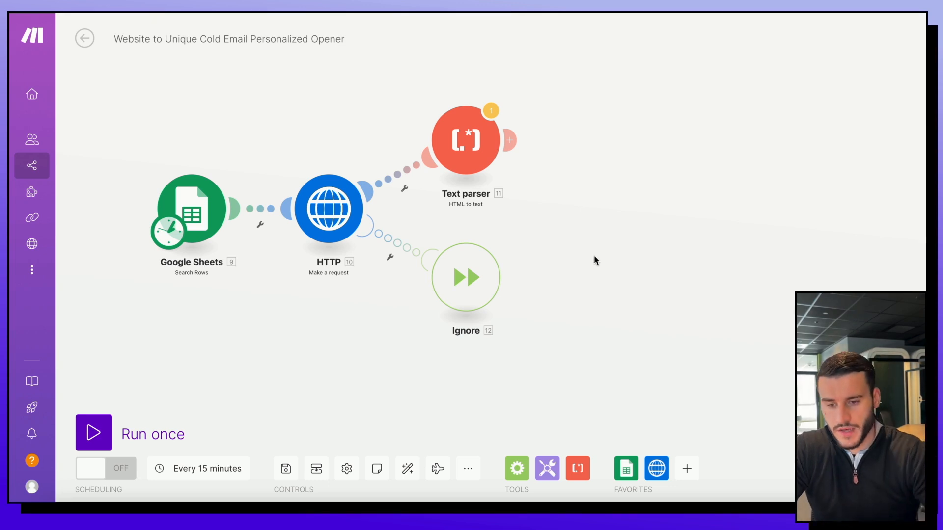
Step: Add an OpenAI chat completion module after the Text parser
{"action": "left_click", "coordinate": [509, 141]}
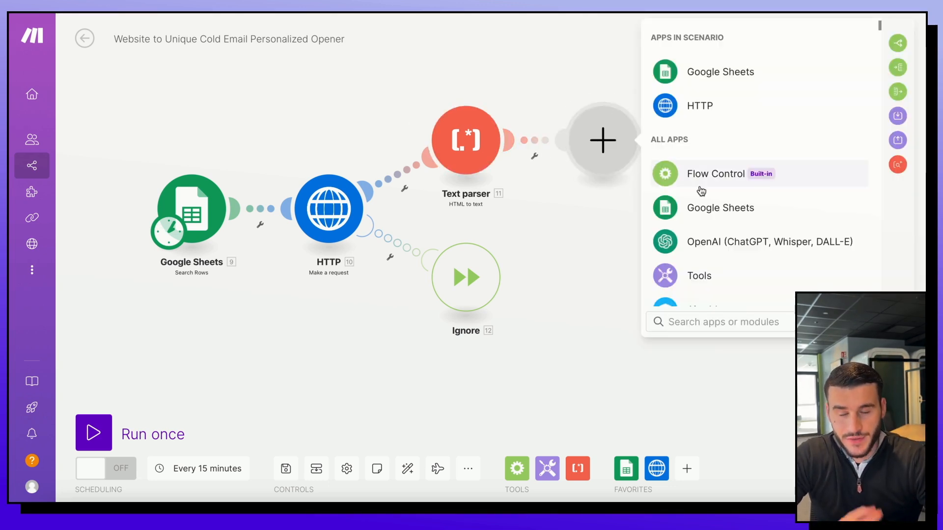
{"action": "left_click", "coordinate": [714, 246]}
{"action": "scroll", "coordinate": [724, 216], "scroll_direction": "down", "scroll_amount": 2}
{"action": "scroll", "coordinate": [724, 216], "scroll_direction": "down", "scroll_amount": 1}
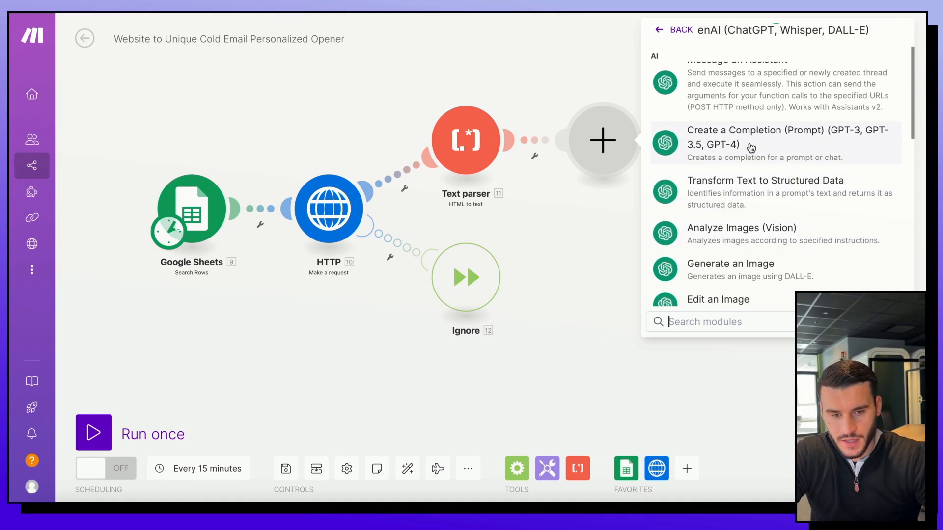
{"action": "scroll", "coordinate": [752, 147], "scroll_direction": "up", "scroll_amount": 3}
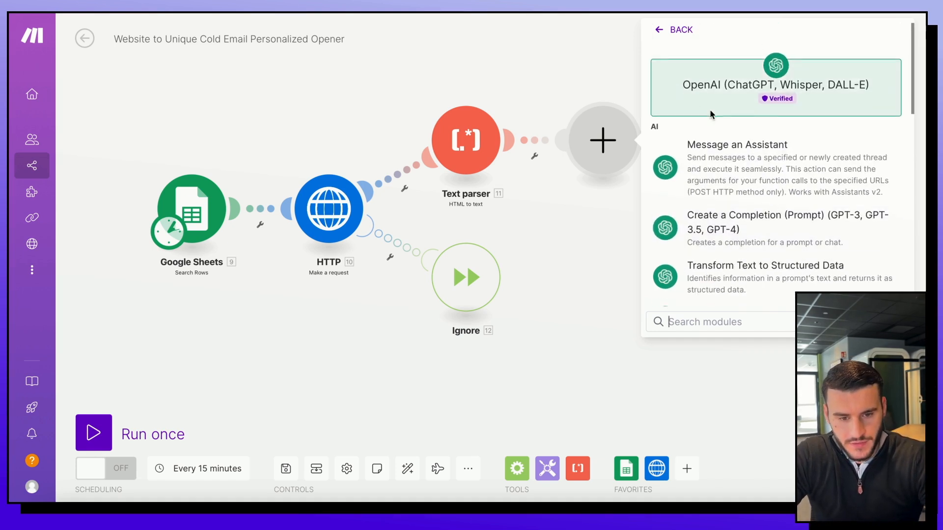
{"action": "left_click", "coordinate": [728, 219]}
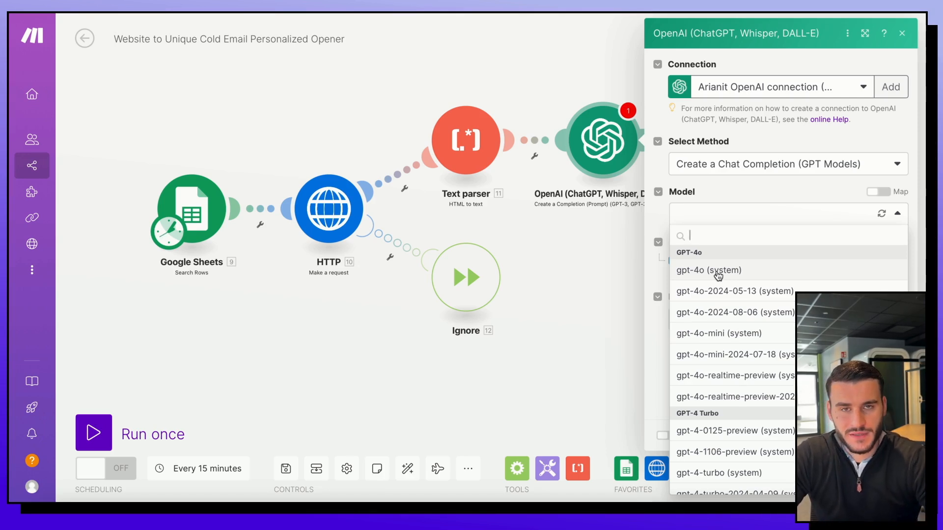
Step: Keep the existing OpenAI connection, choose model gpt-4o-mini, and set Max Tokens to 0
{"action": "left_click", "coordinate": [796, 86]}
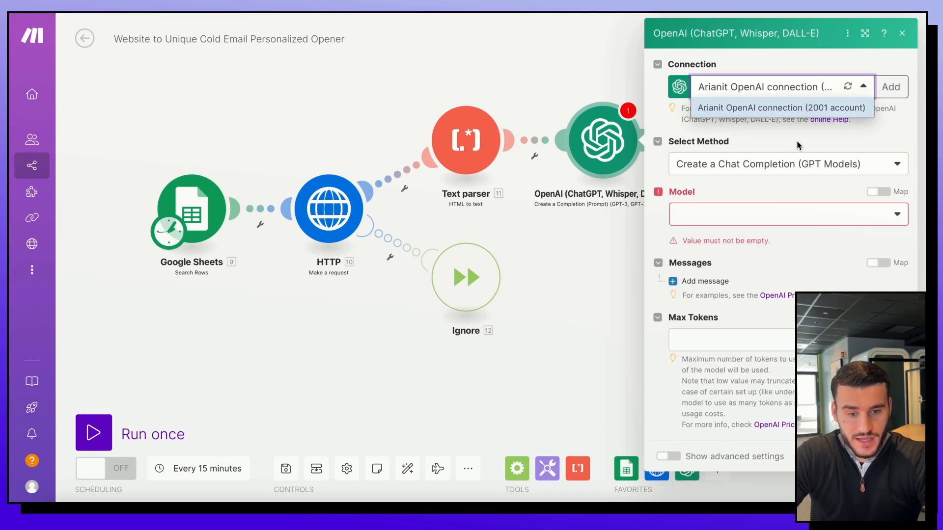
{"action": "left_click", "coordinate": [799, 107]}
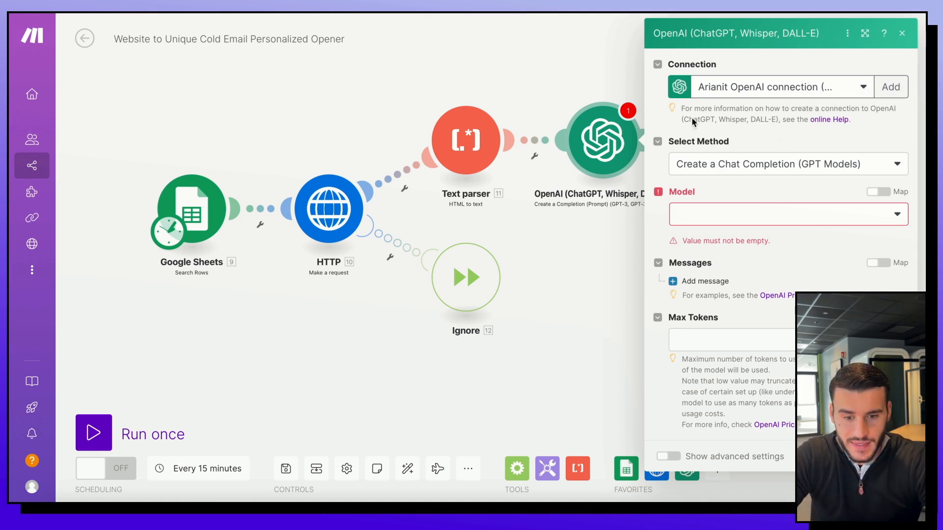
{"action": "left_click", "coordinate": [714, 221]}
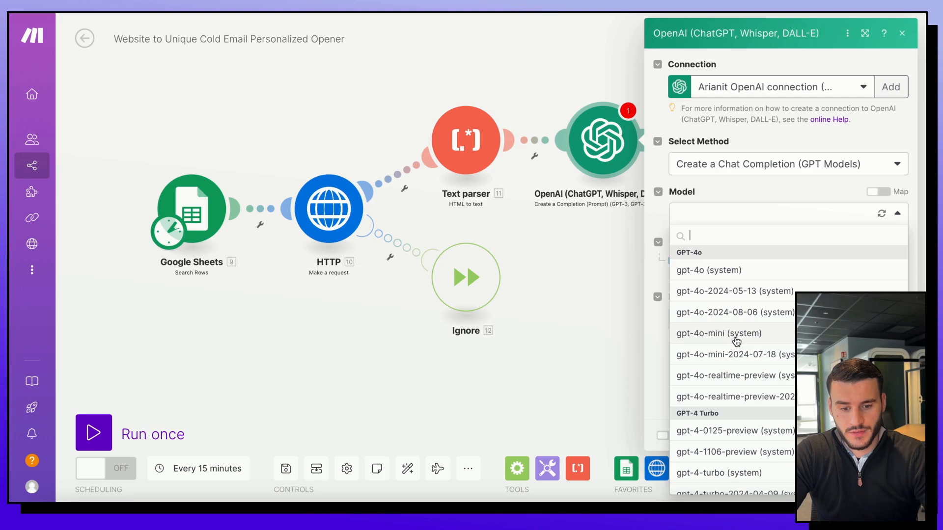
{"action": "left_click", "coordinate": [736, 338]}
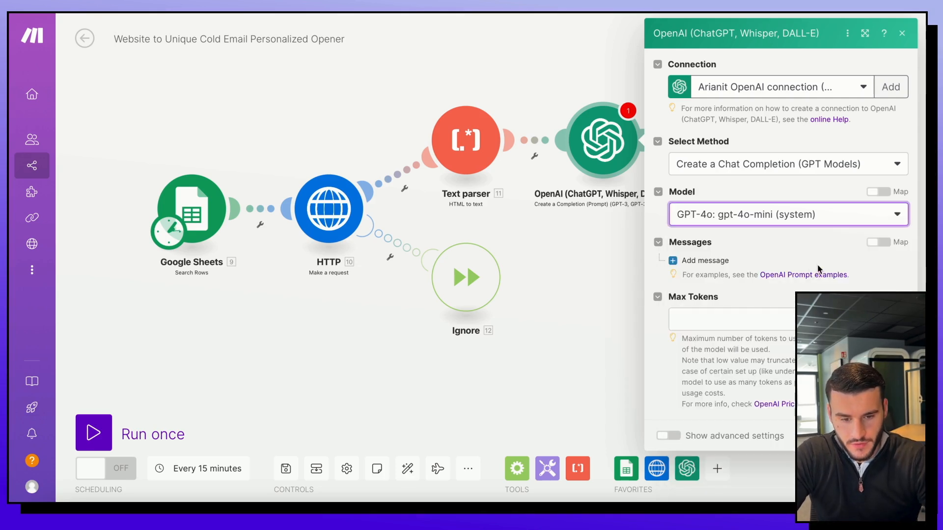
{"action": "left_click", "coordinate": [718, 319]}
{"action": "type", "text": "0"}
{"action": "left_click", "coordinate": [751, 284]}
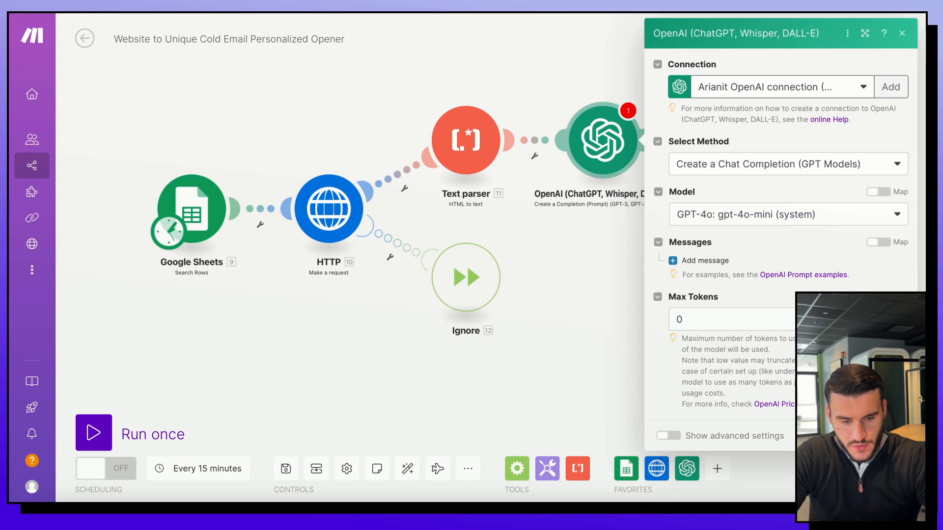
{"action": "left_click", "coordinate": [891, 436]}
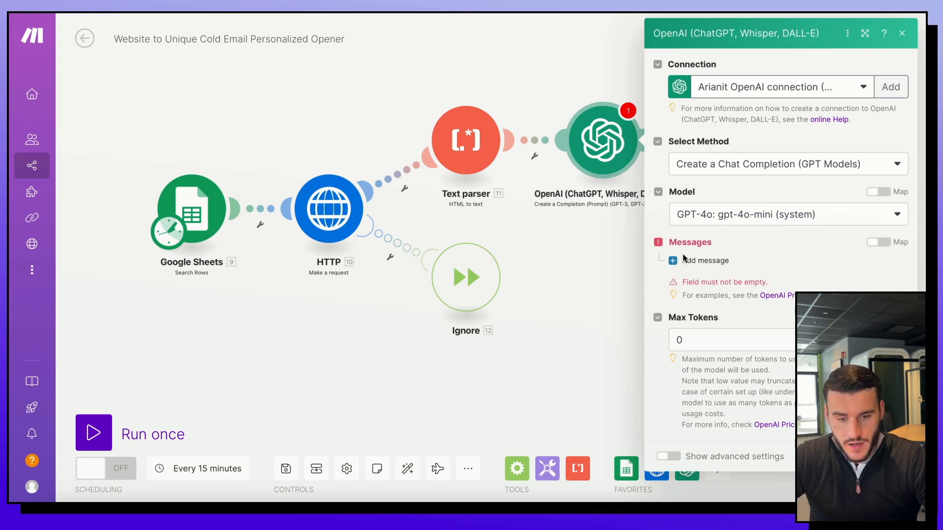
Step: Add a System message reading 'you are a helpful,intelligent assistant'
{"action": "left_click", "coordinate": [691, 263]}
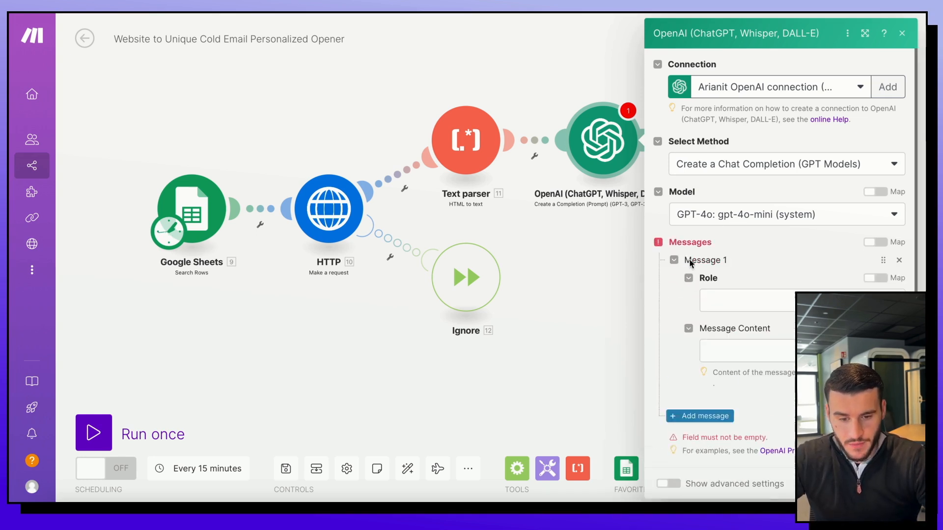
{"action": "scroll", "coordinate": [783, 313], "scroll_direction": "down", "scroll_amount": 1}
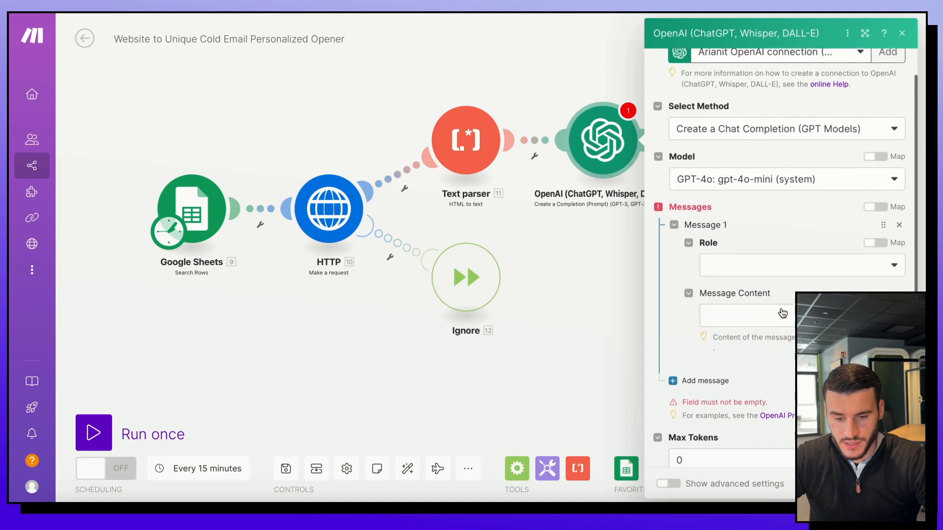
{"action": "left_click", "coordinate": [792, 261]}
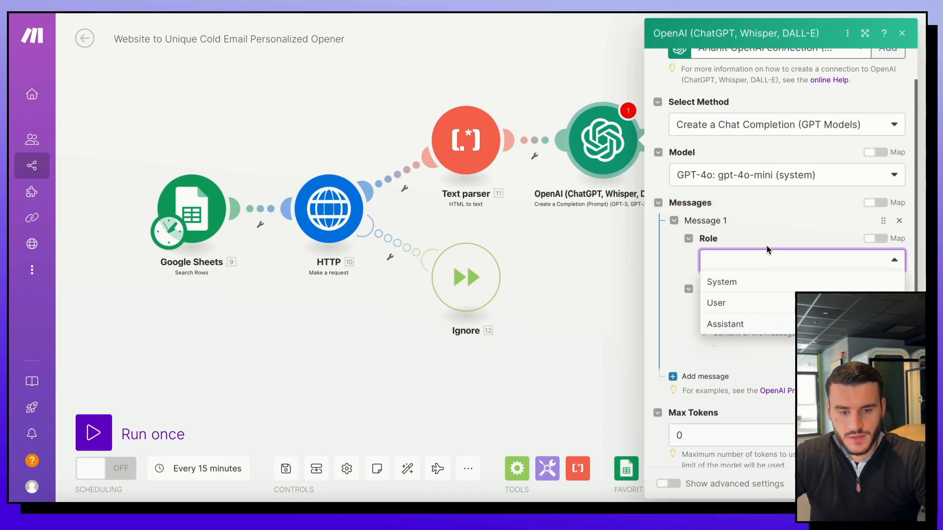
{"action": "left_click", "coordinate": [745, 288]}
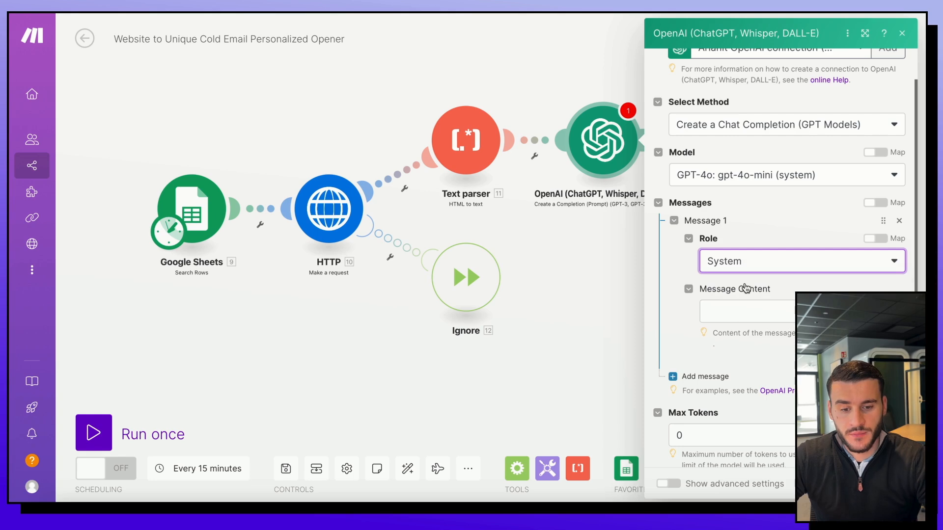
{"action": "left_click", "coordinate": [736, 309]}
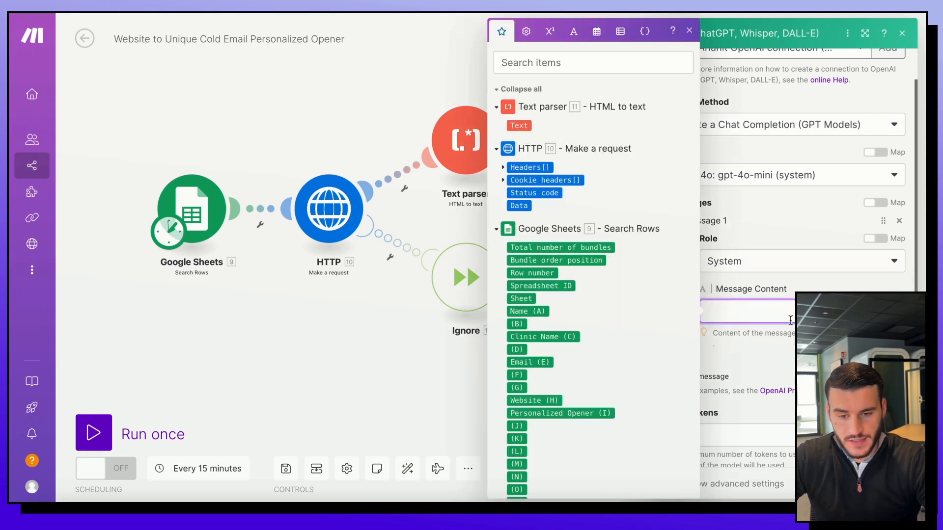
{"action": "left_click", "coordinate": [808, 344]}
{"action": "left_click", "coordinate": [749, 312]}
{"action": "key", "text": "ctrl+v"}
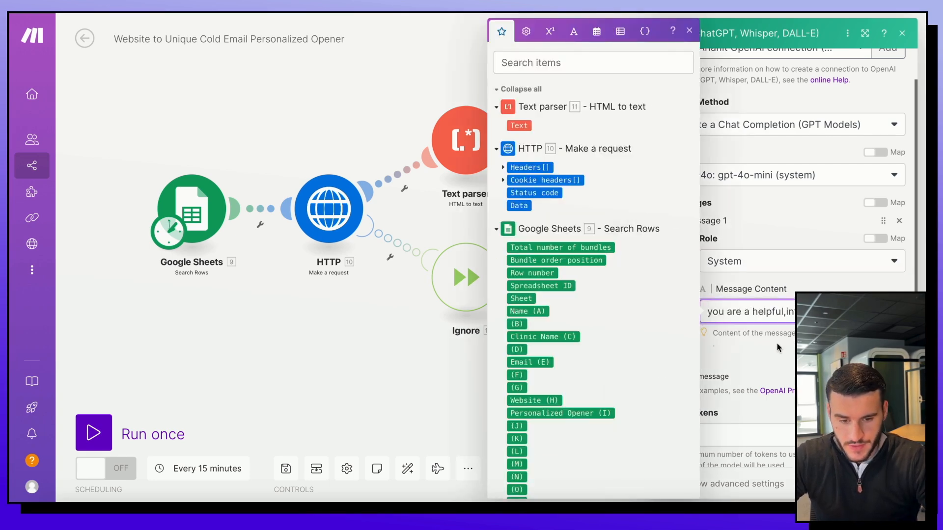
{"action": "left_click", "coordinate": [777, 343]}
{"action": "scroll", "coordinate": [769, 344], "scroll_direction": "down", "scroll_amount": 2}
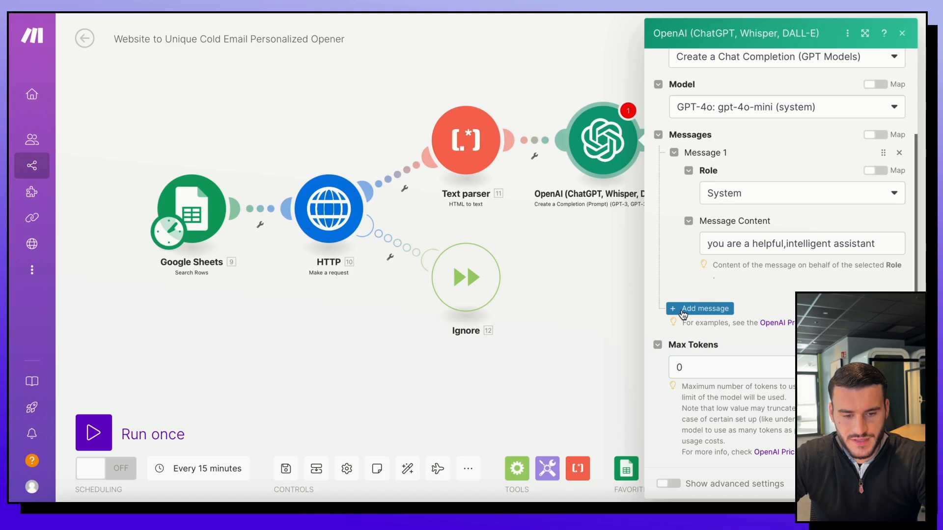
Step: Add a User message with the pasted prompt asking to summarize the website content
{"action": "left_click", "coordinate": [684, 308]}
{"action": "left_click", "coordinate": [722, 349]}
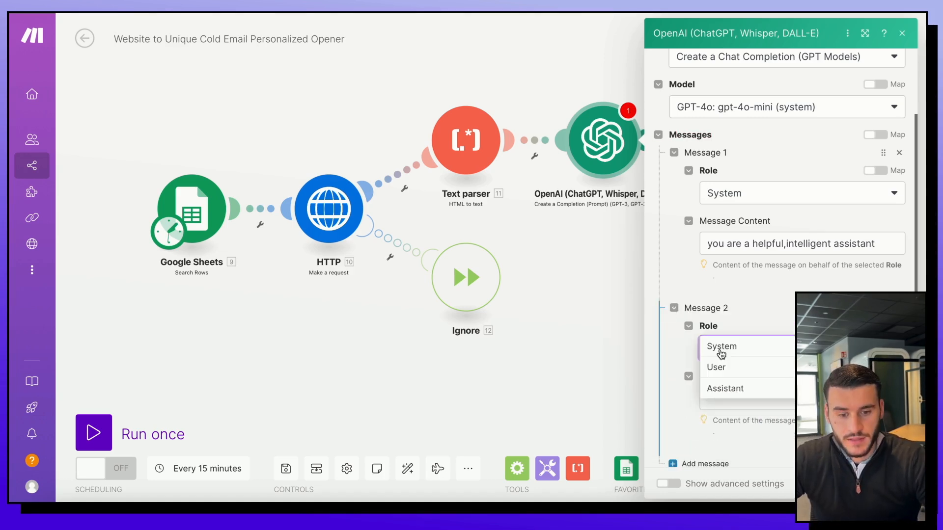
{"action": "left_click", "coordinate": [752, 375]}
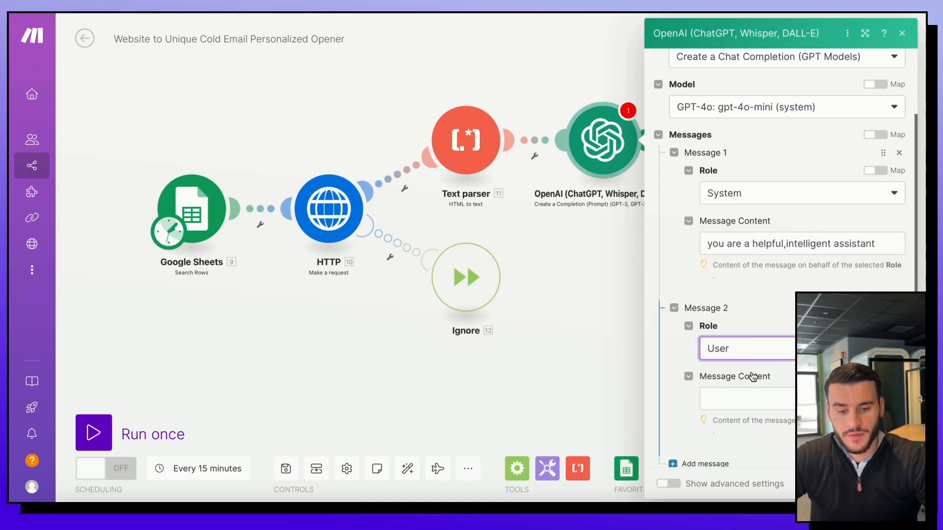
{"action": "scroll", "coordinate": [742, 341], "scroll_direction": "down", "scroll_amount": 2}
{"action": "left_click", "coordinate": [728, 328]}
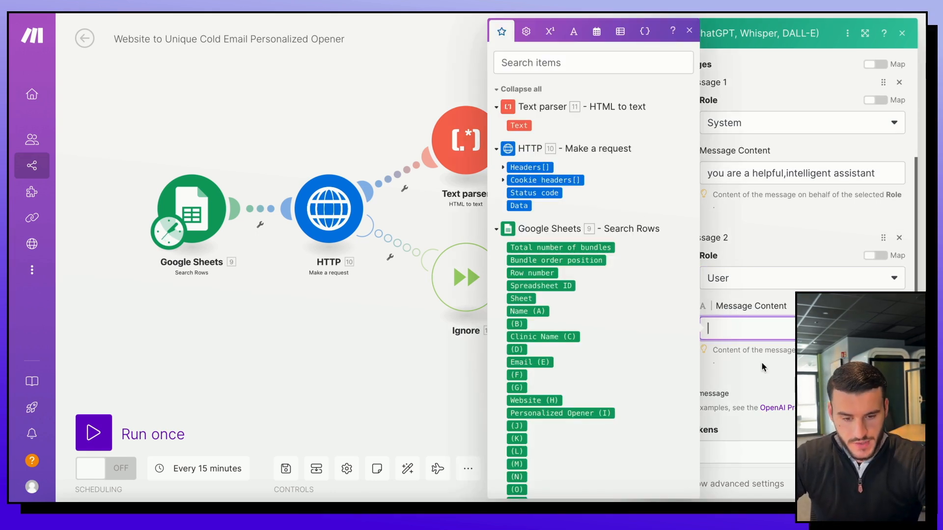
{"action": "key", "text": "ctrl+v"}
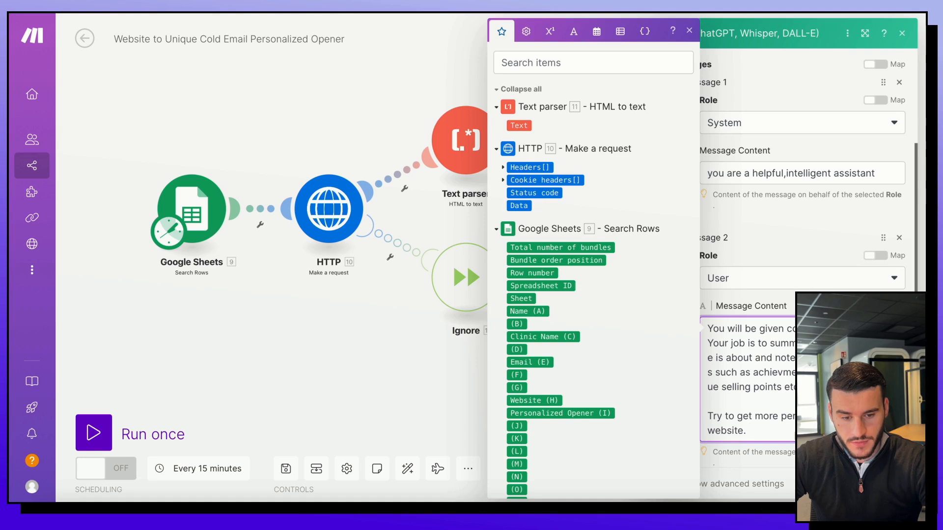
{"action": "left_click", "coordinate": [830, 464]}
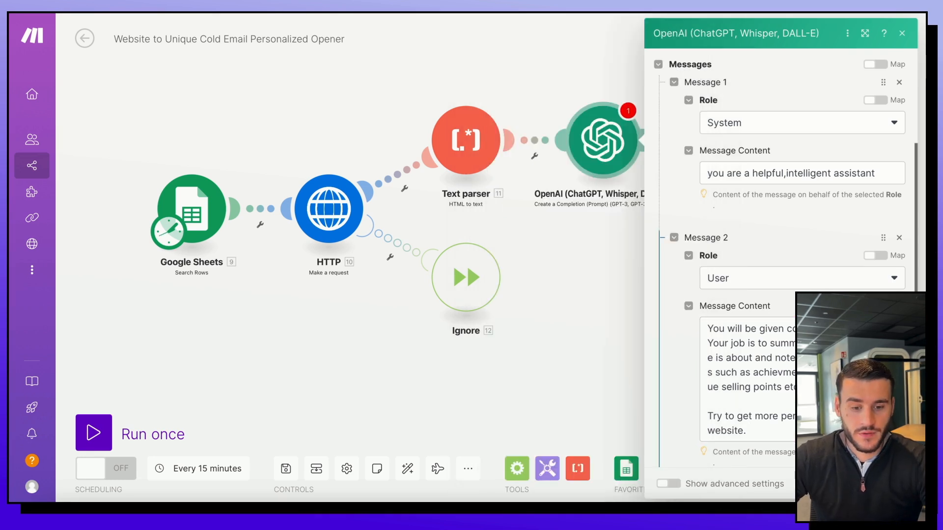
{"action": "scroll", "coordinate": [781, 246], "scroll_direction": "down", "scroll_amount": 2}
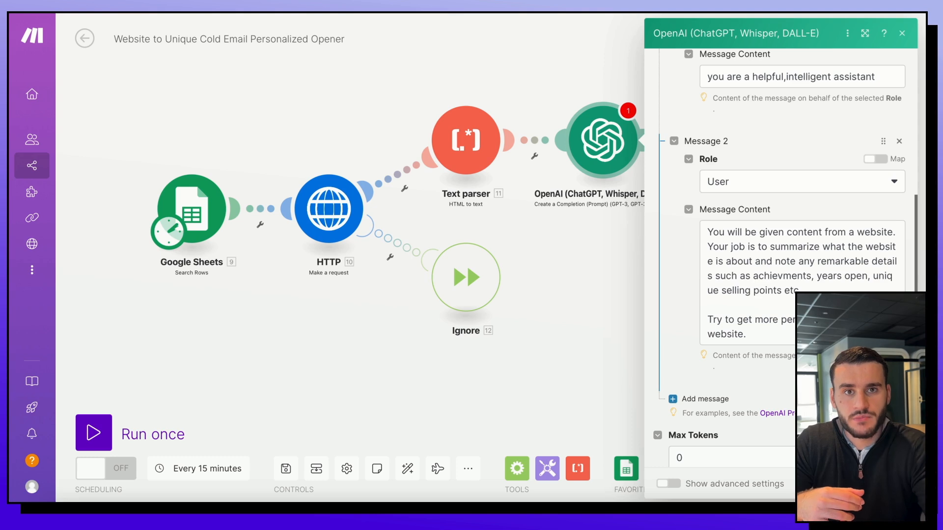
Step: Add Message 3 with Role User and the Text parser's Text item as its content
{"action": "left_click", "coordinate": [705, 399]}
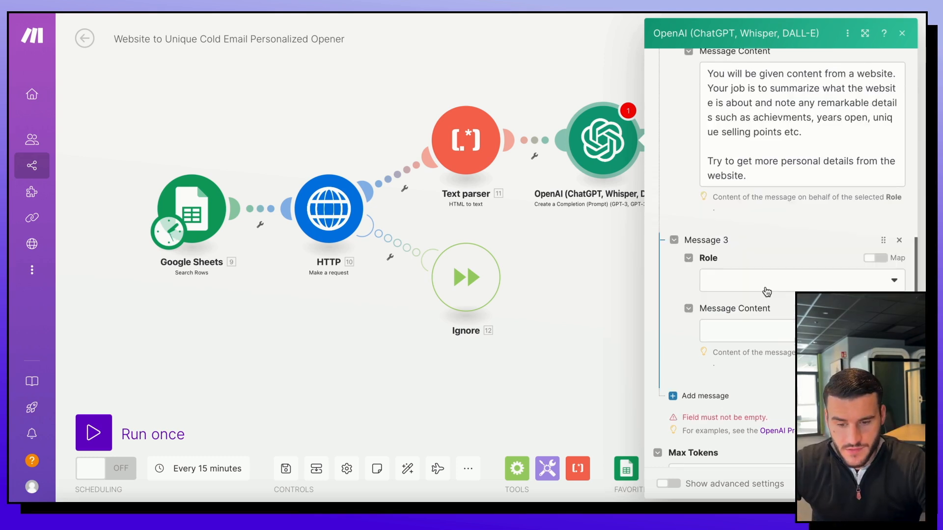
{"action": "left_click", "coordinate": [773, 290]}
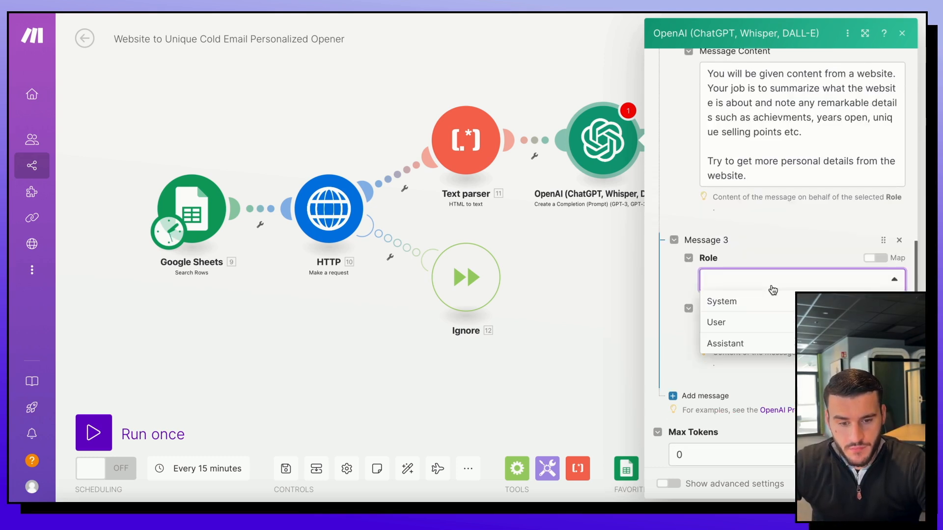
{"action": "left_click", "coordinate": [764, 322]}
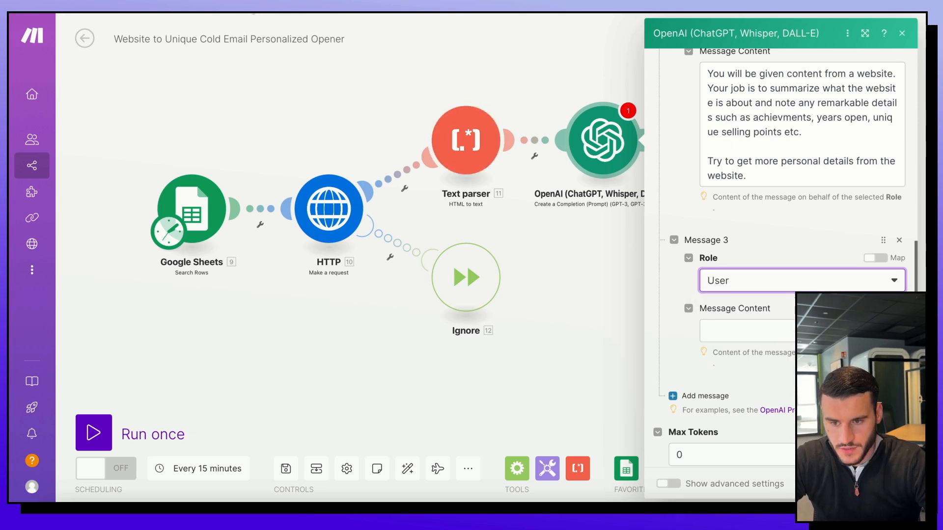
{"action": "left_click", "coordinate": [753, 325]}
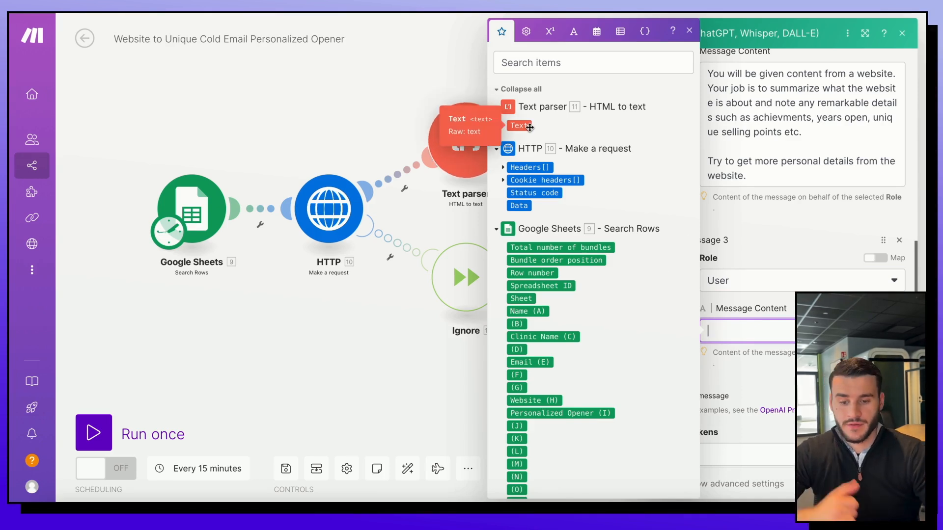
{"action": "left_click_drag", "start_coordinate": [530, 128], "coordinate": [755, 330]}
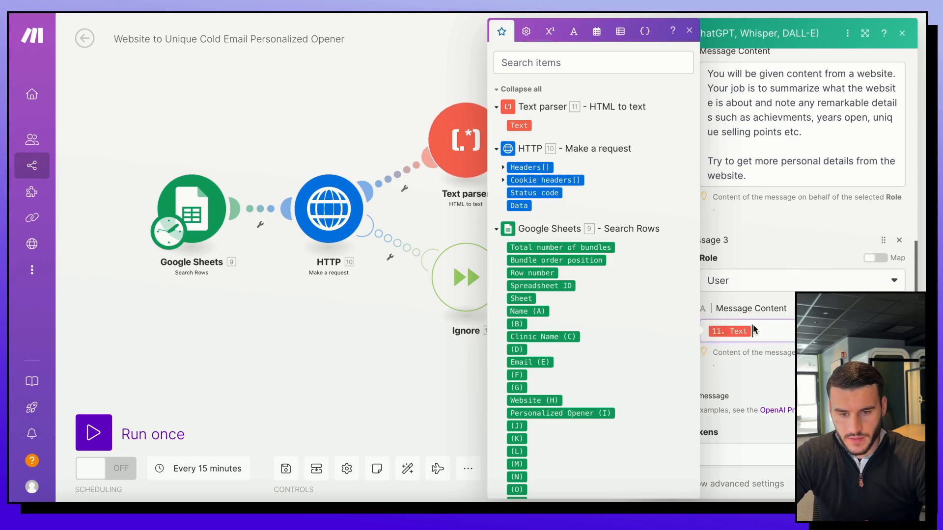
{"action": "left_click", "coordinate": [781, 378]}
{"action": "scroll", "coordinate": [789, 339], "scroll_direction": "down", "scroll_amount": 2}
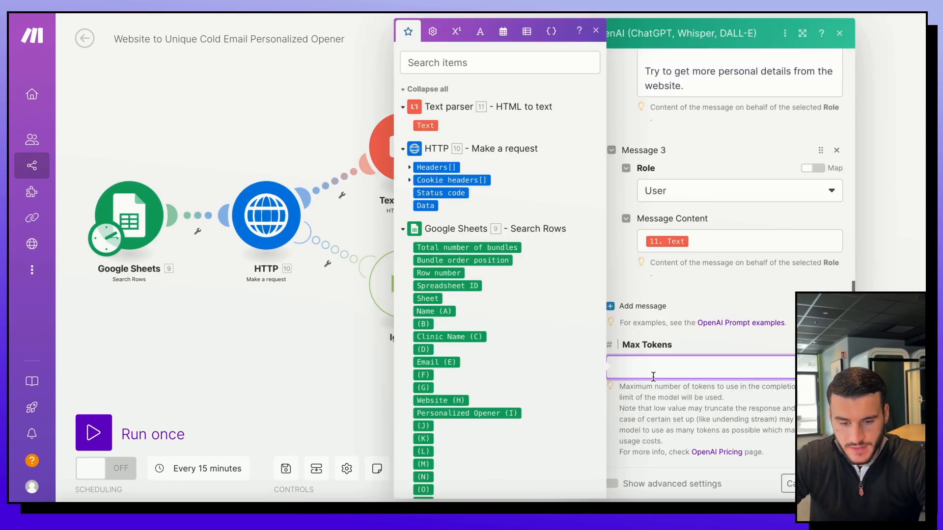
Step: Change the OpenAI module's Max Tokens to 2000 and save its settings
{"action": "left_click", "coordinate": [832, 124]}
{"action": "scroll", "coordinate": [731, 339], "scroll_direction": "down", "scroll_amount": 2}
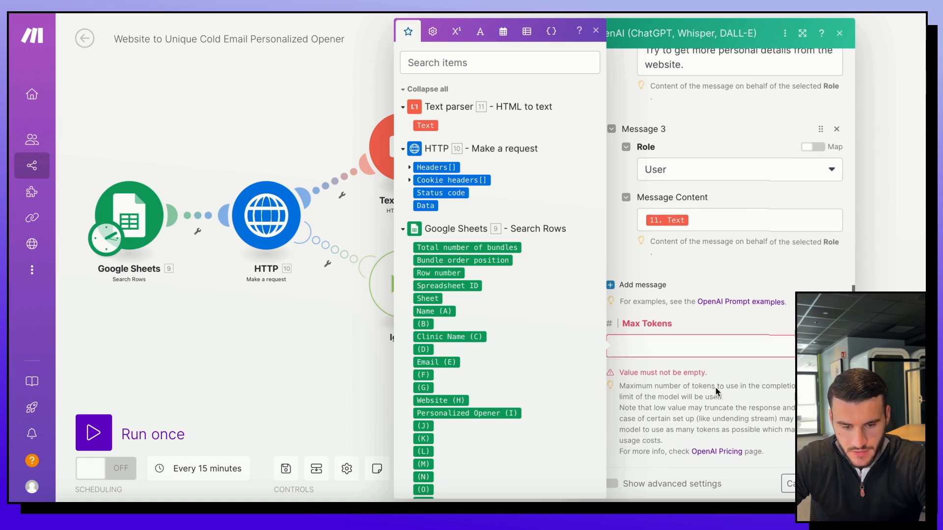
{"action": "left_click", "coordinate": [716, 349]}
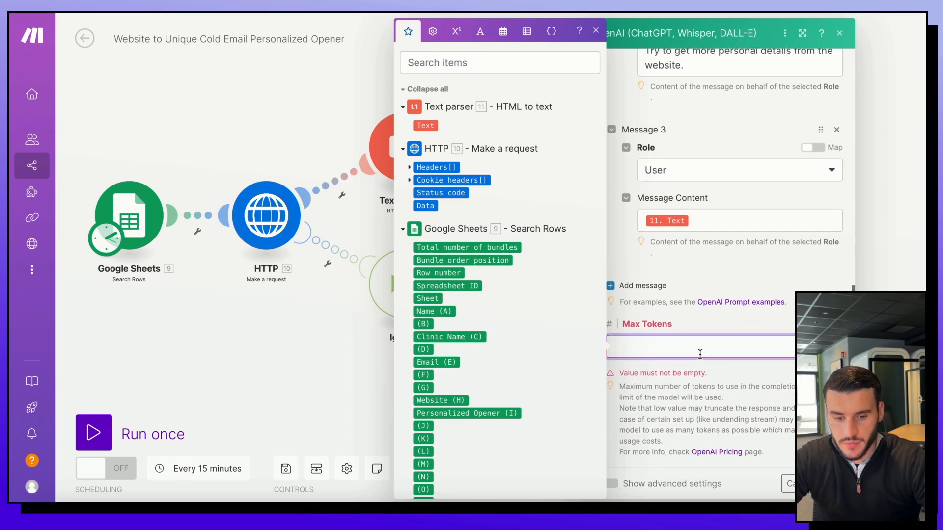
{"action": "type", "text": "0"}
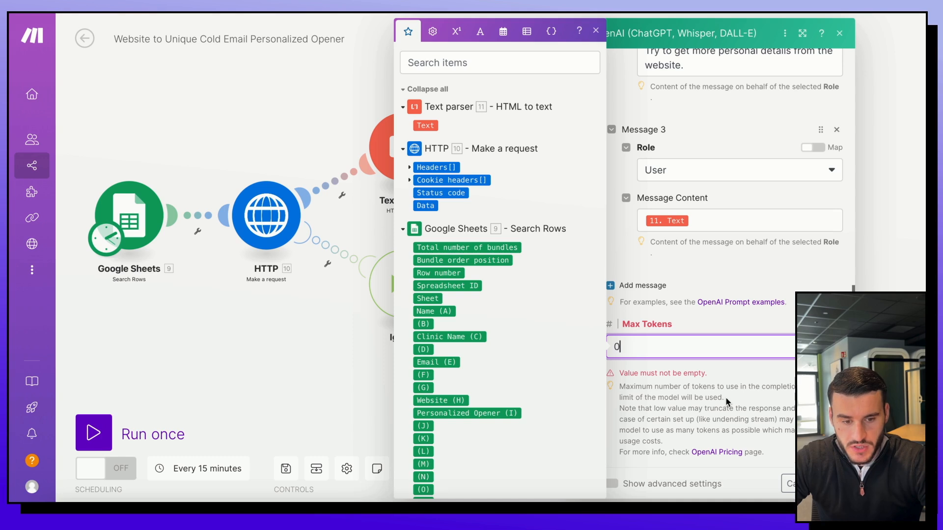
{"action": "key", "text": "BackSpace"}
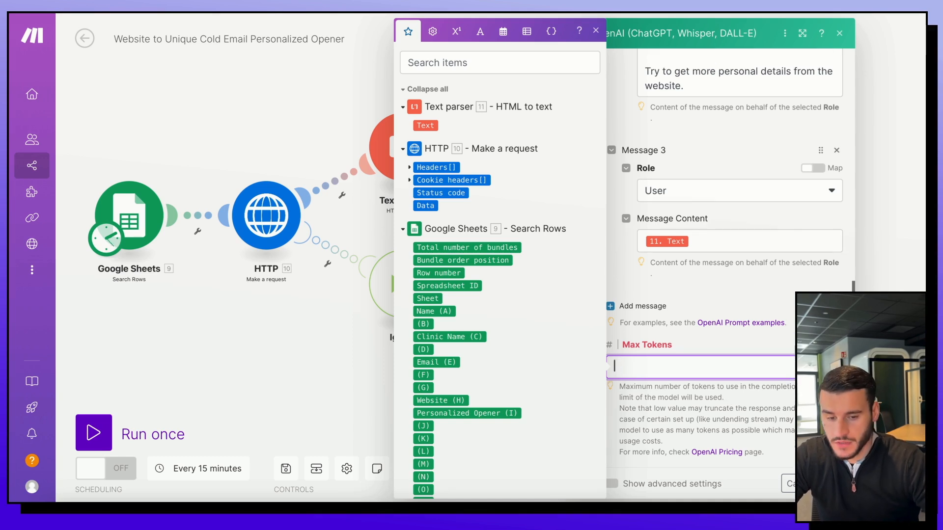
{"action": "type", "text": "2000"}
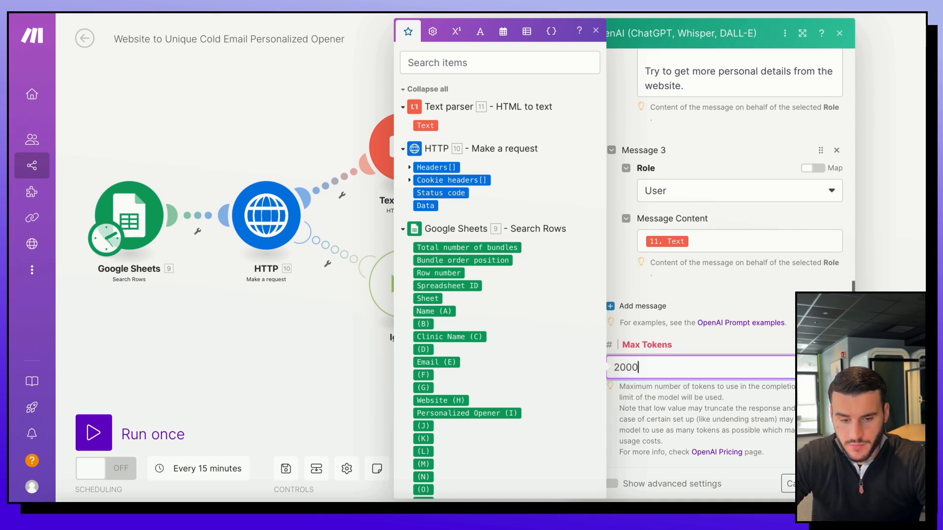
{"action": "left_click", "coordinate": [775, 418]}
{"action": "left_click", "coordinate": [831, 484]}
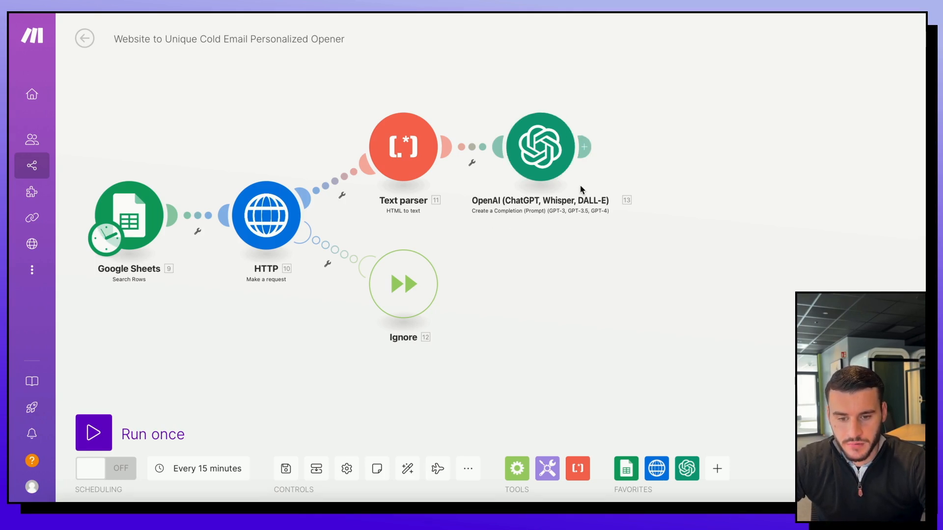
Step: Add an OpenAI Create a Completion module after the first OpenAI step, keeping its connection
{"action": "left_click", "coordinate": [584, 147]}
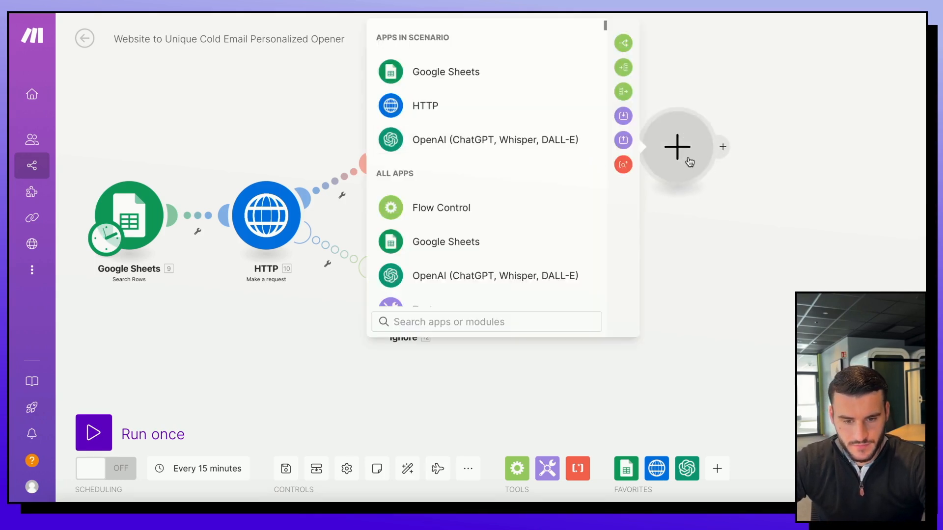
{"action": "left_click", "coordinate": [502, 152]}
{"action": "left_click", "coordinate": [504, 217]}
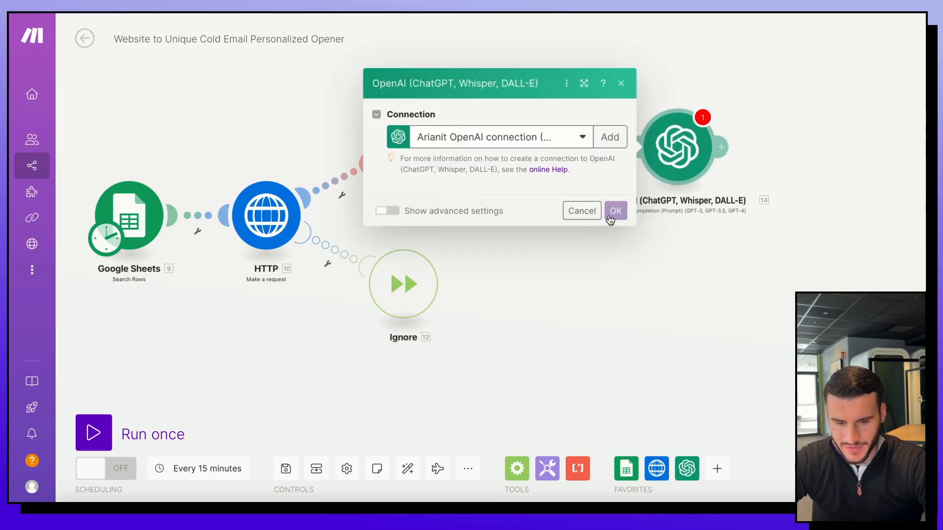
{"action": "left_click", "coordinate": [615, 211]}
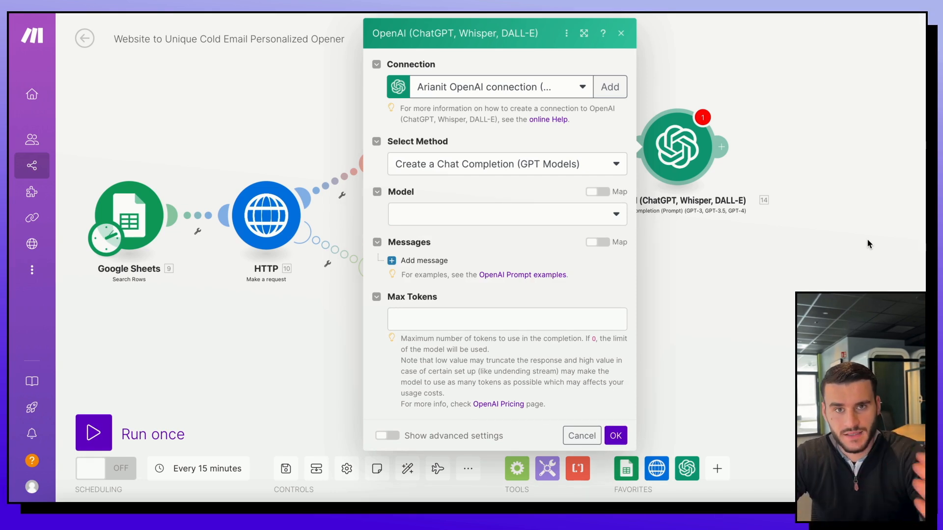
Step: Set the new module's model to gpt-4o and Max Tokens to 2000
{"action": "left_click", "coordinate": [484, 221]}
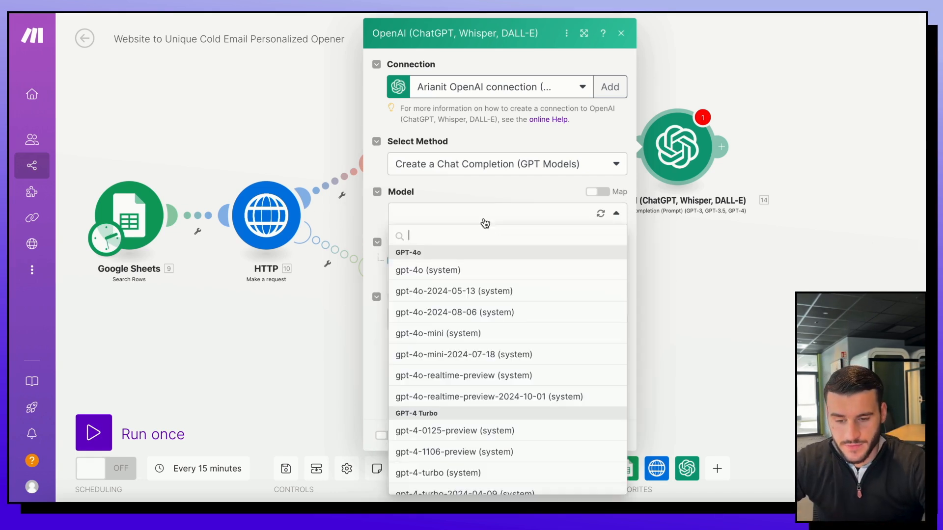
{"action": "left_click", "coordinate": [478, 272]}
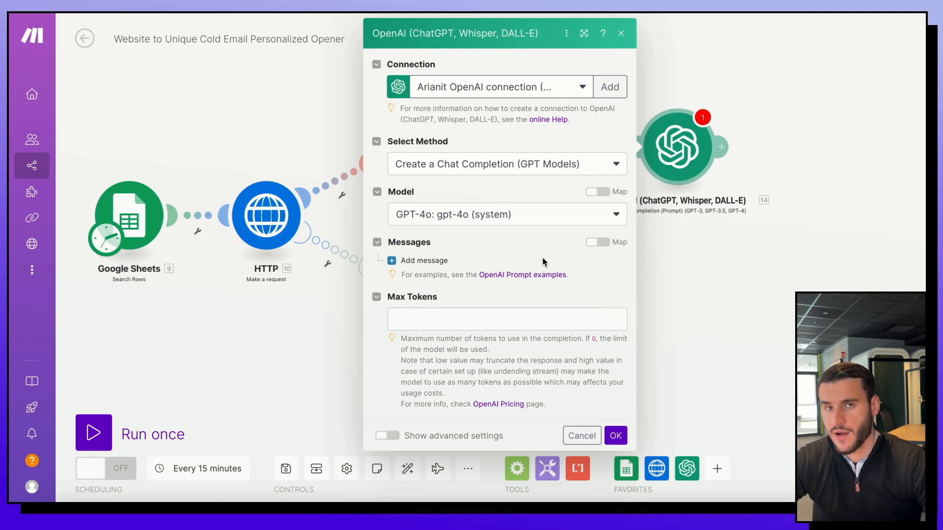
{"action": "left_click", "coordinate": [540, 319]}
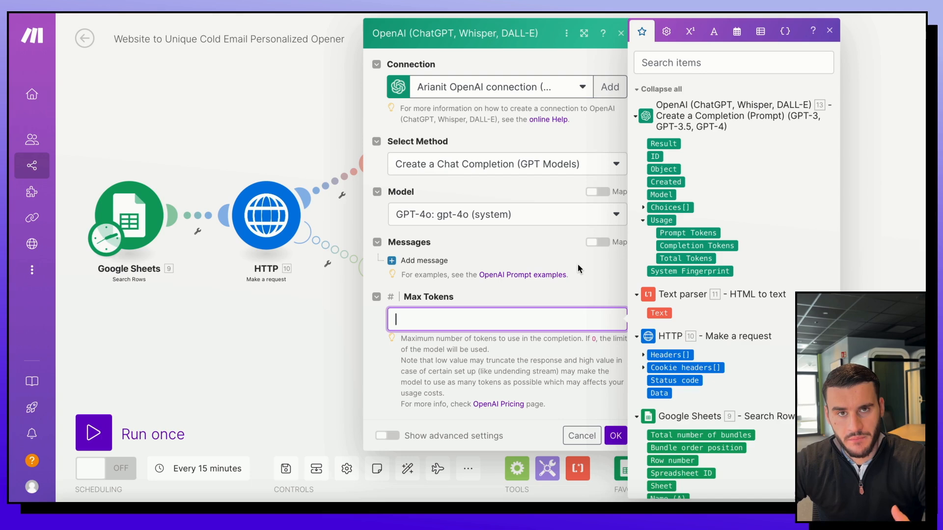
{"action": "left_click", "coordinate": [514, 316]}
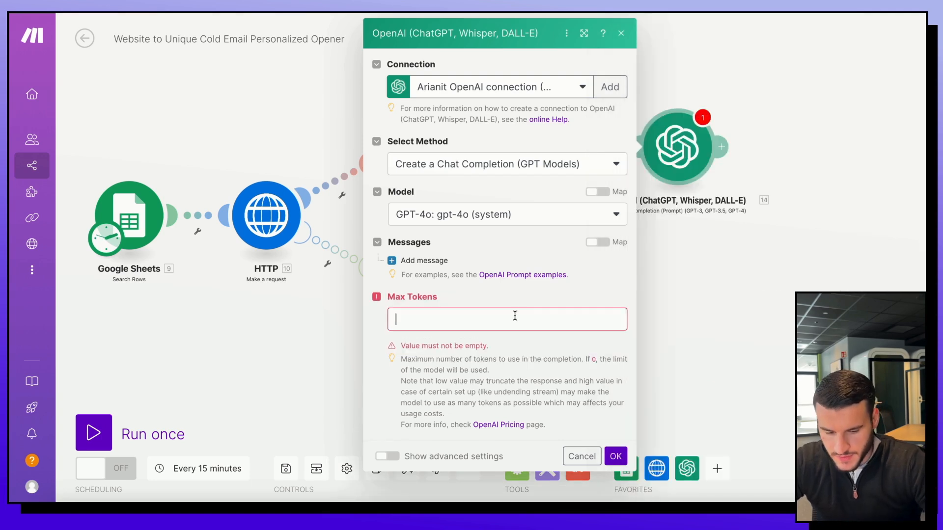
{"action": "type", "text": "2000"}
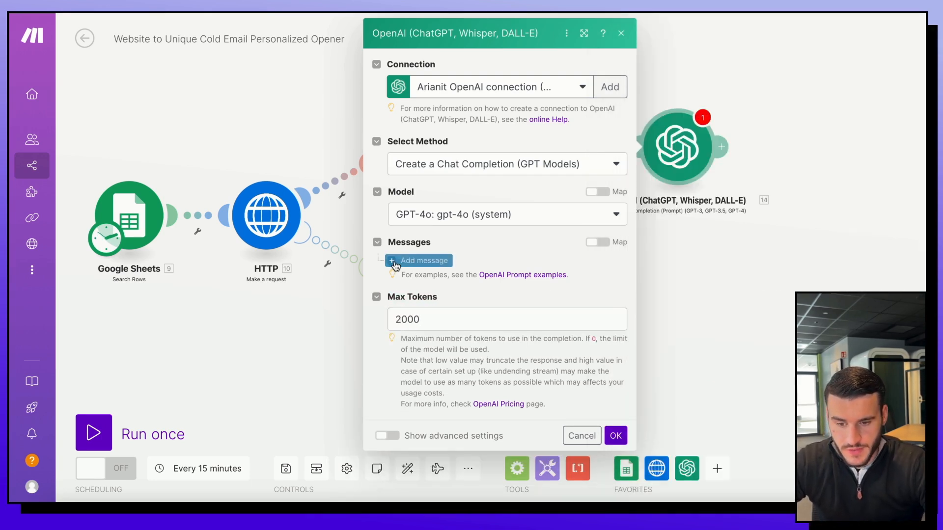
Step: Add a System message with the pasted writing-assistant prompt for personalized first lines
{"action": "left_click", "coordinate": [422, 261]}
{"action": "left_click", "coordinate": [457, 309]}
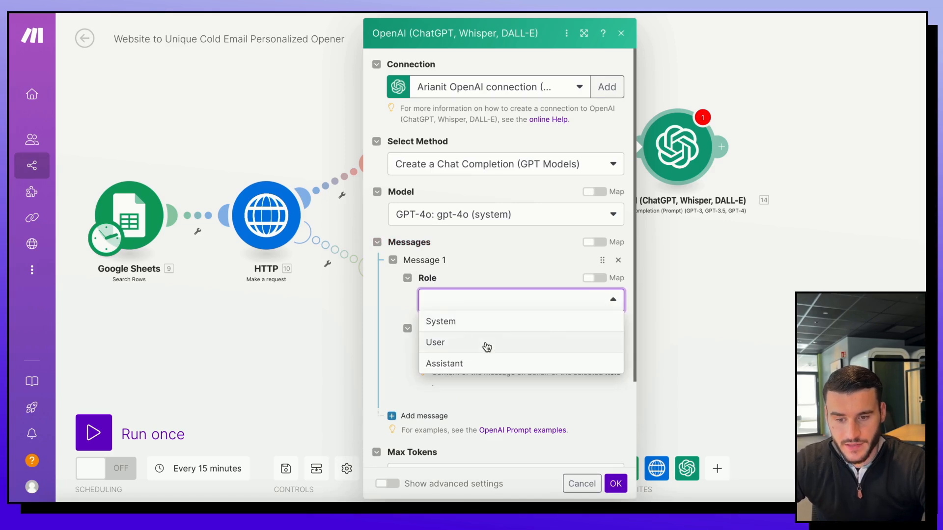
{"action": "left_click", "coordinate": [484, 322]}
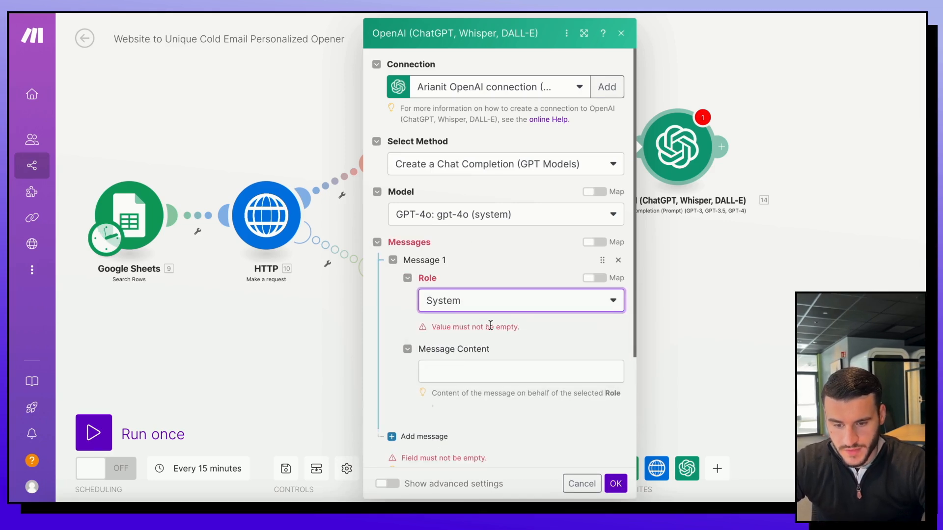
{"action": "left_click", "coordinate": [502, 369]}
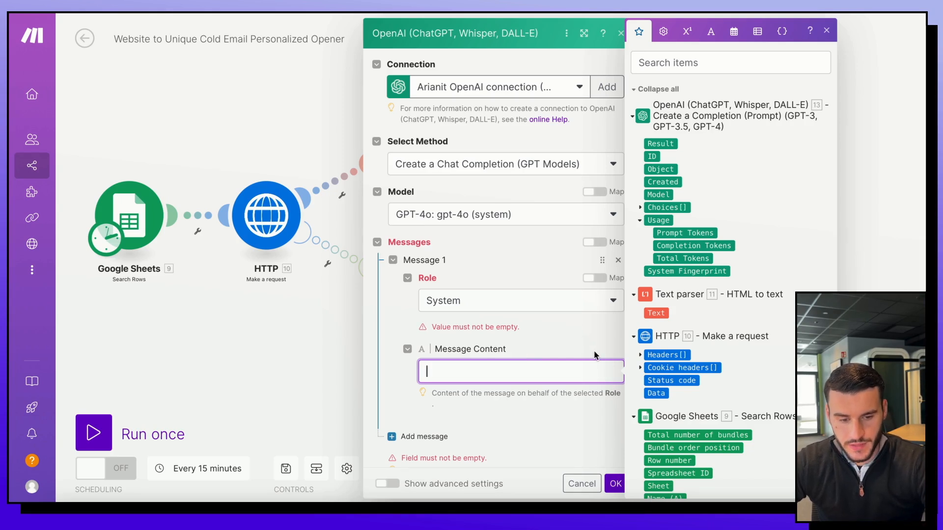
{"action": "type", "text": "You are an intelligent and helpful writing assistant. You will create engaging and unique personalized first lines based on the website content."}
{"action": "left_click", "coordinate": [564, 323]}
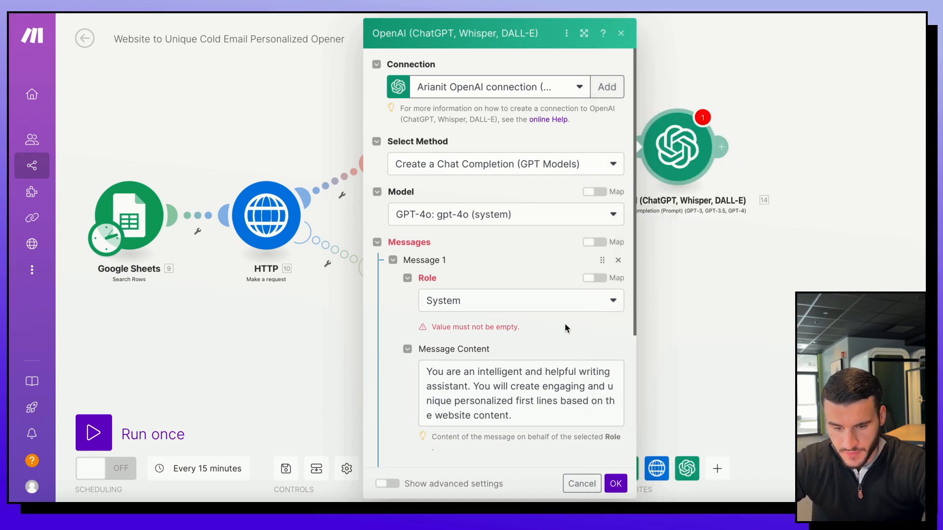
{"action": "scroll", "coordinate": [608, 363], "scroll_direction": "down", "scroll_amount": 2}
{"action": "scroll", "coordinate": [608, 363], "scroll_direction": "down", "scroll_amount": 1}
{"action": "scroll", "coordinate": [526, 326], "scroll_direction": "down", "scroll_amount": 2}
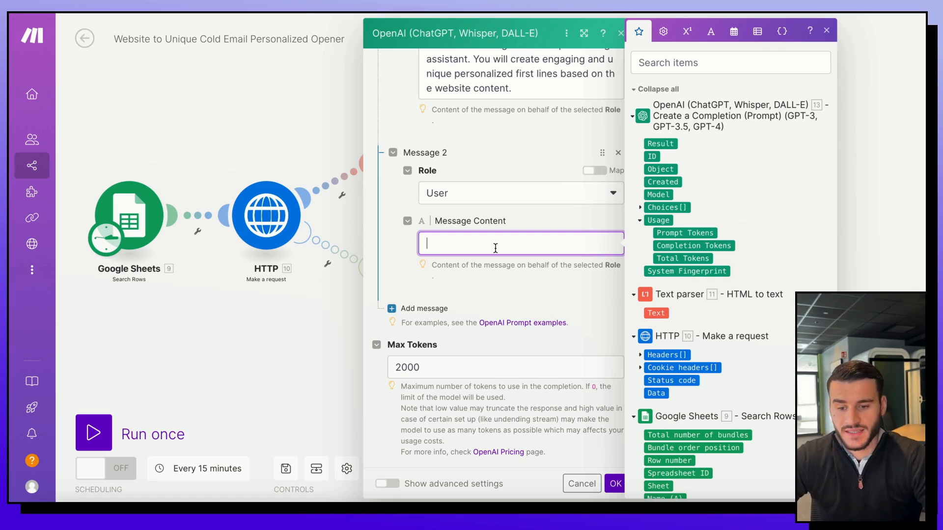
Step: Paste the 50-100 word opener-writing prompt into the User message
{"action": "type", "text": "You will be provided with a summary of a businesses website, your job is to write an opening first line for a unique cold email.  Try to use more personalized points in the icebreaker.  Be succint, casual and intriguing. Write consicely but also engaging! Dont sound too robotic, be more lively.  Write the output in norwegian, as my client and his ideal customers are norwegian.  Begin with things such as \"I noticed\" \"I am impressed with\" \"I really liked\"."}
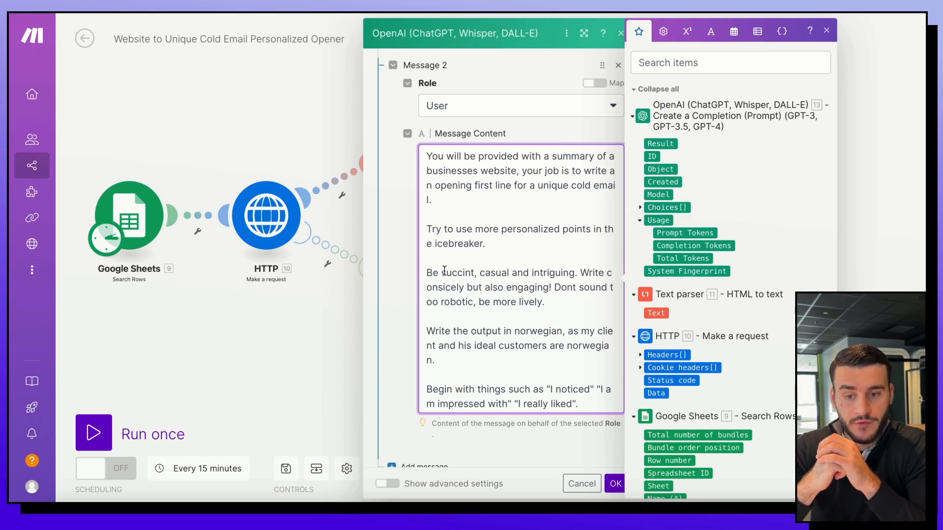
{"action": "scroll", "coordinate": [491, 235], "scroll_direction": "down", "scroll_amount": 2}
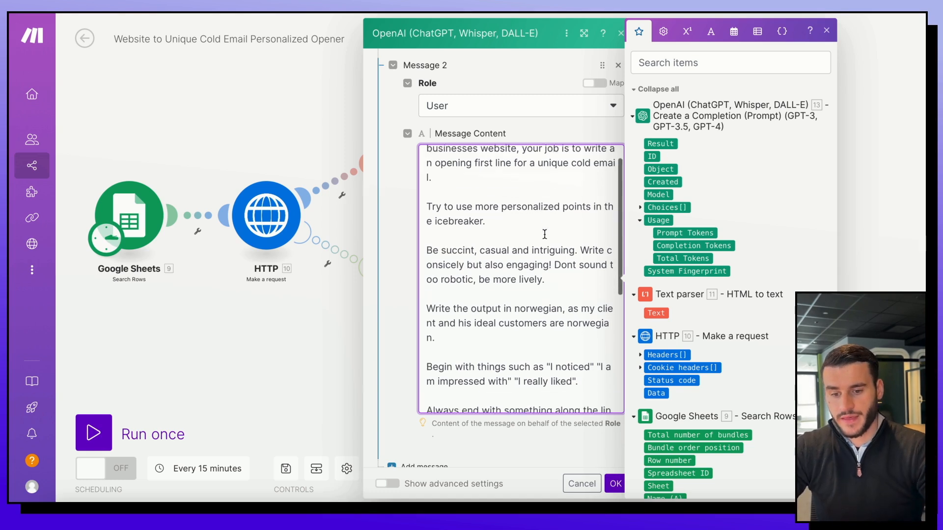
{"action": "scroll", "coordinate": [541, 236], "scroll_direction": "up", "scroll_amount": 2}
{"action": "scroll", "coordinate": [544, 235], "scroll_direction": "down", "scroll_amount": 1}
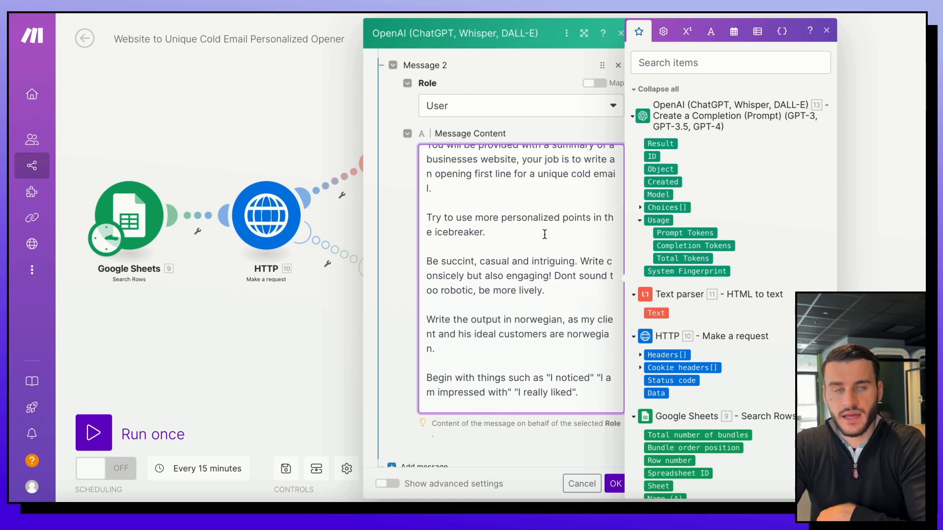
{"action": "scroll", "coordinate": [544, 234], "scroll_direction": "down", "scroll_amount": 3}
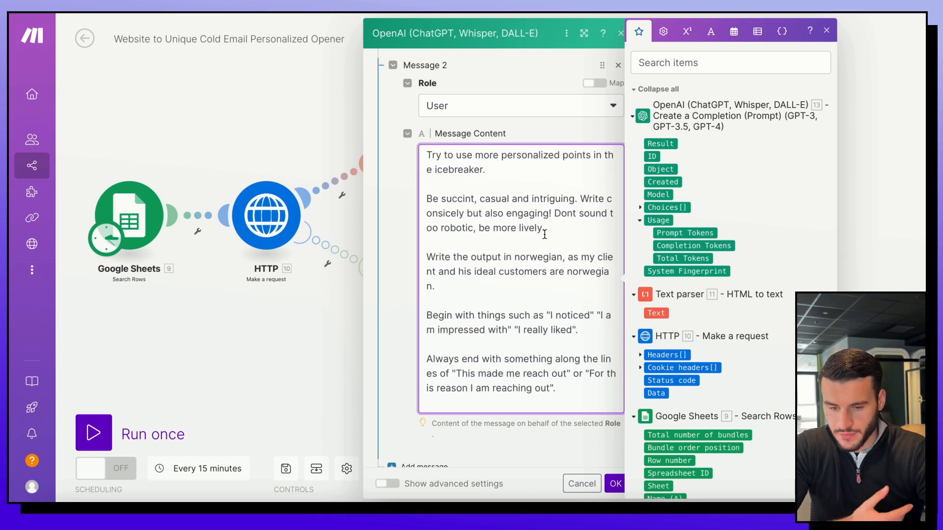
{"action": "scroll", "coordinate": [545, 235], "scroll_direction": "down", "scroll_amount": 2}
{"action": "scroll", "coordinate": [544, 234], "scroll_direction": "down", "scroll_amount": 1}
{"action": "scroll", "coordinate": [544, 235], "scroll_direction": "up", "scroll_amount": 1}
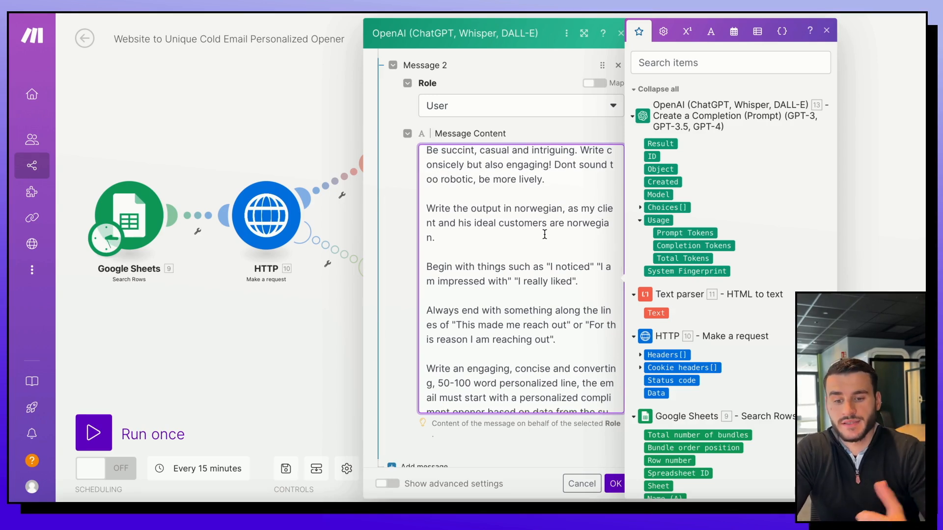
{"action": "scroll", "coordinate": [544, 234], "scroll_direction": "down", "scroll_amount": 1}
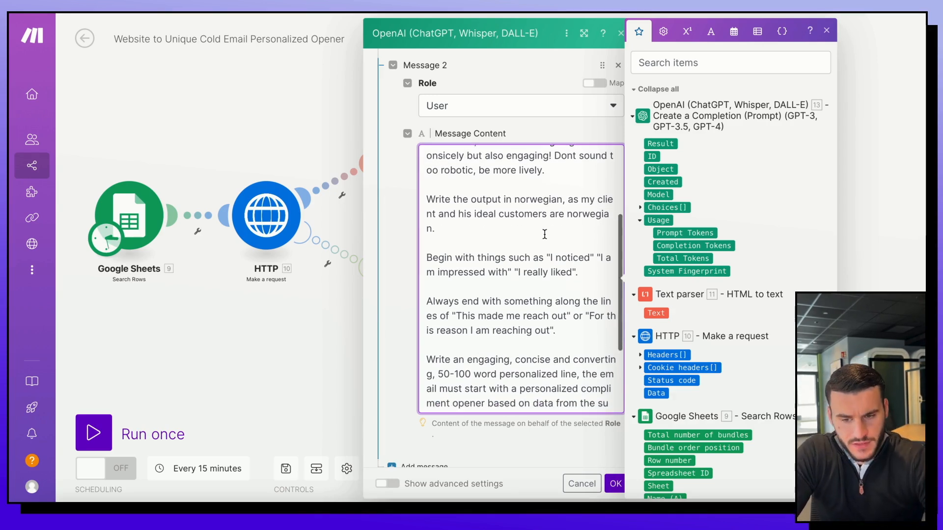
{"action": "scroll", "coordinate": [544, 234], "scroll_direction": "down", "scroll_amount": 3}
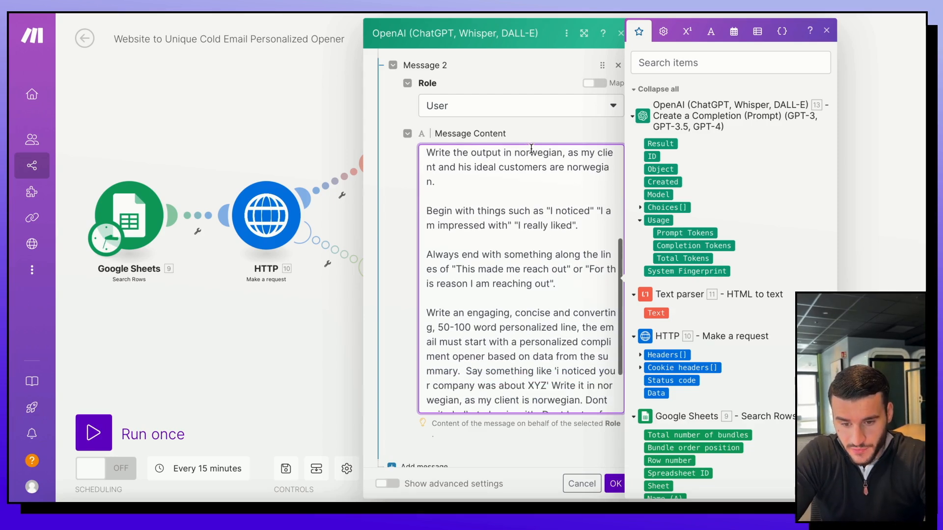
Step: Change 'norwegian' to 'english' and delete the clause about the Norwegian client
{"action": "double_click", "coordinate": [518, 157]}
{"action": "type", "text": "english"}
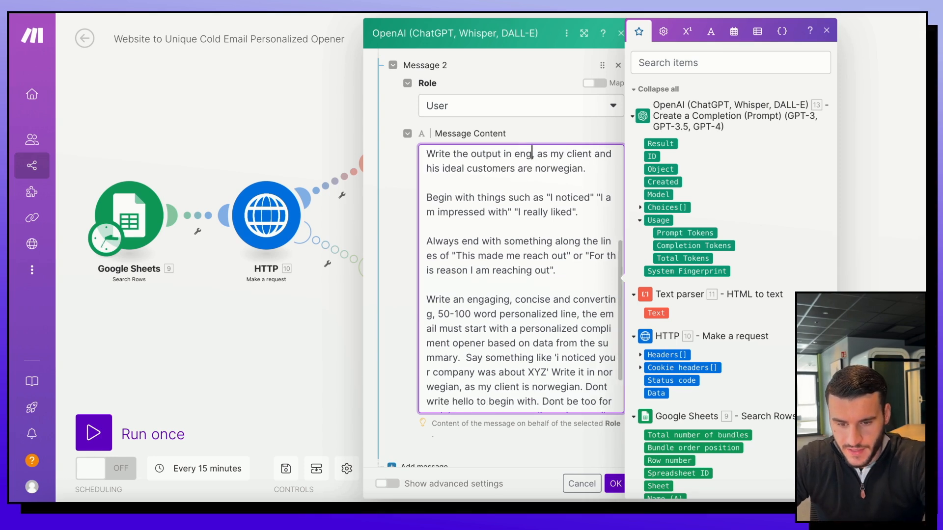
{"action": "left_click_drag", "start_coordinate": [550, 155], "coordinate": [605, 164]}
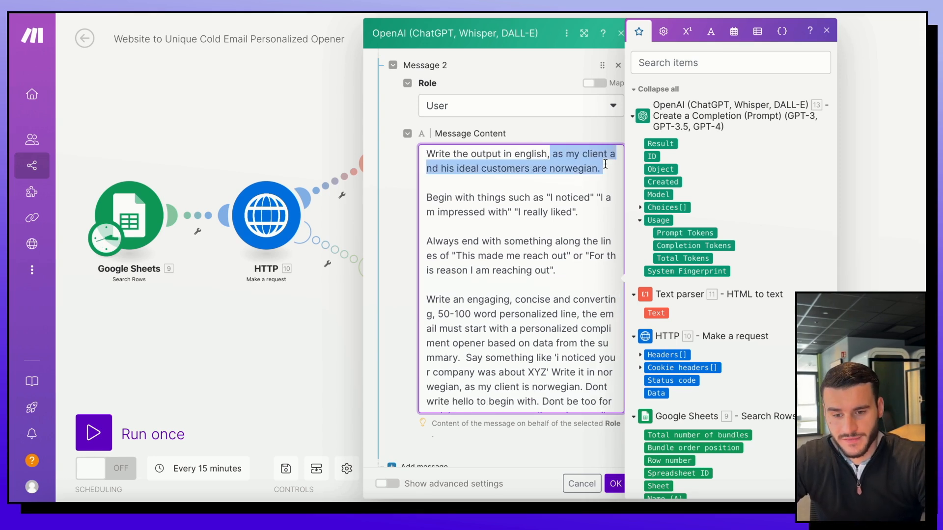
{"action": "key", "text": "BackSpace"}
{"action": "key", "text": "BackSpace"}
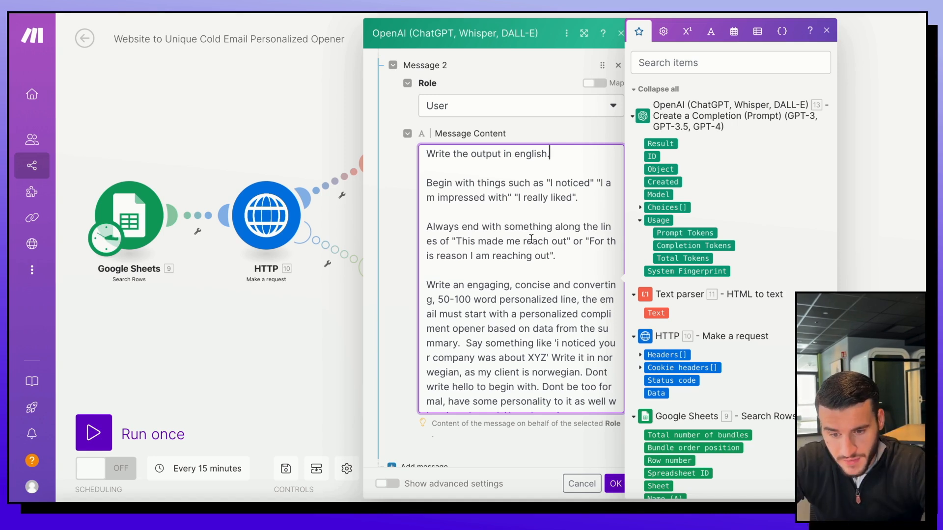
{"action": "scroll", "coordinate": [531, 240], "scroll_direction": "down", "scroll_amount": 2}
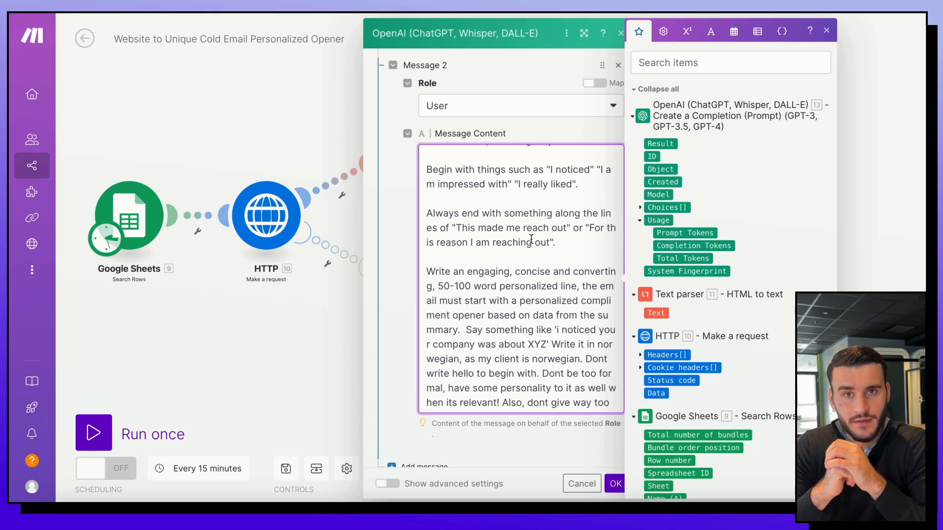
Step: Delete the 'Write it in norwegian, as my client is norwegian.' sentence and add a third message
{"action": "scroll", "coordinate": [540, 231], "scroll_direction": "down", "scroll_amount": 1}
{"action": "left_click", "coordinate": [573, 220]}
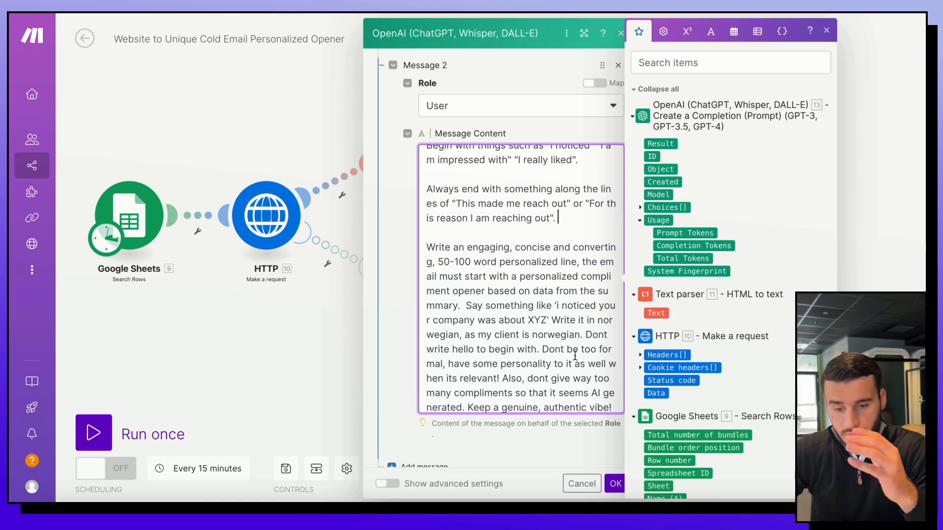
{"action": "scroll", "coordinate": [576, 355], "scroll_direction": "down", "scroll_amount": 1}
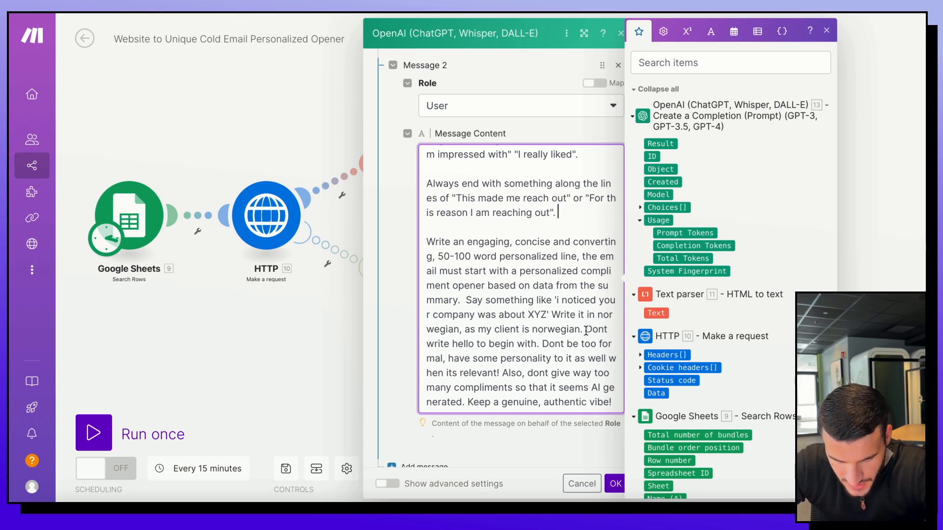
{"action": "left_click_drag", "start_coordinate": [585, 328], "coordinate": [553, 313]}
{"action": "key", "text": "BackSpace"}
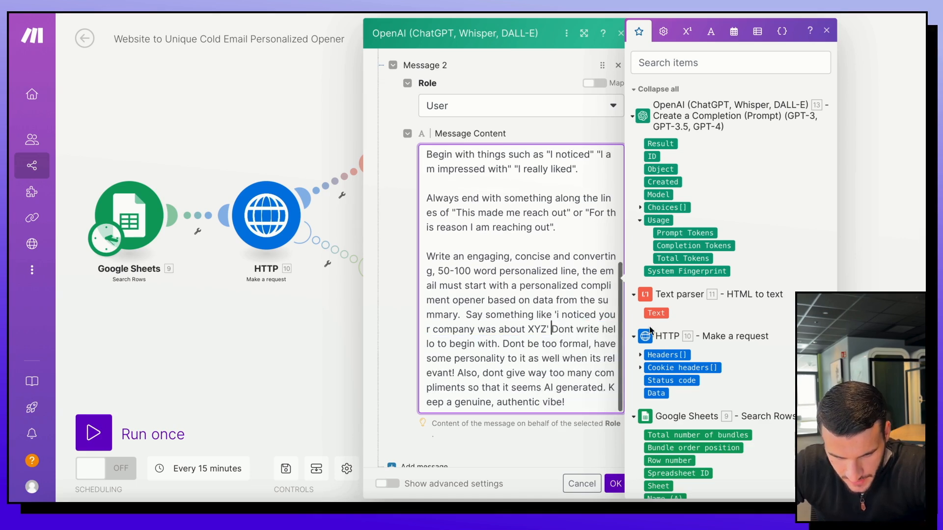
{"action": "scroll", "coordinate": [553, 314], "scroll_direction": "down", "scroll_amount": 1}
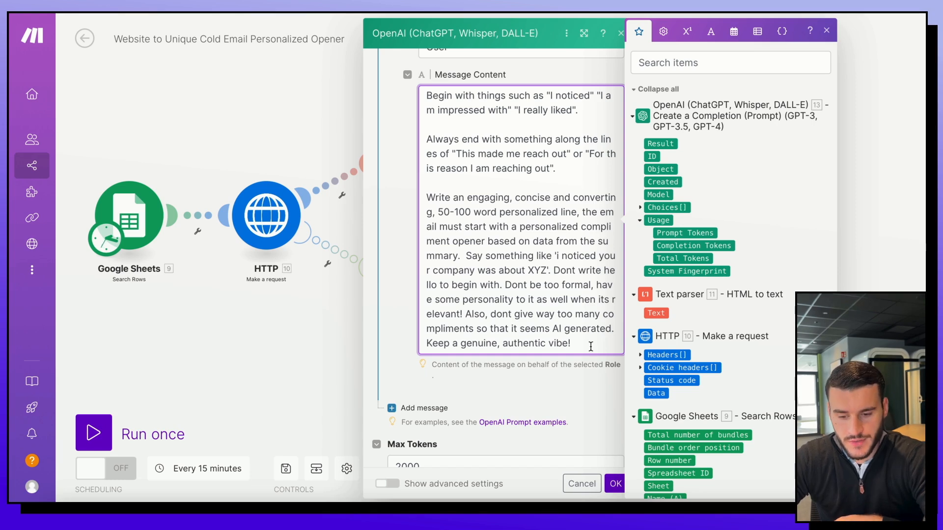
{"action": "left_click", "coordinate": [401, 408]}
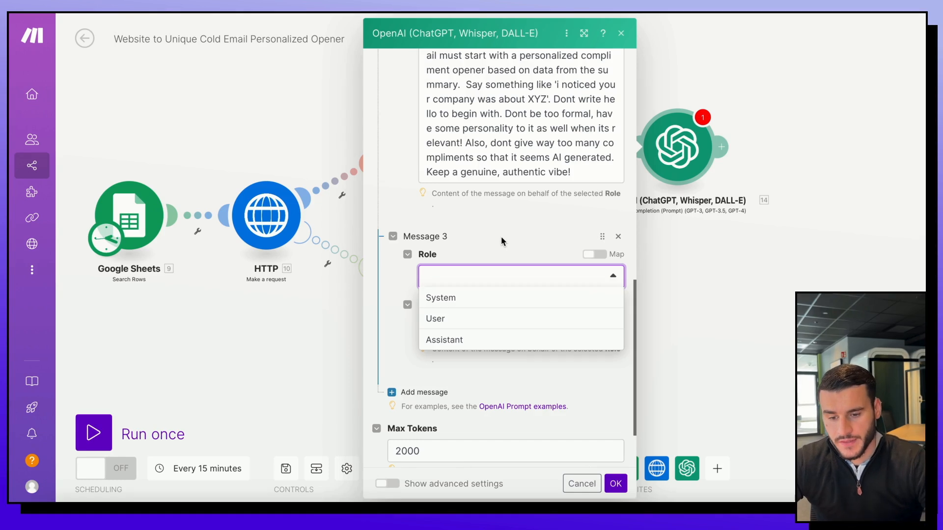
Step: Make the third message a User message, then switch to the Dentists Example spreadsheet
{"action": "left_click", "coordinate": [487, 320]}
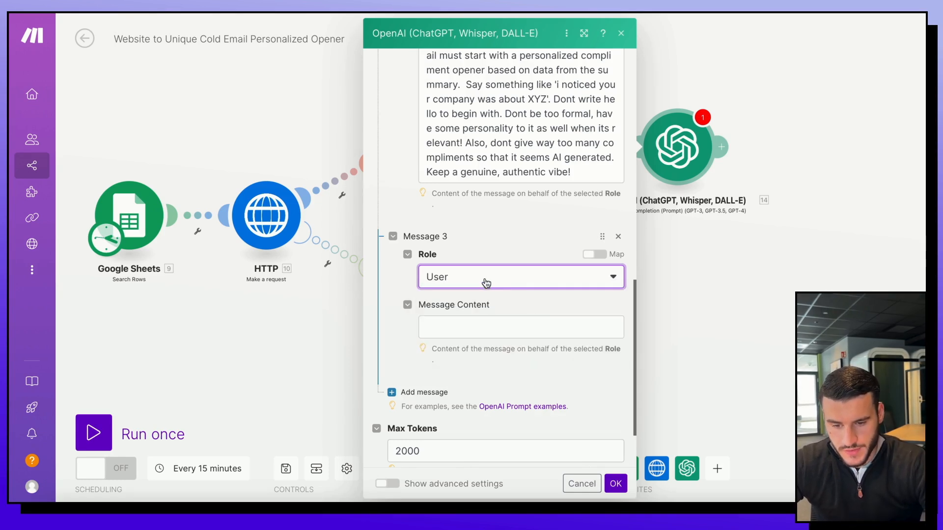
{"action": "scroll", "coordinate": [557, 324], "scroll_direction": "down", "scroll_amount": 1}
{"action": "left_click", "coordinate": [486, 297]}
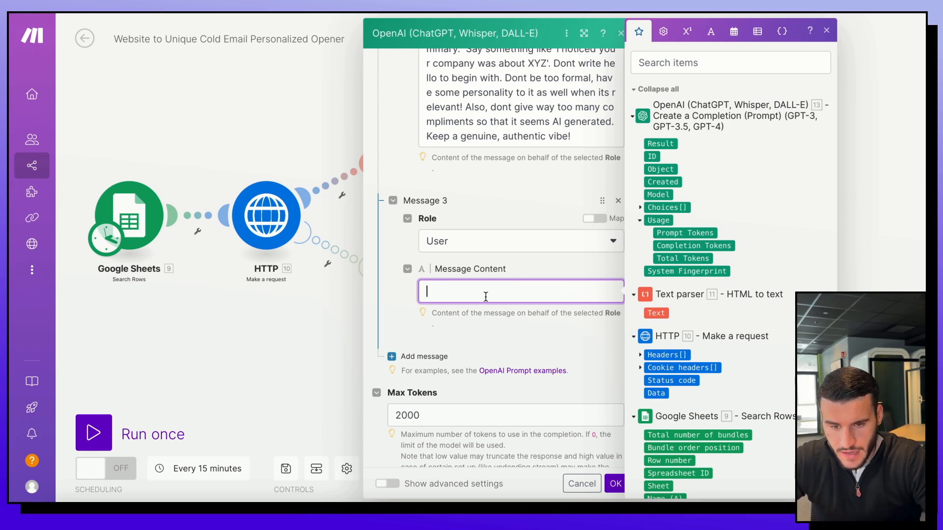
{"action": "left_click", "coordinate": [147, 14]}
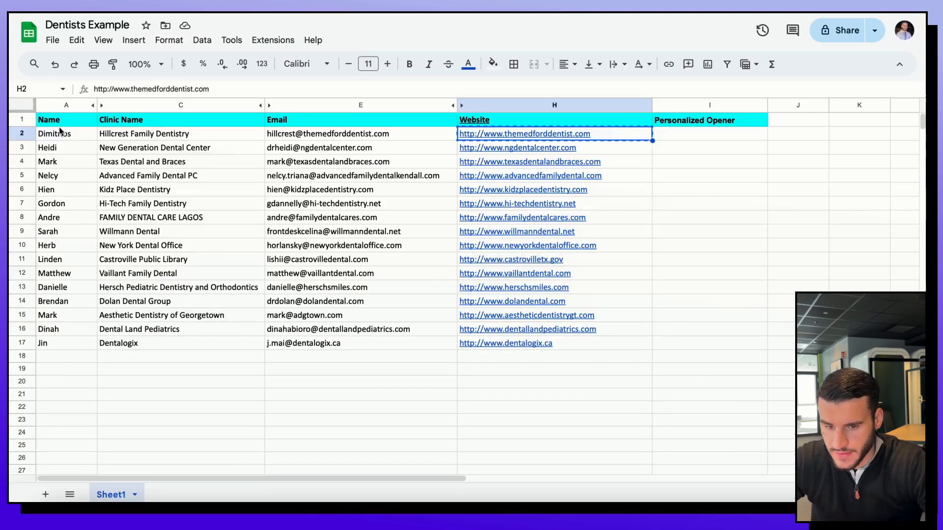
Step: Preview the Hillcrest Family Dentistry website link in H2, then return to Make
{"action": "left_click", "coordinate": [524, 139]}
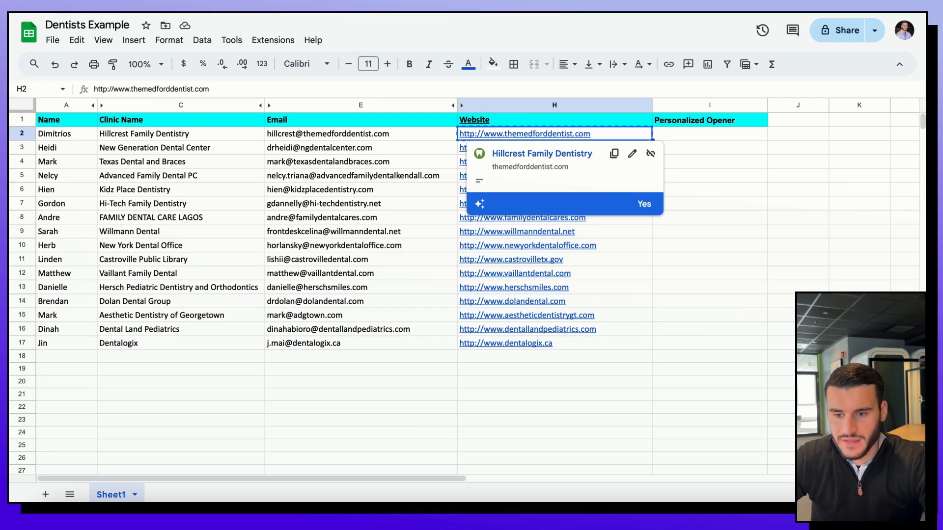
{"action": "left_click", "coordinate": [89, 14]}
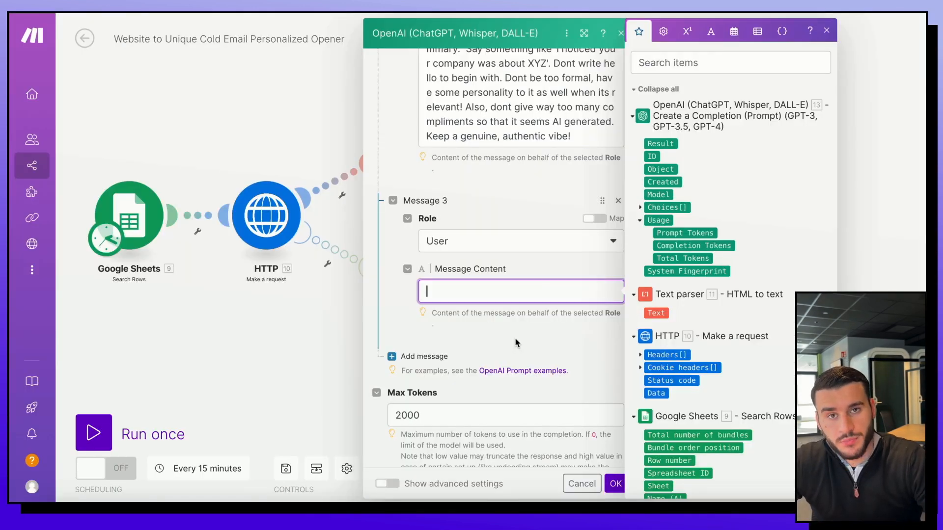
Step: Paste the Hillcrest Family Dentistry practice description into the third User message
{"action": "key", "text": "ctrl+v"}
{"action": "scroll", "coordinate": [517, 162], "scroll_direction": "up", "scroll_amount": 3}
{"action": "scroll", "coordinate": [516, 162], "scroll_direction": "up", "scroll_amount": 5}
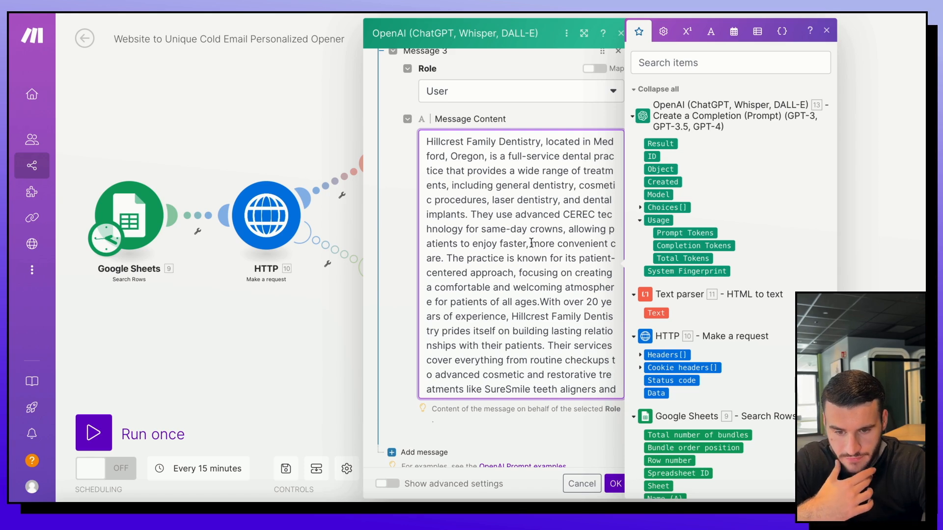
{"action": "scroll", "coordinate": [521, 324], "scroll_direction": "down", "scroll_amount": 1}
{"action": "scroll", "coordinate": [521, 324], "scroll_direction": "down", "scroll_amount": 4}
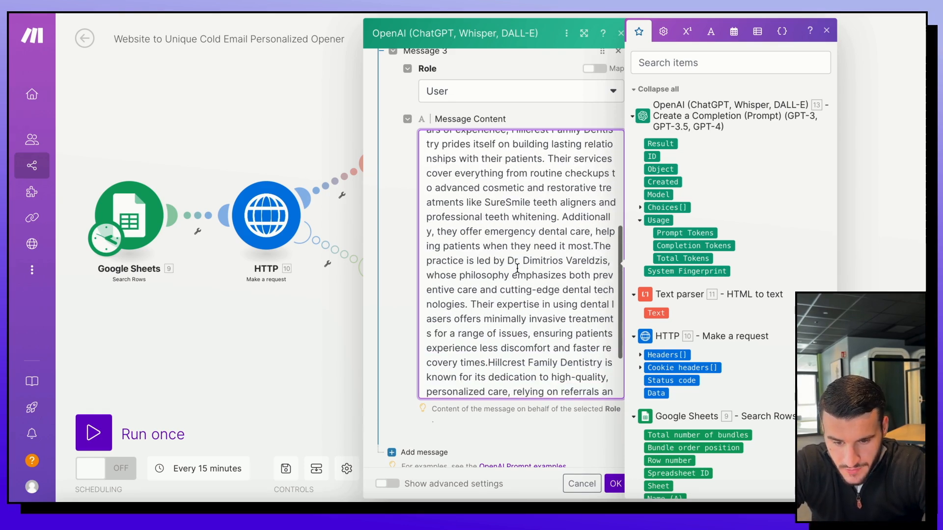
{"action": "scroll", "coordinate": [467, 287], "scroll_direction": "down", "scroll_amount": 2}
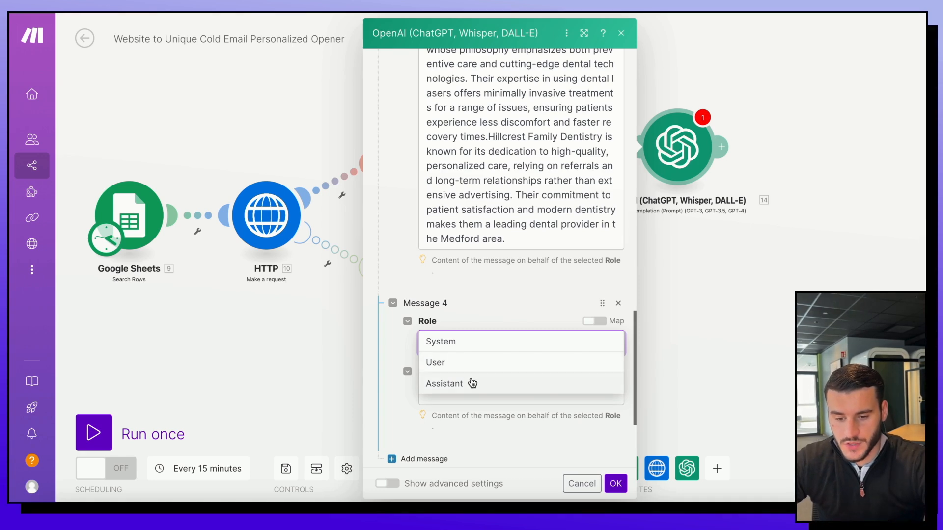
Step: Make the fourth message an Assistant reply with a sample Hillcrest opener, and add a fifth message
{"action": "left_click", "coordinate": [471, 384]}
{"action": "scroll", "coordinate": [490, 323], "scroll_direction": "down", "scroll_amount": 2}
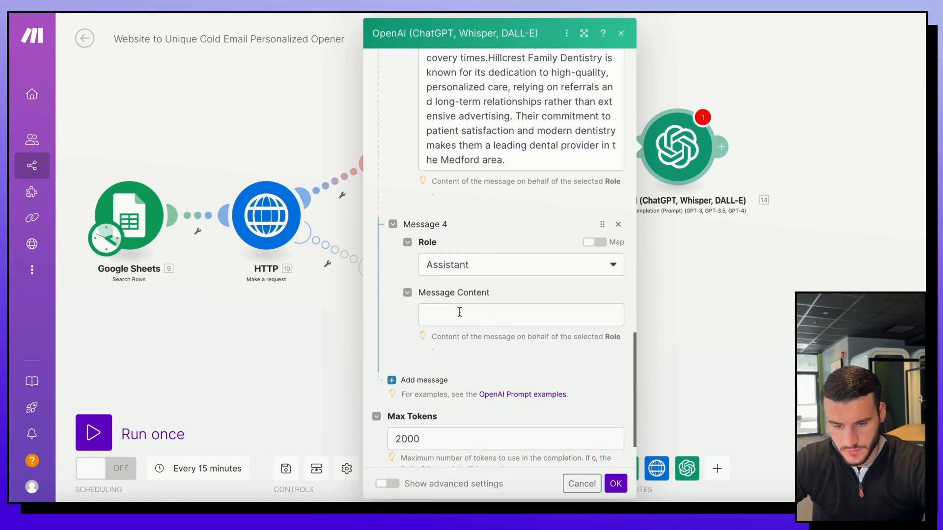
{"action": "left_click", "coordinate": [459, 315]}
{"action": "type", "text": "I’m really impressed with how Hillcrest Family Dentistry creates such a welcoming and comfortable experience for patients of all ages while using cutting-edge technology like CEREC for same-day crowns! It’s clear that you’ve built an amazing reputation over the years, and your focus on patient satisfaction and minimally invasive care is top-notch. That's why I wanted to reach out—you’re doing great work, and I’d love to connect."}
{"action": "scroll", "coordinate": [550, 361], "scroll_direction": "down", "scroll_amount": 2}
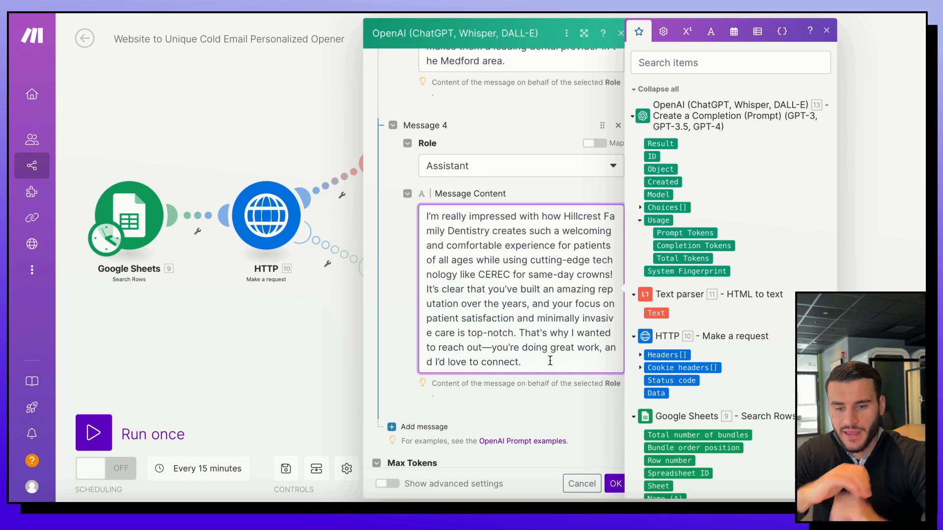
{"action": "scroll", "coordinate": [491, 255], "scroll_direction": "up", "scroll_amount": 10}
{"action": "scroll", "coordinate": [532, 225], "scroll_direction": "down", "scroll_amount": 2}
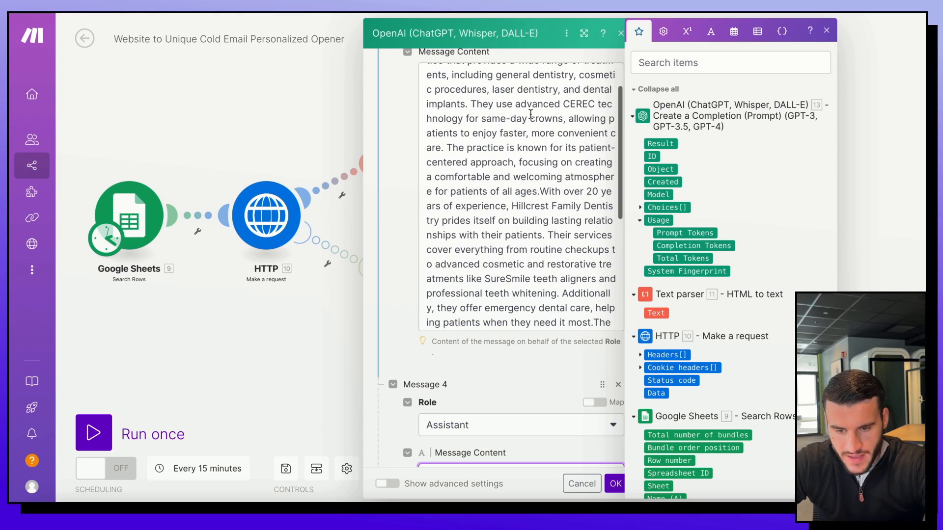
{"action": "scroll", "coordinate": [531, 112], "scroll_direction": "down", "scroll_amount": 10}
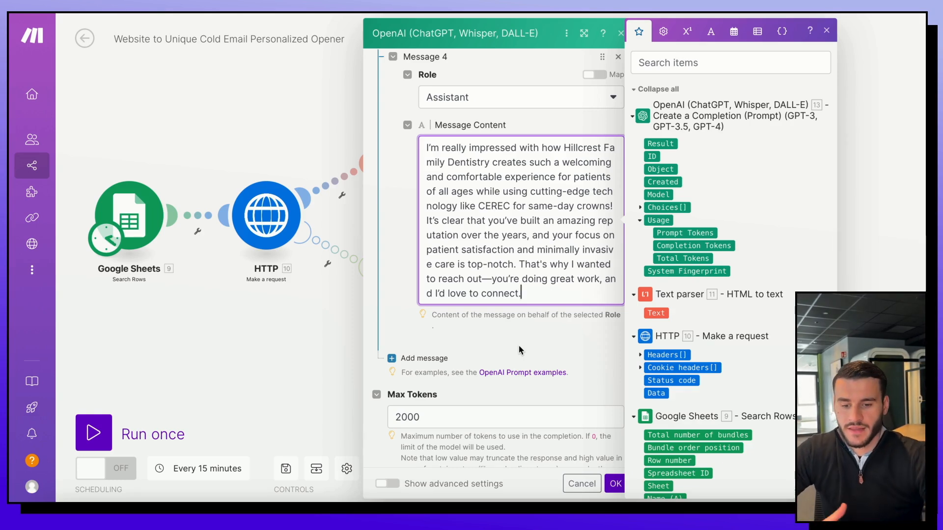
{"action": "left_click", "coordinate": [417, 359]}
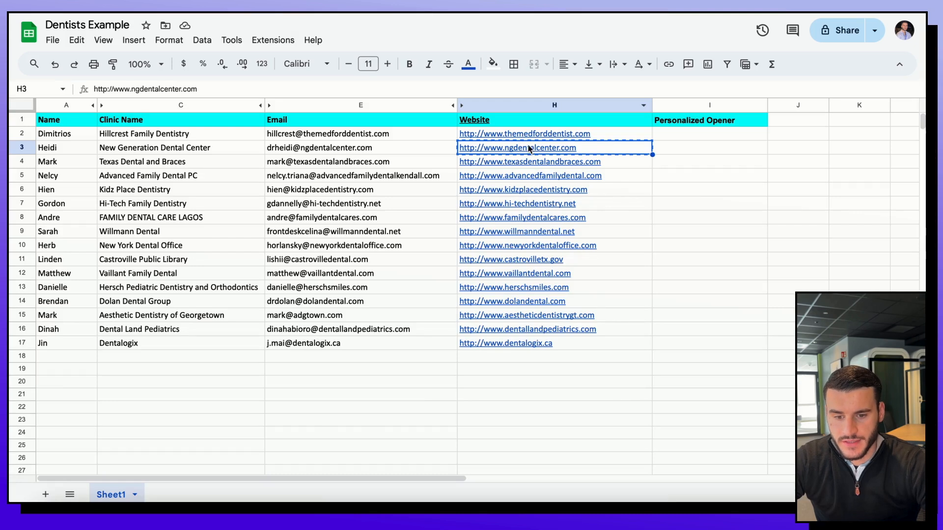
Step: Paste the New Generation Dental Center description into message five and add a sixth message
{"action": "mouse_move", "coordinate": [462, 153]}
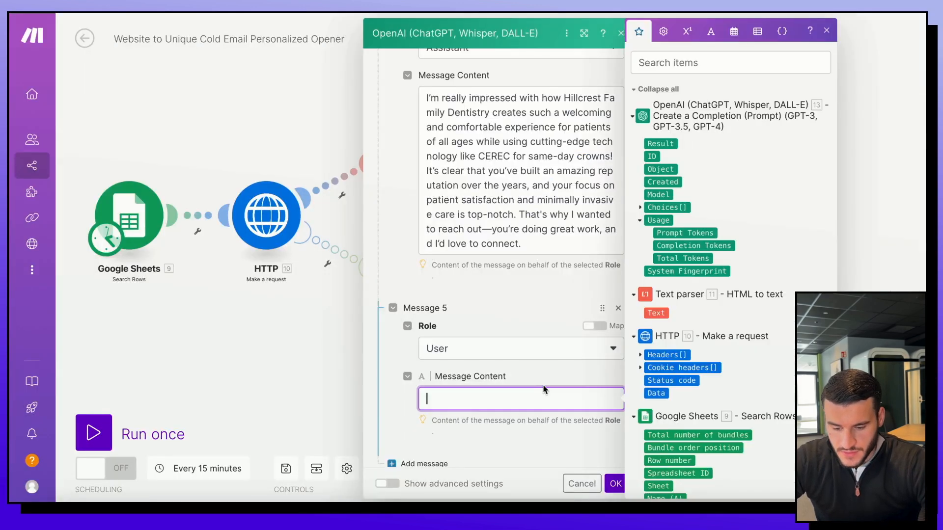
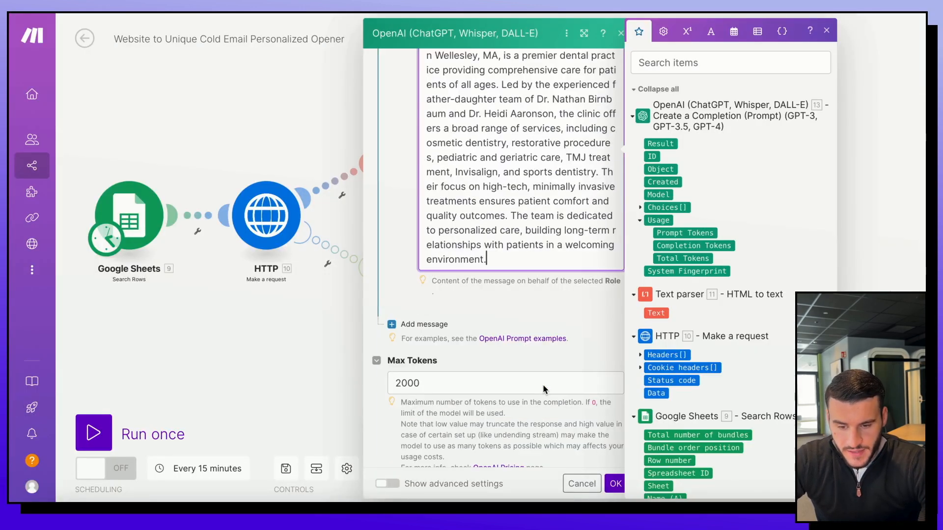
{"action": "scroll", "coordinate": [537, 322], "scroll_direction": "up", "scroll_amount": 2}
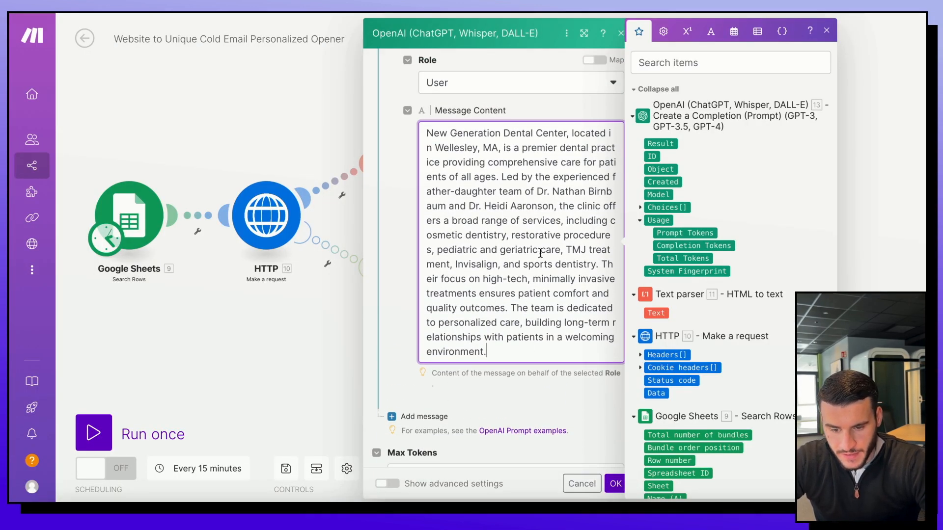
{"action": "left_click", "coordinate": [423, 416]}
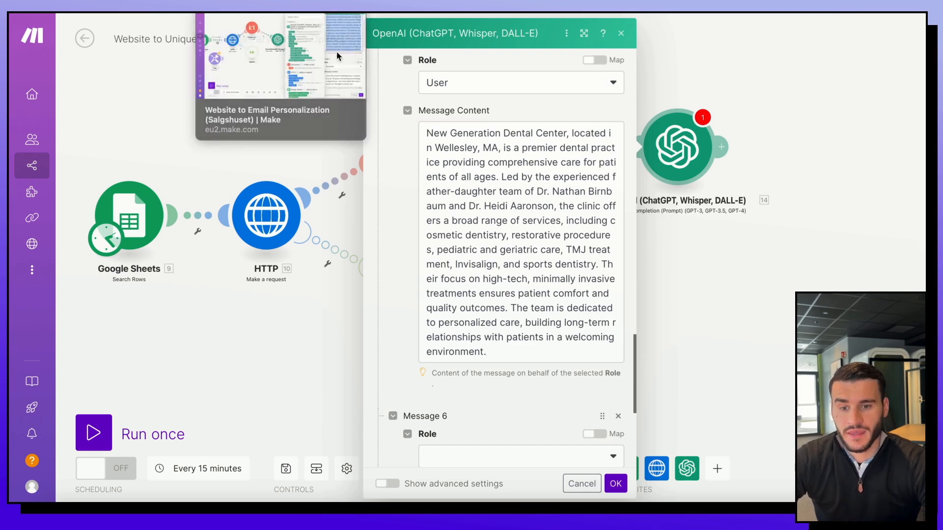
{"action": "scroll", "coordinate": [495, 158], "scroll_direction": "up", "scroll_amount": 10}
{"action": "scroll", "coordinate": [495, 158], "scroll_direction": "down", "scroll_amount": 10}
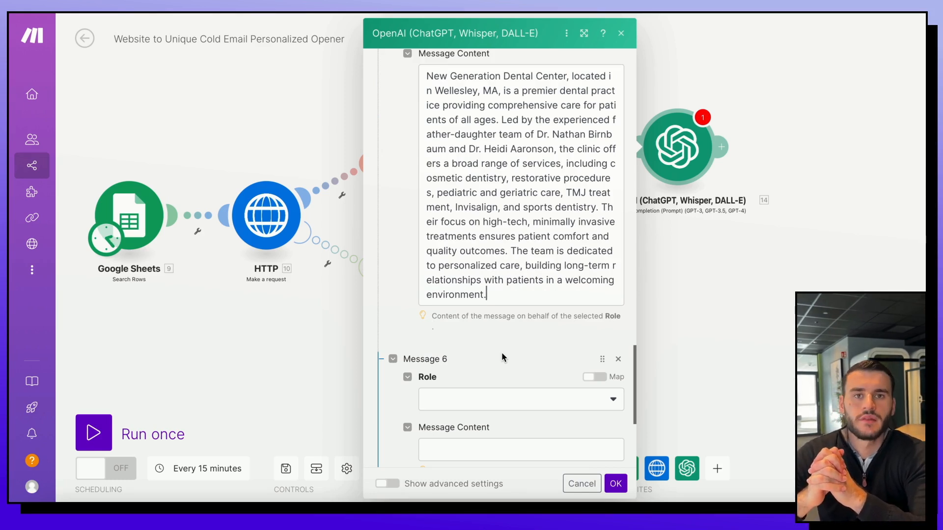
Step: Set message six to Assistant and paste the sample New Generation Dental Center opener
{"action": "left_click", "coordinate": [471, 399]}
{"action": "left_click", "coordinate": [472, 387]}
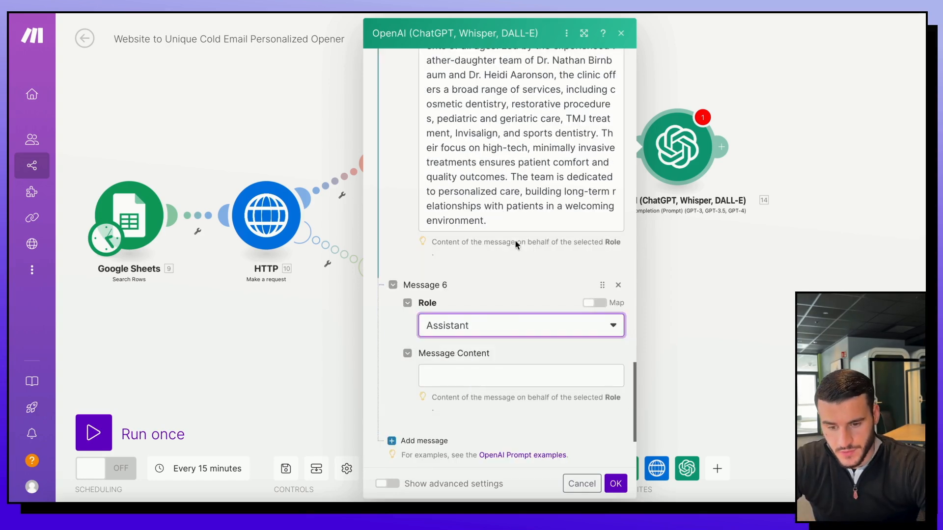
{"action": "scroll", "coordinate": [507, 266], "scroll_direction": "up", "scroll_amount": 10}
{"action": "scroll", "coordinate": [537, 228], "scroll_direction": "down", "scroll_amount": 10}
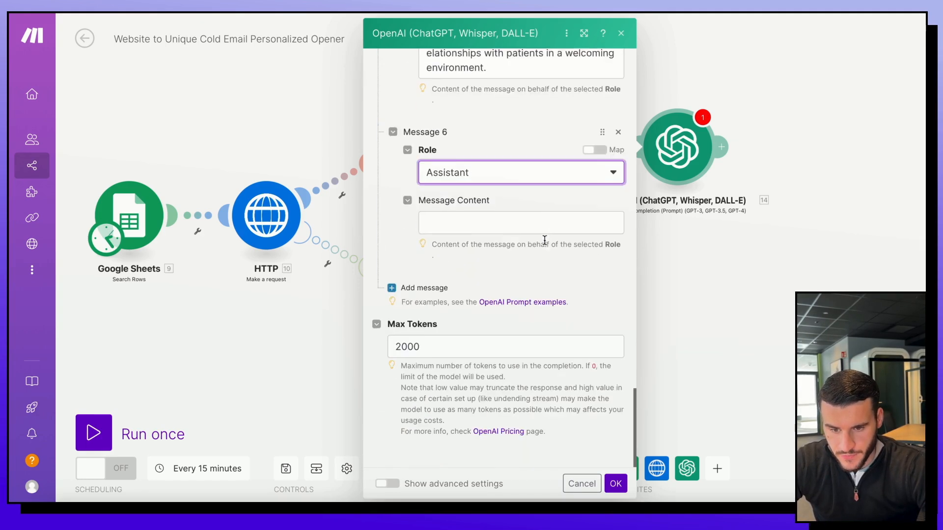
{"action": "left_click", "coordinate": [542, 239]}
{"action": "left_click", "coordinate": [523, 142]}
{"action": "left_click", "coordinate": [503, 243]}
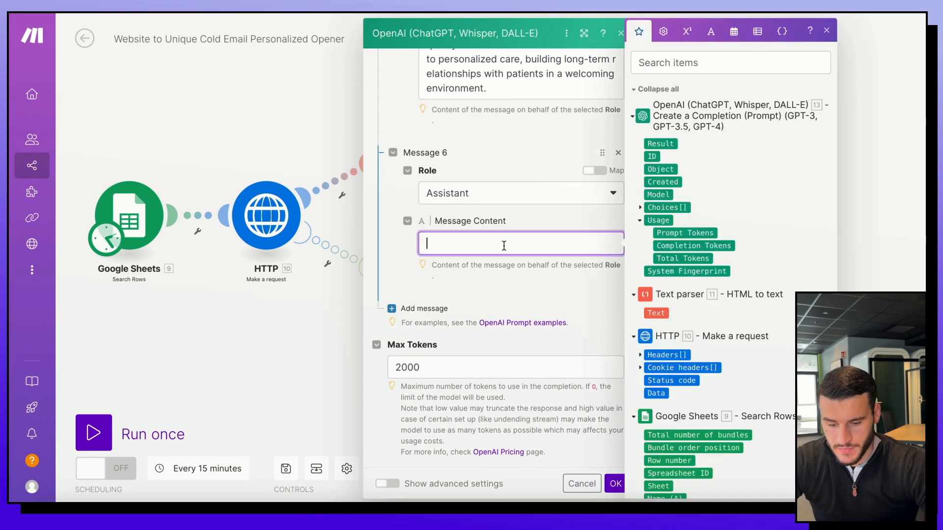
{"action": "type", "text": "I’m really impressed with how New Generation Dental Center offers such a comprehensive range of services for all ages, from pediatric to geriatric care, while incorporating advanced technologies like Invisalign and minimally invasive treatments! The fact that you blend high-tech solutions with a warm, family-oriented environment is amazing. With a father-daughter team at the helm, you’ve clearly built a legacy of trust and quality care, which is why I thought it’d be great to connect."}
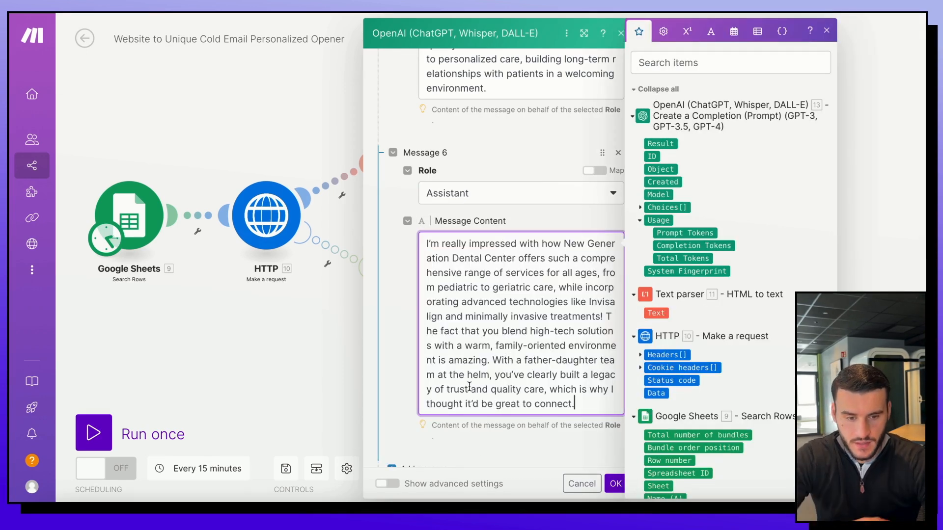
{"action": "scroll", "coordinate": [506, 268], "scroll_direction": "up", "scroll_amount": 3}
{"action": "scroll", "coordinate": [506, 268], "scroll_direction": "down", "scroll_amount": 8}
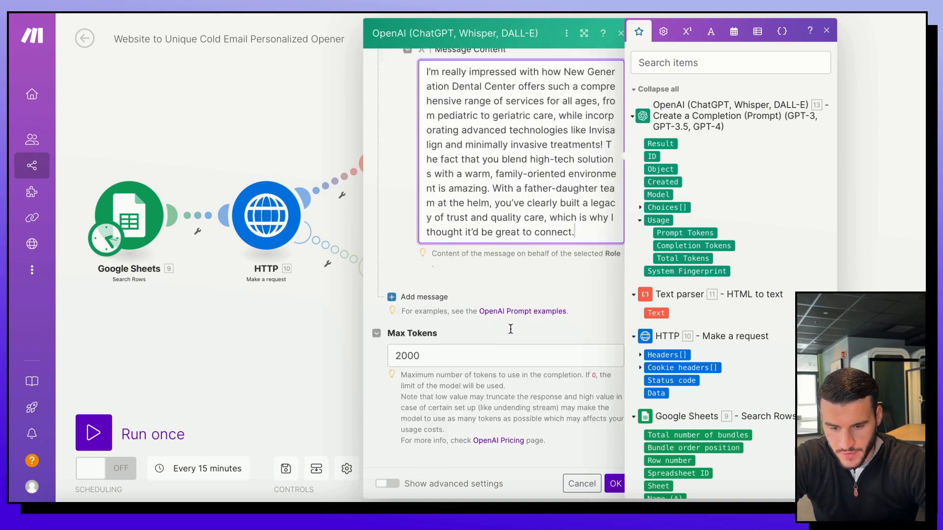
Step: Review the OpenAI prompt messages, highlighting the 50-100 word length requirement
{"action": "left_click", "coordinate": [546, 298]}
{"action": "scroll", "coordinate": [569, 322], "scroll_direction": "up", "scroll_amount": 10}
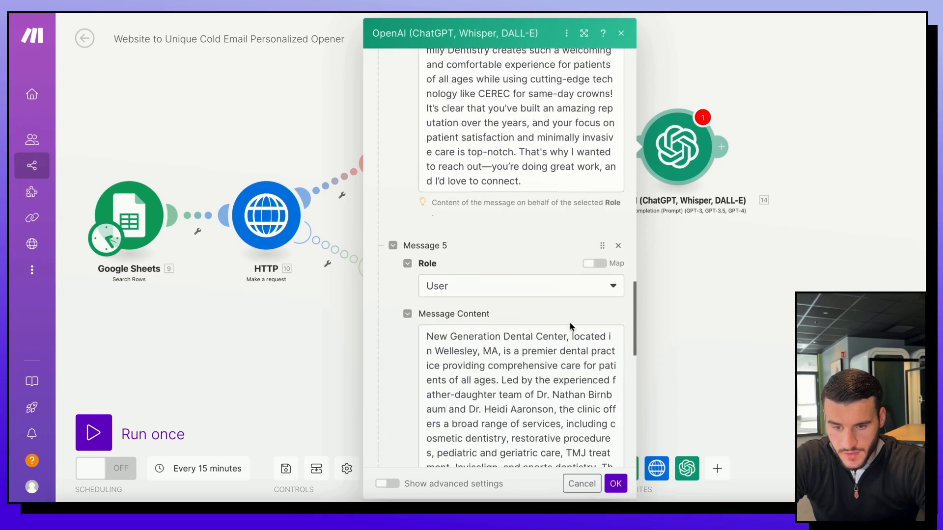
{"action": "scroll", "coordinate": [570, 322], "scroll_direction": "up", "scroll_amount": 15}
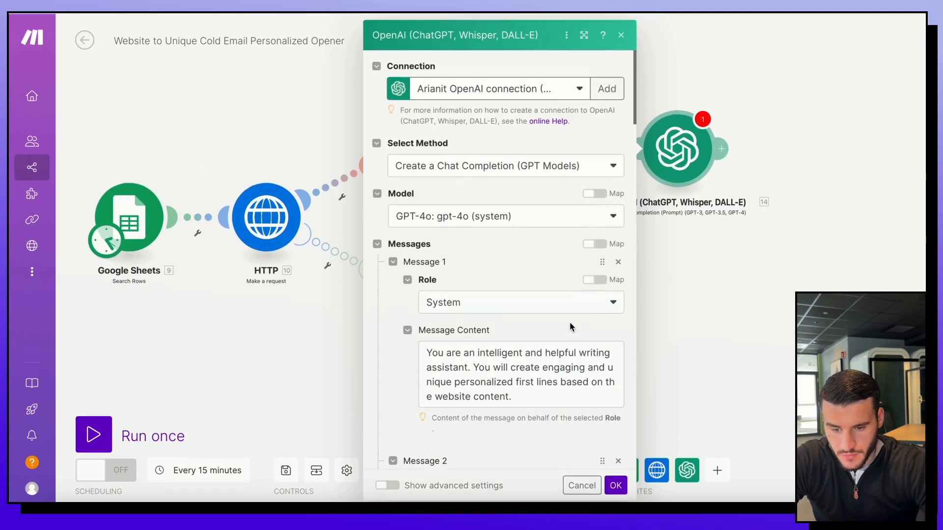
{"action": "scroll", "coordinate": [475, 447], "scroll_direction": "down", "scroll_amount": 10}
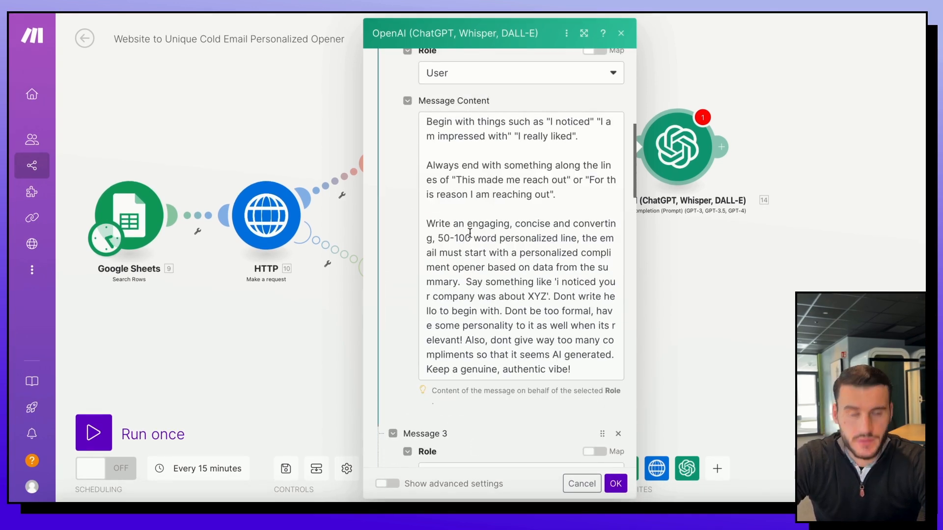
{"action": "left_click_drag", "start_coordinate": [438, 238], "coordinate": [473, 237]}
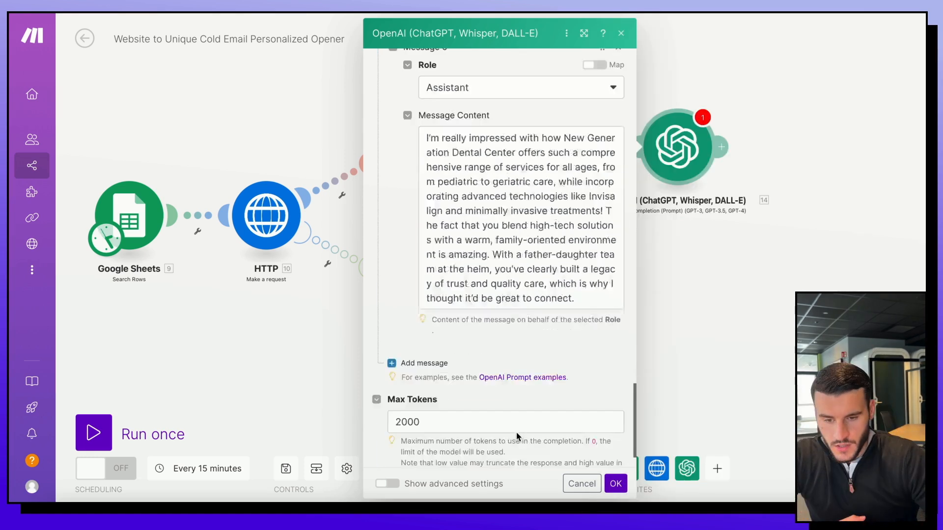
{"action": "scroll", "coordinate": [517, 436], "scroll_direction": "down", "scroll_amount": 3}
{"action": "scroll", "coordinate": [517, 436], "scroll_direction": "up", "scroll_amount": 2}
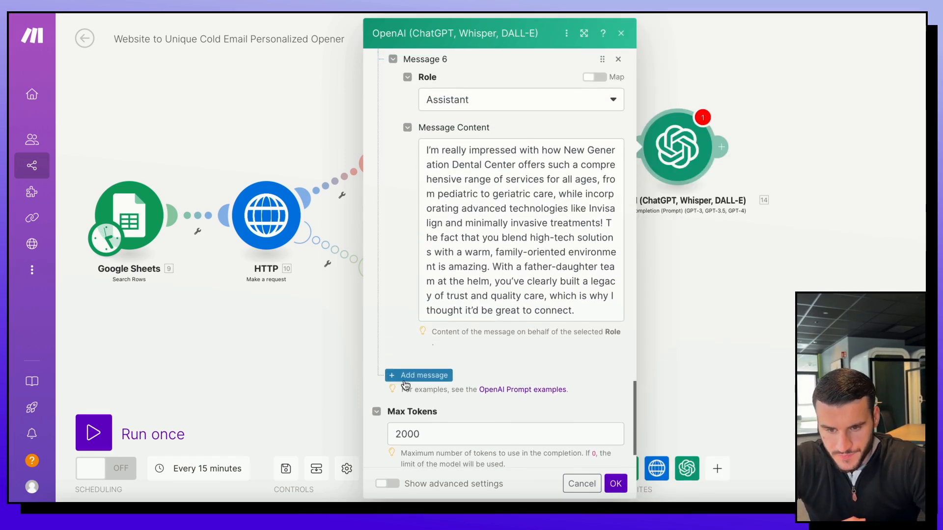
Step: Add Message 7 as a User message containing the first OpenAI module's Result
{"action": "left_click", "coordinate": [406, 385]}
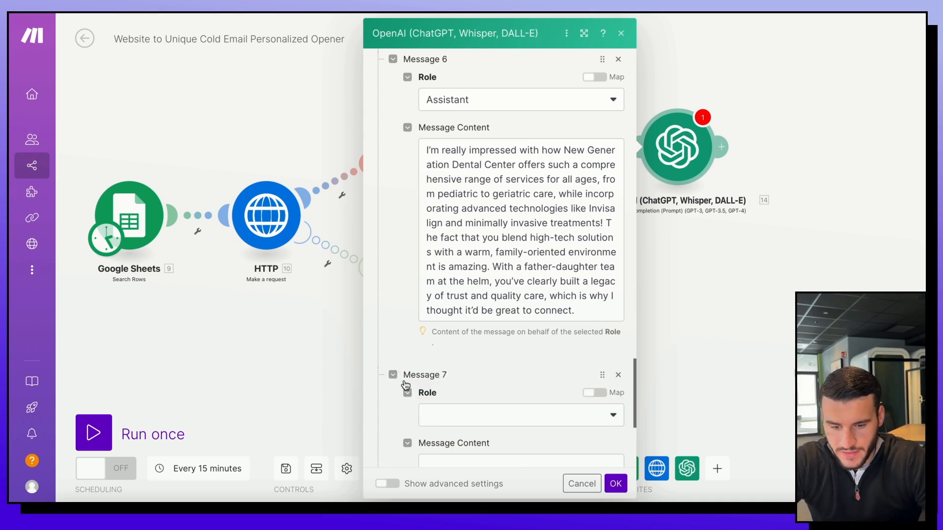
{"action": "scroll", "coordinate": [524, 371], "scroll_direction": "down", "scroll_amount": 3}
{"action": "left_click", "coordinate": [489, 290]}
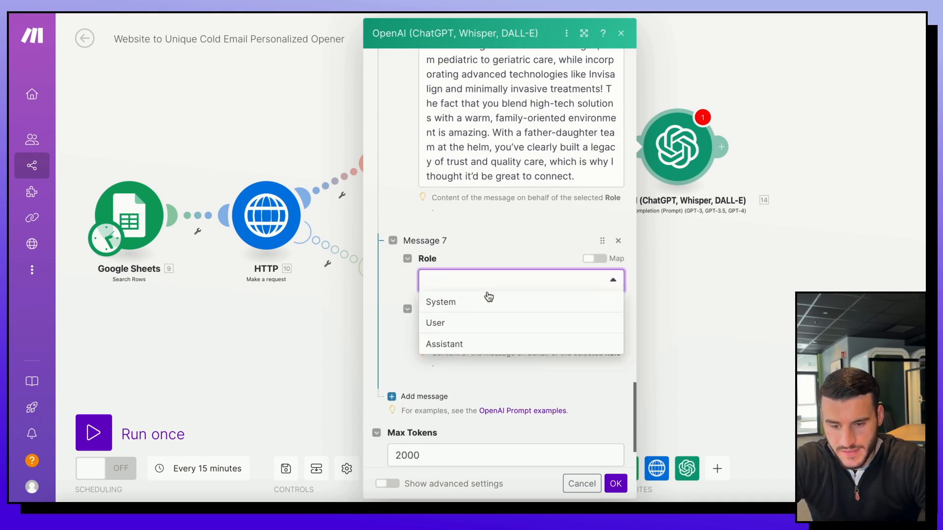
{"action": "left_click", "coordinate": [478, 323]}
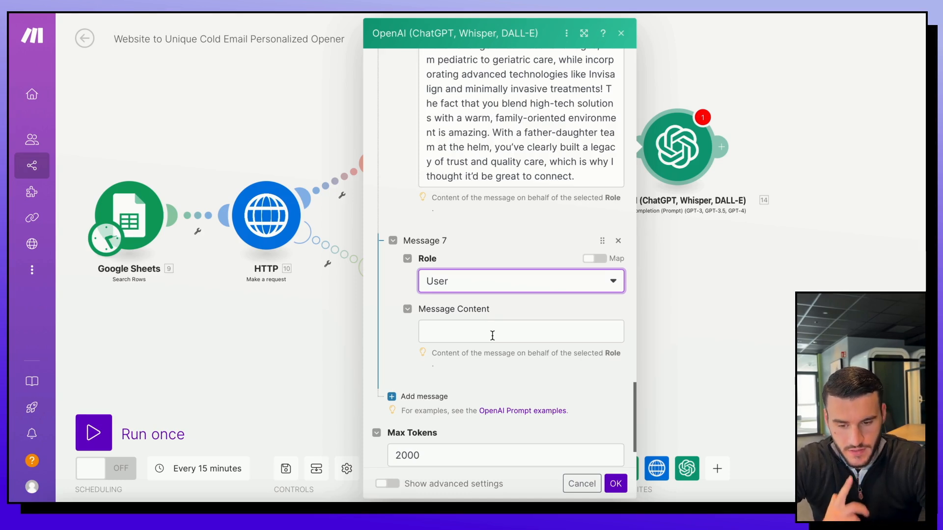
{"action": "left_click", "coordinate": [493, 335]}
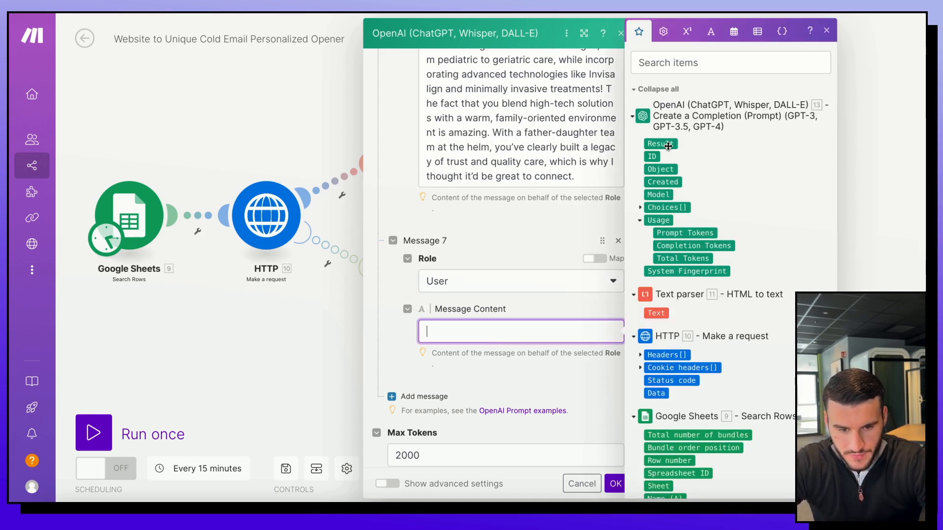
{"action": "left_click_drag", "start_coordinate": [668, 146], "coordinate": [462, 328]}
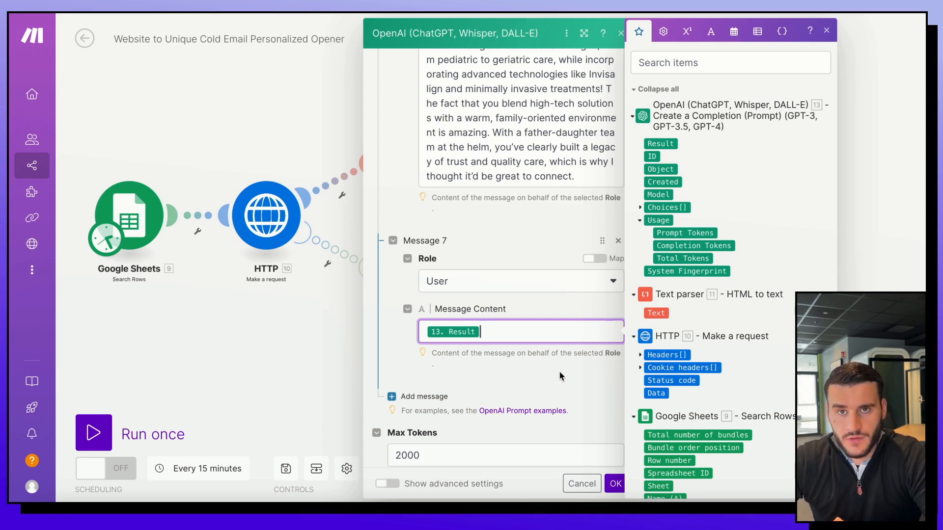
Step: Change Max Tokens from 2000 to 0
{"action": "scroll", "coordinate": [491, 373], "scroll_direction": "down", "scroll_amount": 2}
{"action": "double_click", "coordinate": [411, 373]}
{"action": "type", "text": "0"}
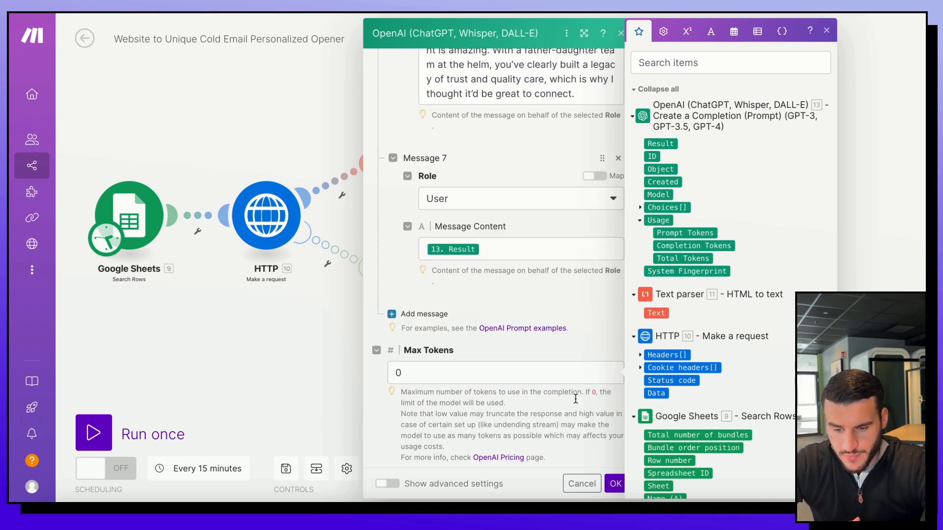
{"action": "scroll", "coordinate": [580, 387], "scroll_direction": "down", "scroll_amount": 2}
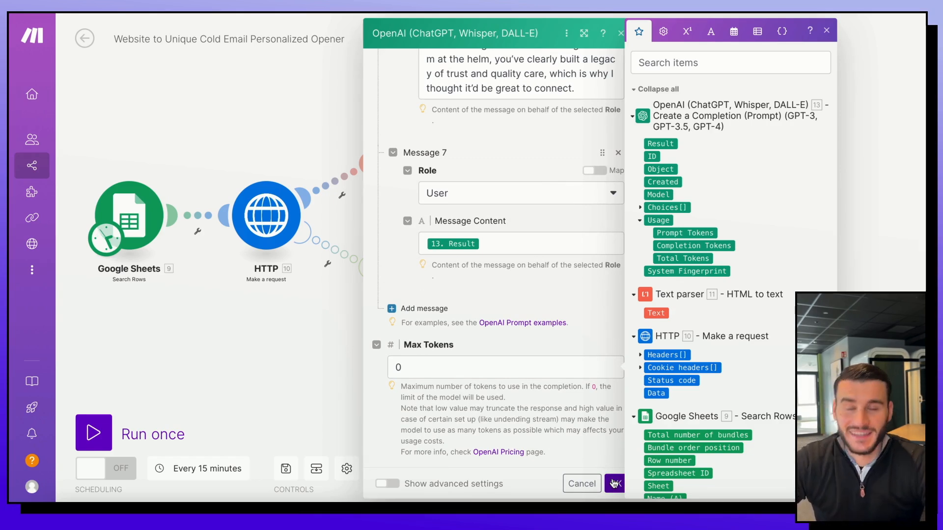
Step: Confirm the OpenAI module, auto-align and save the scenario, and add a following module
{"action": "left_click", "coordinate": [614, 483]}
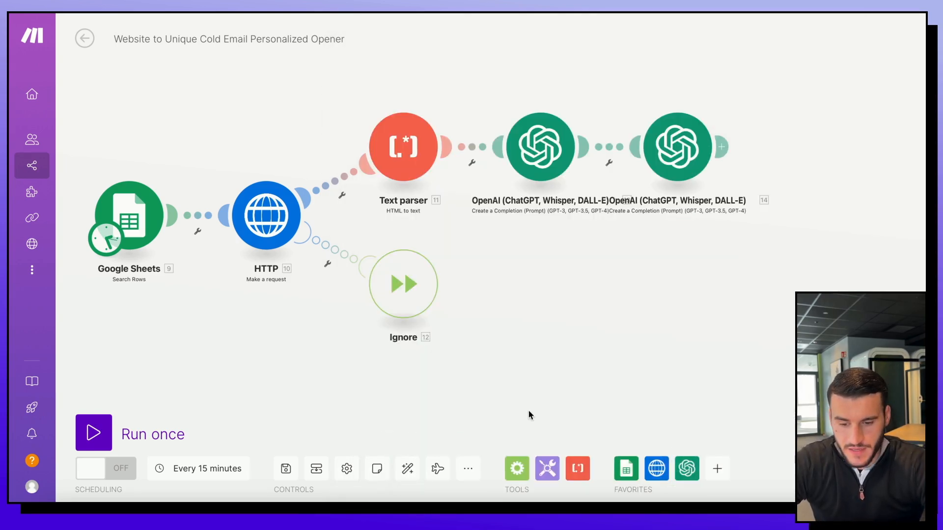
{"action": "left_click", "coordinate": [411, 464]}
{"action": "left_click_drag", "start_coordinate": [617, 364], "coordinate": [473, 347]}
{"action": "scroll", "coordinate": [474, 351], "scroll_direction": "down", "scroll_amount": 2}
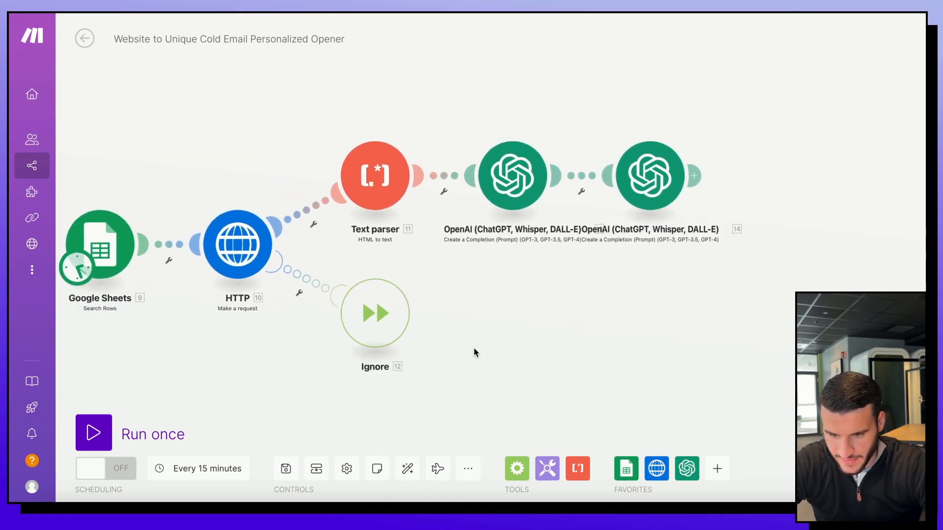
{"action": "left_click_drag", "start_coordinate": [588, 294], "coordinate": [393, 284]}
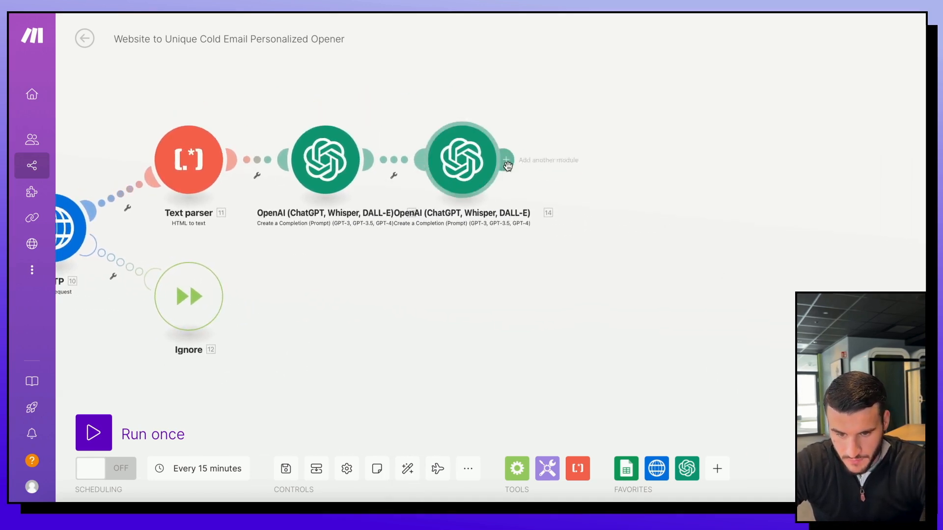
{"action": "left_click_drag", "start_coordinate": [401, 324], "coordinate": [606, 349]}
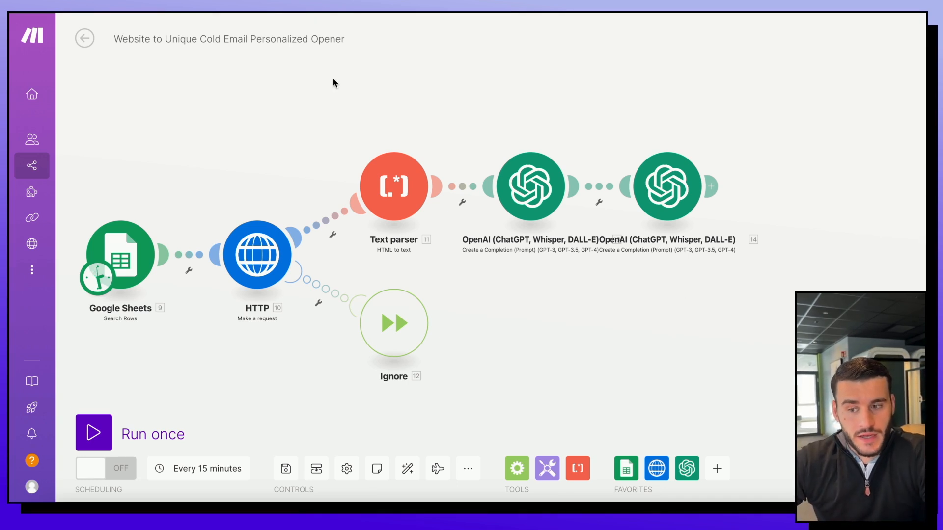
{"action": "left_click", "coordinate": [286, 468]}
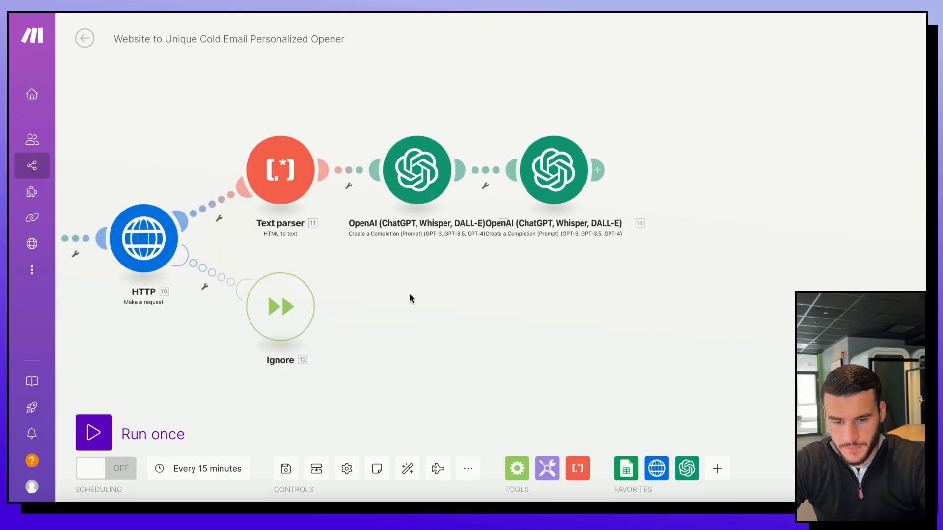
{"action": "left_click", "coordinate": [598, 177]}
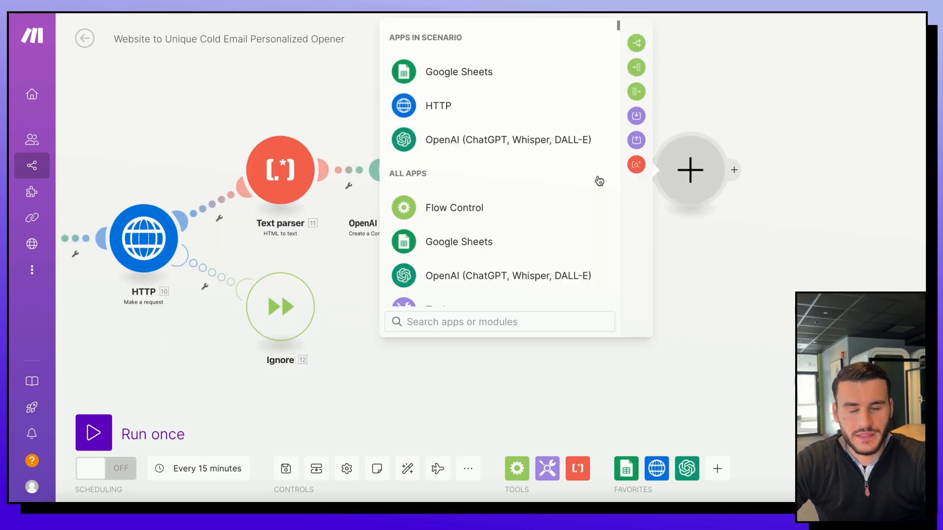
Step: Add a Google Sheets Update a Row module with spreadsheet details entered manually
{"action": "left_click", "coordinate": [449, 74]}
{"action": "scroll", "coordinate": [491, 221], "scroll_direction": "down", "scroll_amount": 3}
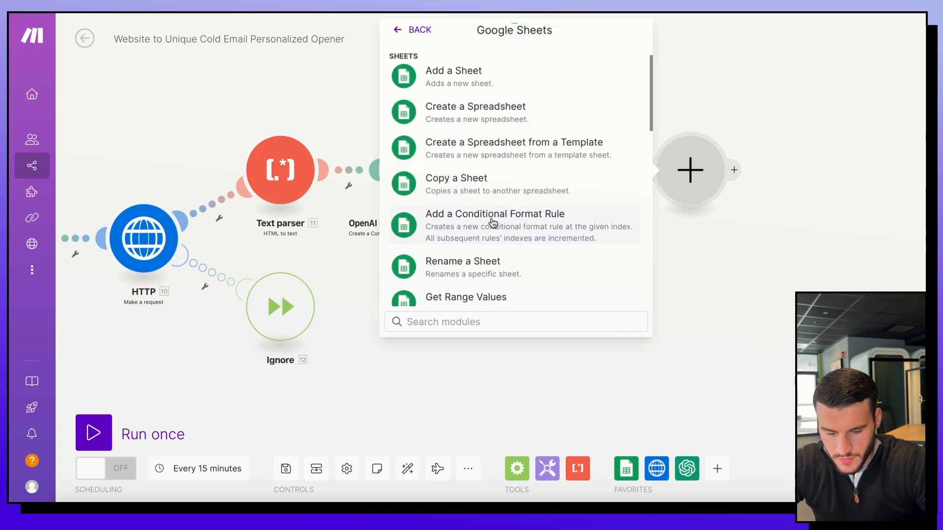
{"action": "type", "text": "updat"}
{"action": "left_click", "coordinate": [486, 133]}
{"action": "left_click", "coordinate": [519, 167]}
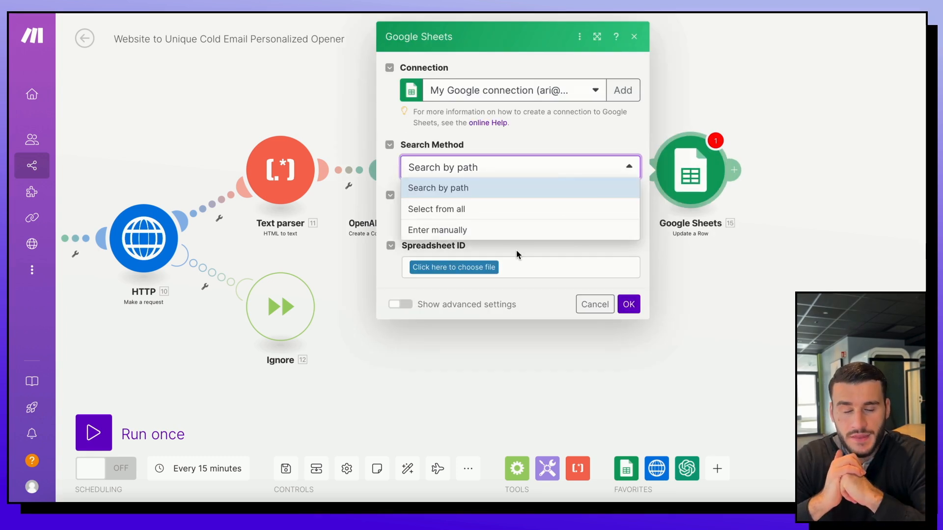
{"action": "left_click", "coordinate": [480, 229]}
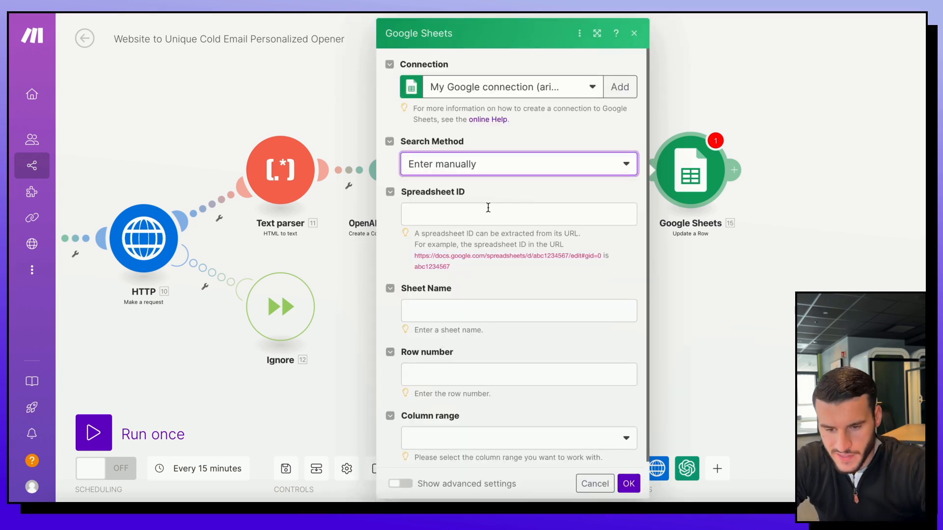
Step: Map Spreadsheet ID, Sheet Name and Row number from the Search Rows module
{"action": "left_click", "coordinate": [540, 214]}
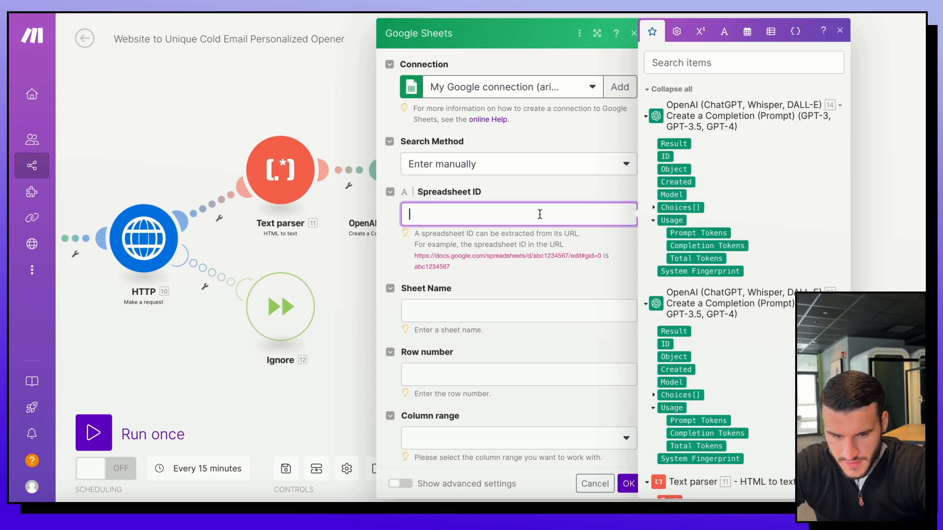
{"action": "scroll", "coordinate": [720, 308], "scroll_direction": "down", "scroll_amount": 1}
{"action": "scroll", "coordinate": [719, 308], "scroll_direction": "down", "scroll_amount": 6}
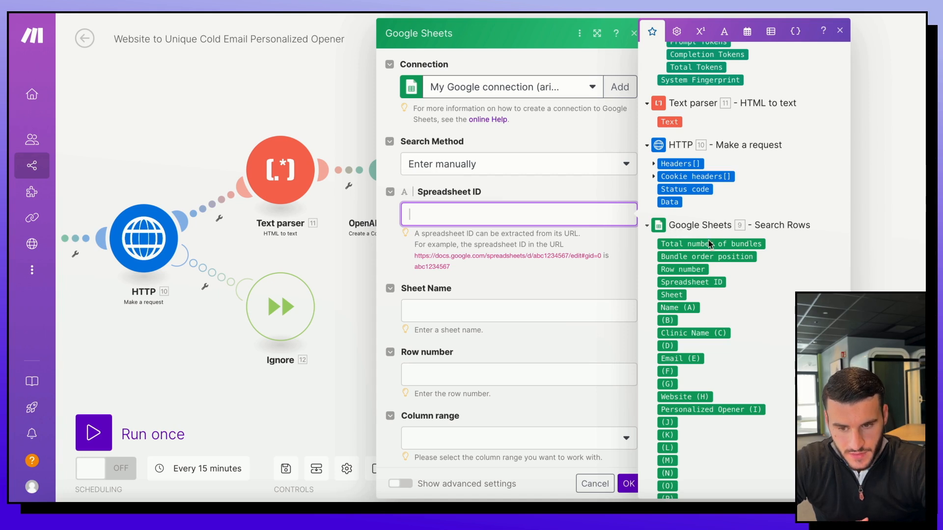
{"action": "left_click", "coordinate": [692, 283]}
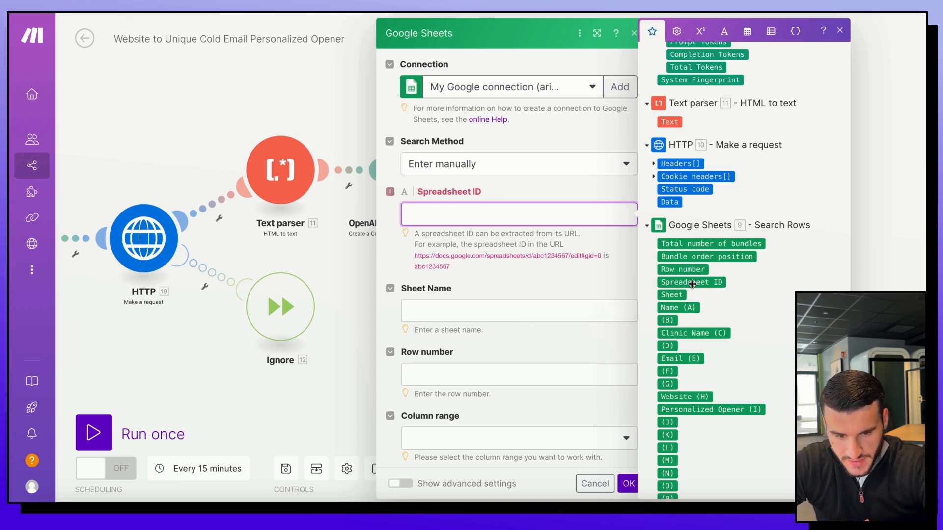
{"action": "left_click", "coordinate": [614, 300]}
{"action": "scroll", "coordinate": [680, 196], "scroll_direction": "down", "scroll_amount": 2}
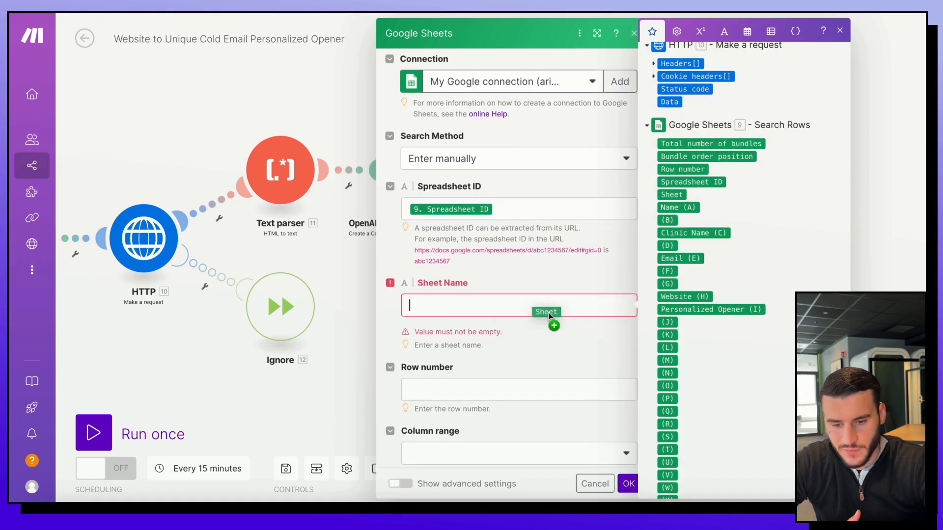
{"action": "left_click_drag", "start_coordinate": [470, 313], "coordinate": [468, 311]}
{"action": "left_click", "coordinate": [507, 370]}
{"action": "left_click_drag", "start_coordinate": [694, 170], "coordinate": [461, 370]}
Step: Set the column range to A-Z
{"action": "left_click", "coordinate": [496, 439]}
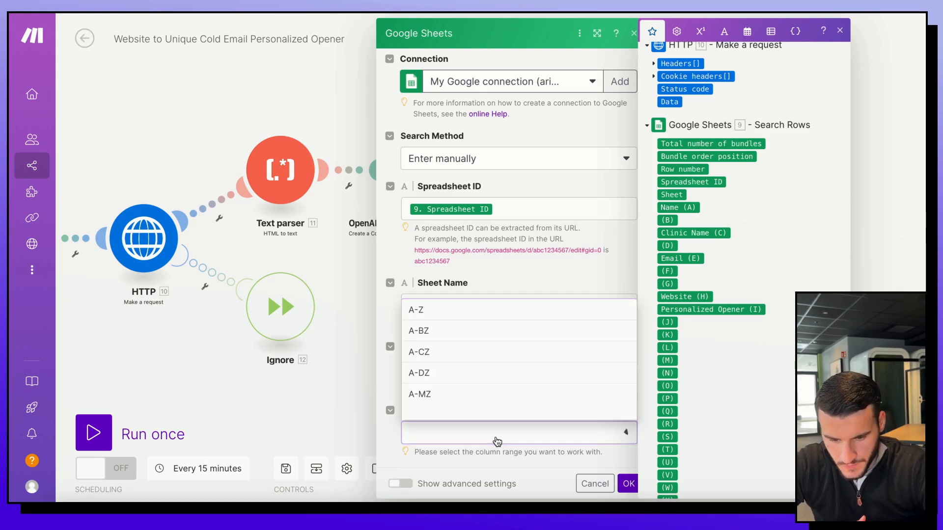
{"action": "left_click", "coordinate": [462, 310]}
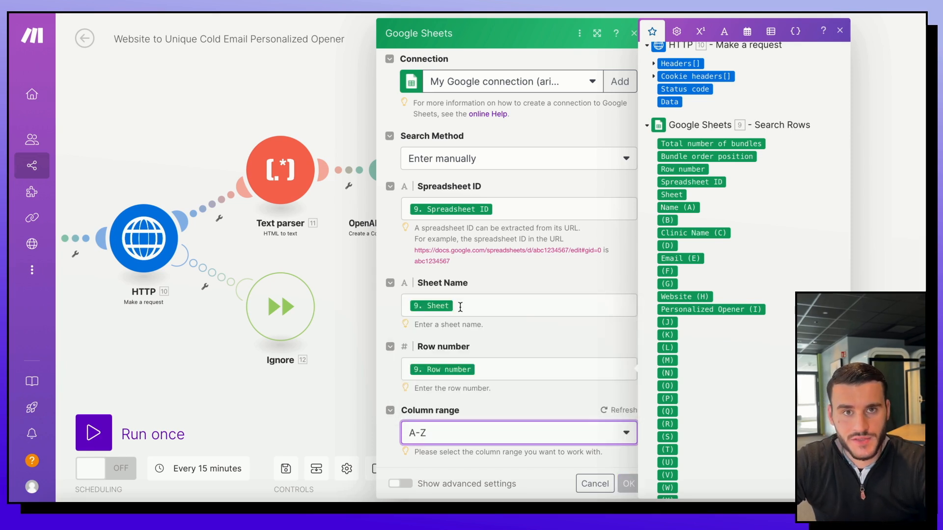
{"action": "scroll", "coordinate": [547, 421], "scroll_direction": "down", "scroll_amount": 6}
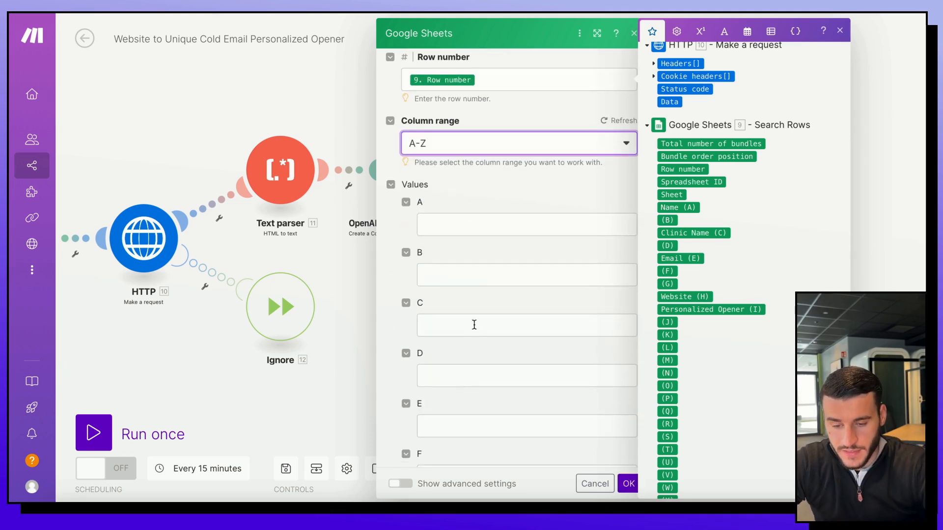
{"action": "left_click", "coordinate": [506, 228]}
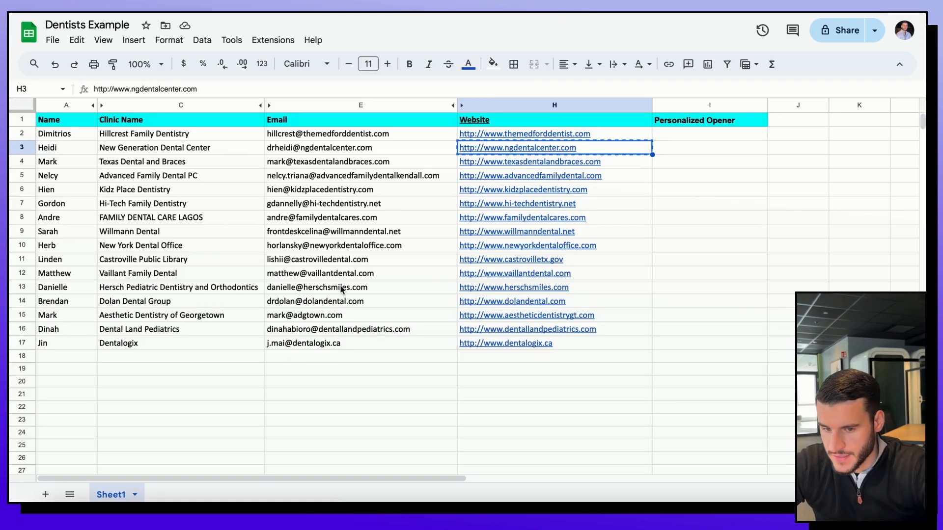
Step: Map the OpenAI Result into the Personalized Opener column I value
{"action": "left_click", "coordinate": [700, 144]}
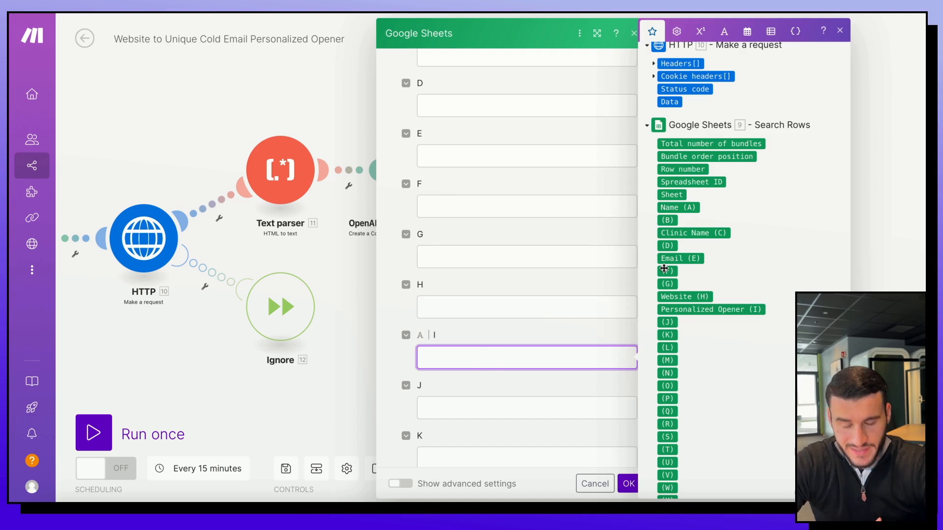
{"action": "mouse_move", "coordinate": [664, 269]}
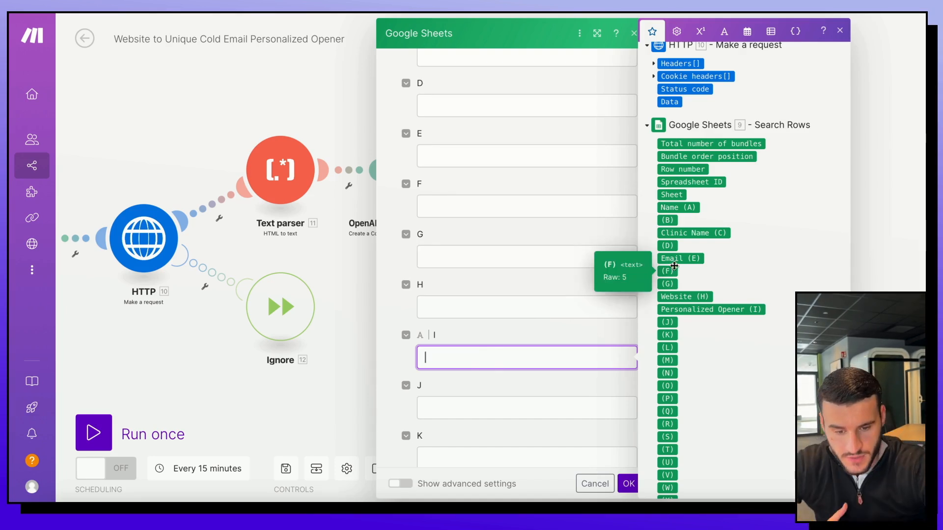
{"action": "scroll", "coordinate": [745, 263], "scroll_direction": "up", "scroll_amount": 7}
{"action": "scroll", "coordinate": [745, 258], "scroll_direction": "up", "scroll_amount": 3}
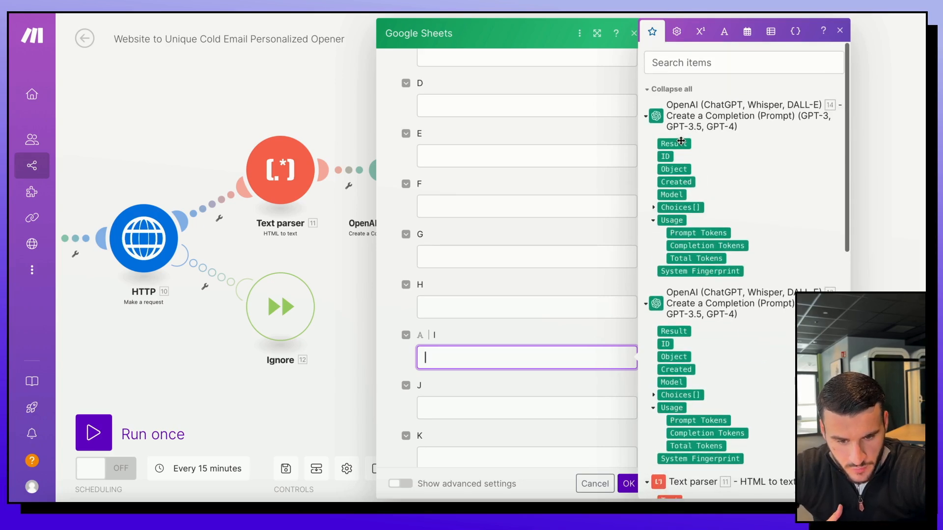
{"action": "left_click_drag", "start_coordinate": [674, 143], "coordinate": [471, 359]}
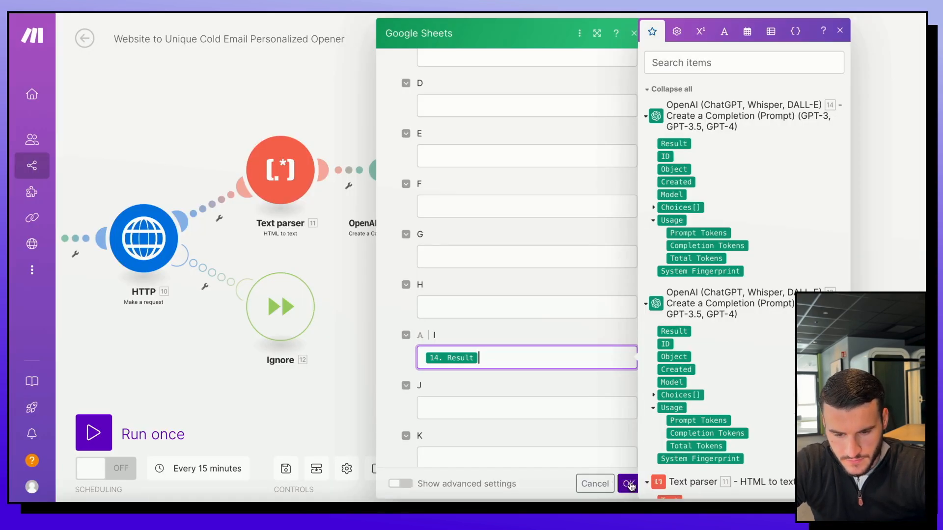
Step: Confirm the Update a Row settings and save the scenario
{"action": "left_click", "coordinate": [631, 483]}
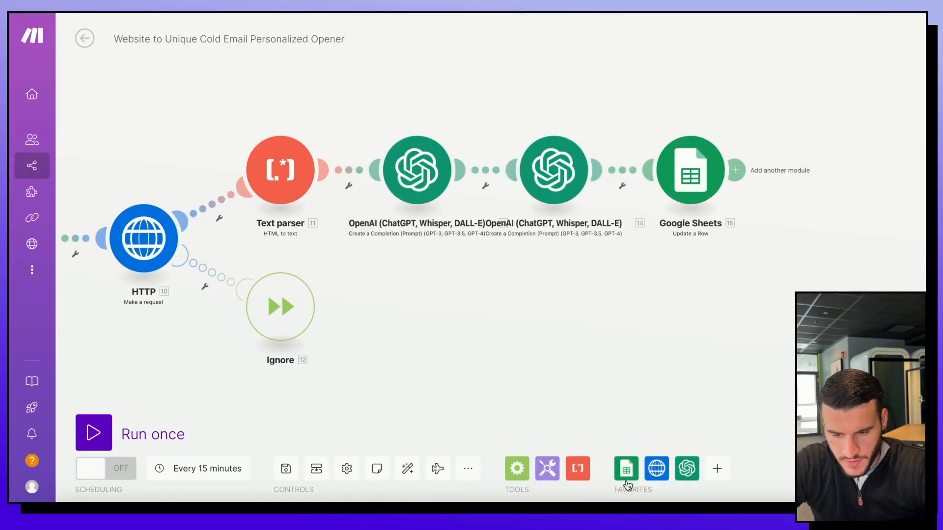
{"action": "left_click", "coordinate": [286, 469]}
{"action": "scroll", "coordinate": [550, 353], "scroll_direction": "down", "scroll_amount": 2}
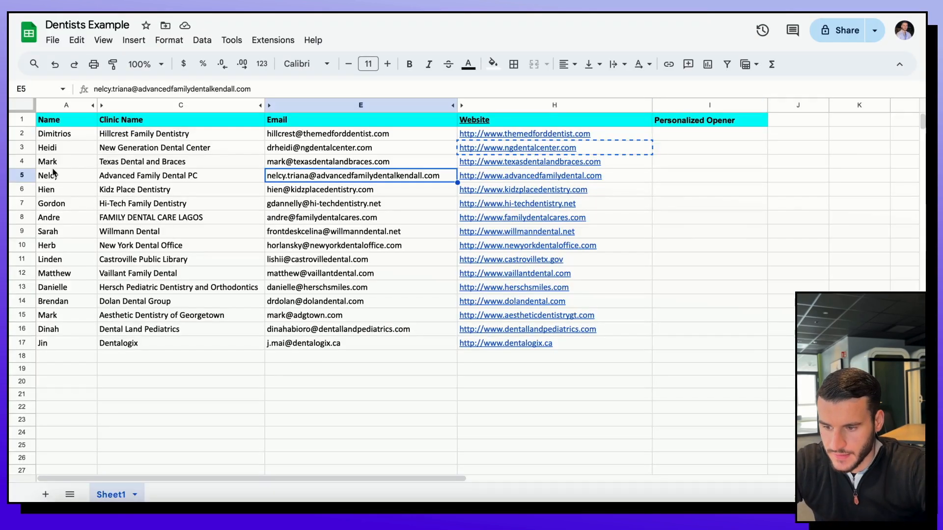
Step: Insert an empty row below row 4 of the dentist list
{"action": "left_click", "coordinate": [21, 162]}
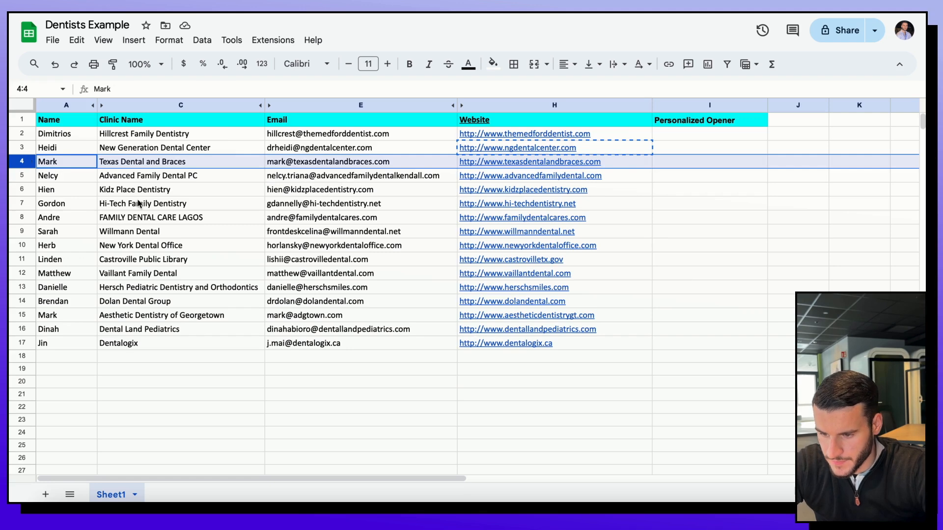
{"action": "right_click", "coordinate": [19, 162]}
{"action": "left_click", "coordinate": [93, 290]}
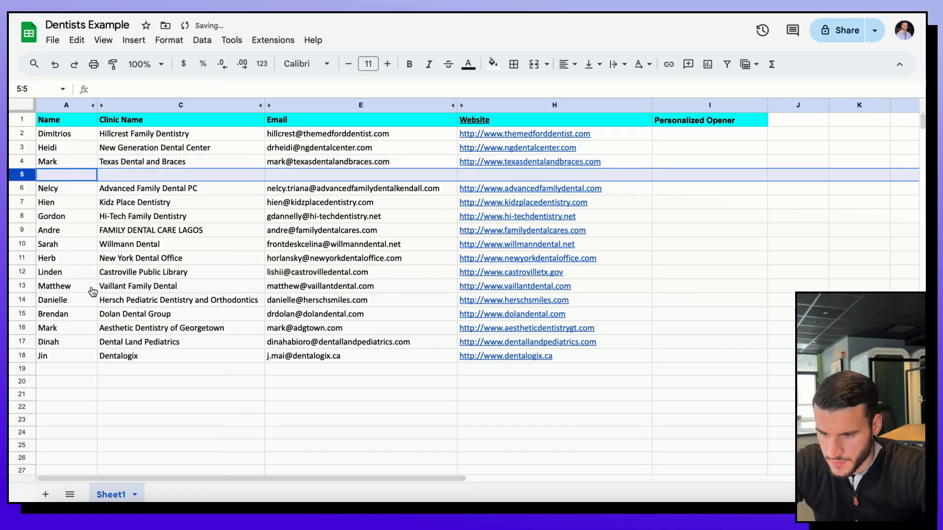
Step: Fill the new row 5 with a test contact name, clinic name and e-mail address
{"action": "type", "text": "He"}
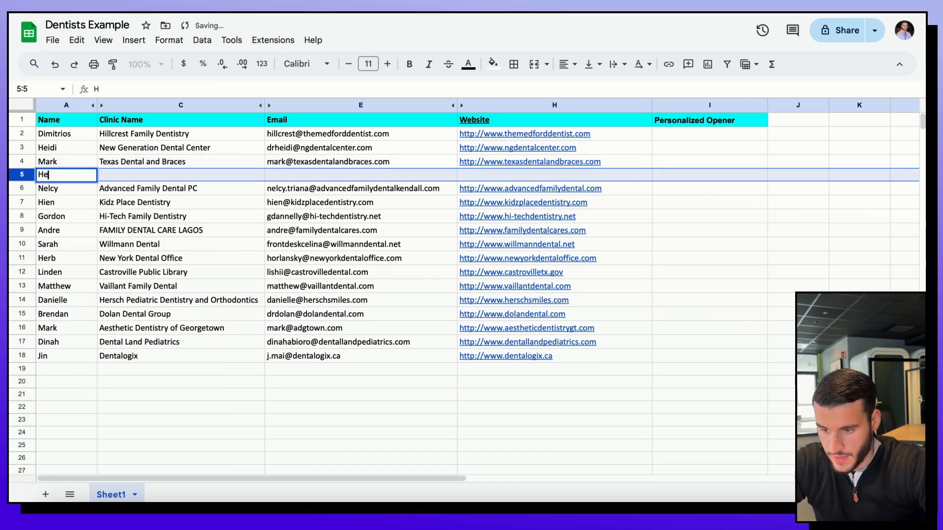
{"action": "type", "text": "nruy"}
{"action": "left_click", "coordinate": [175, 185]}
{"action": "left_click", "coordinate": [175, 178]}
{"action": "type", "text": "Dentist Henry"}
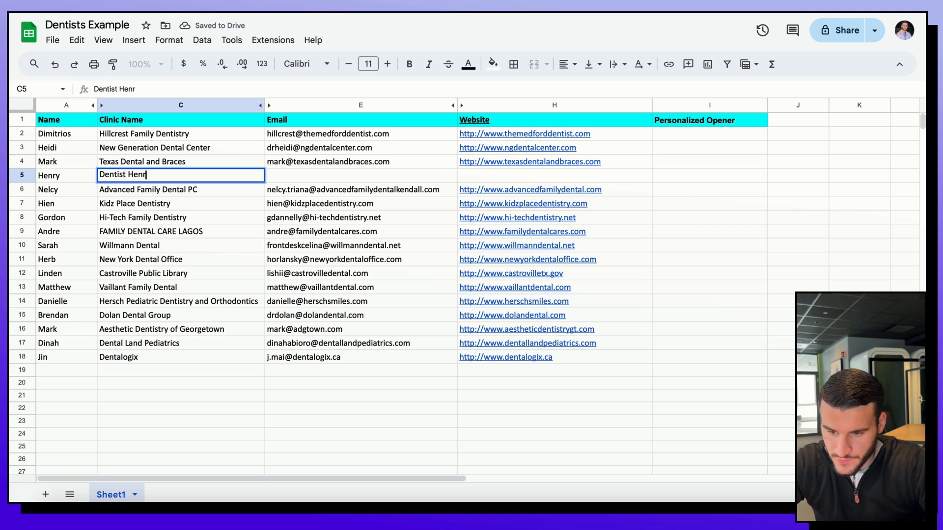
{"action": "key", "text": "Tab"}
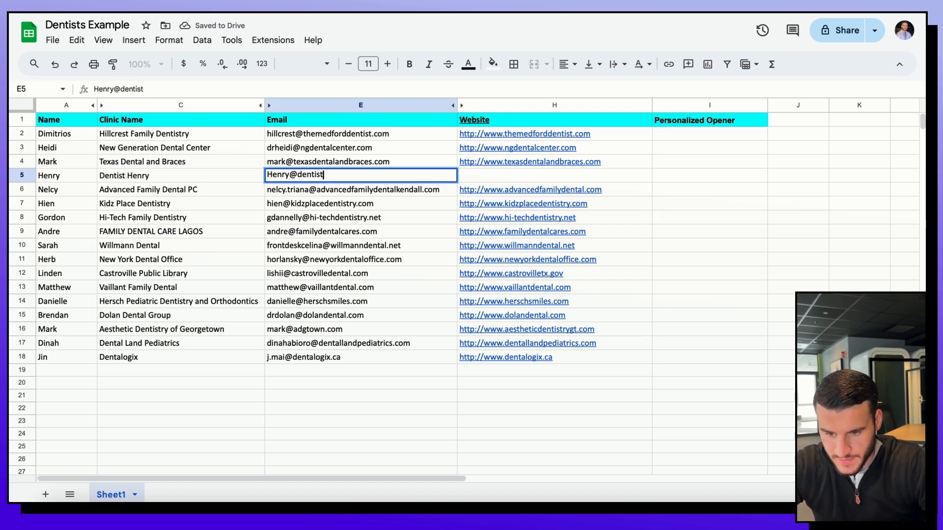
{"action": "key", "text": "Tab"}
{"action": "key", "text": "super+t"}
Step: Confirm dentisthenry.com loads no site in Safari, then paste the address into H5
{"action": "type", "text": "dentisthen"}
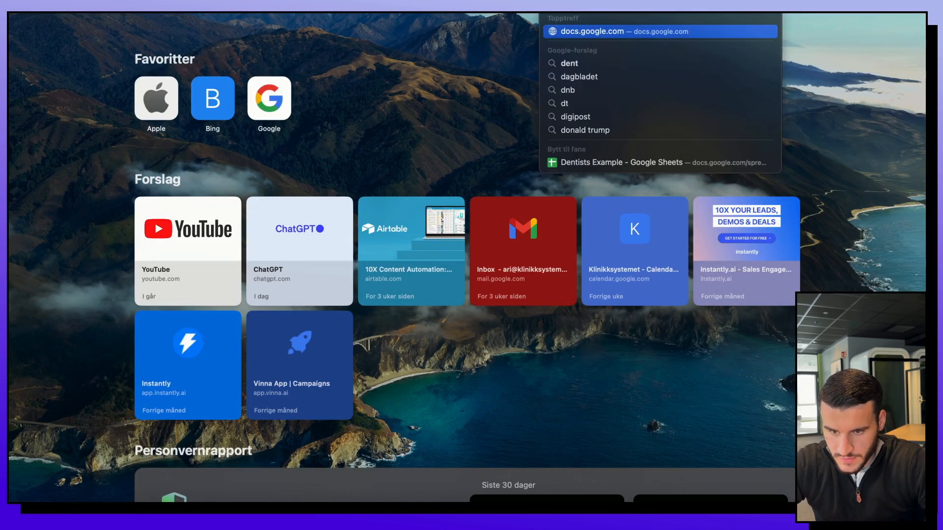
{"action": "type", "text": "ry.com"}
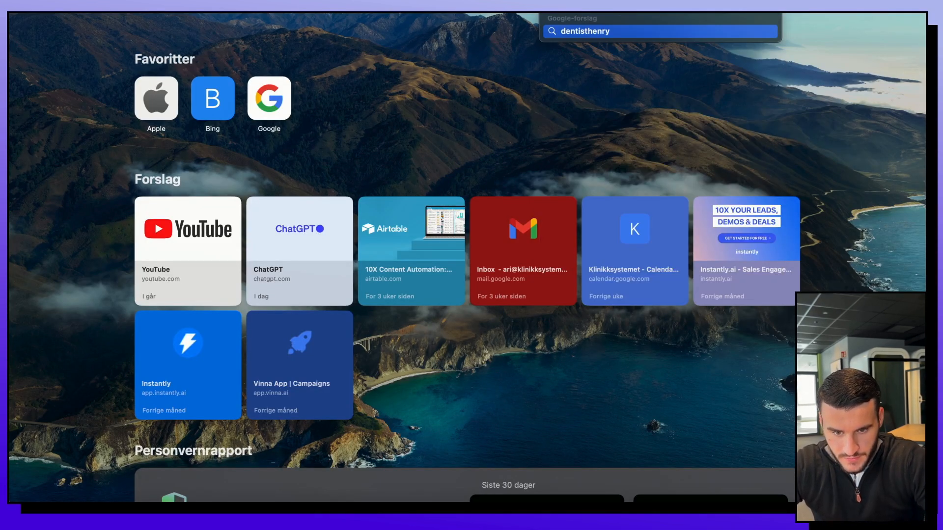
{"action": "key", "text": "Return"}
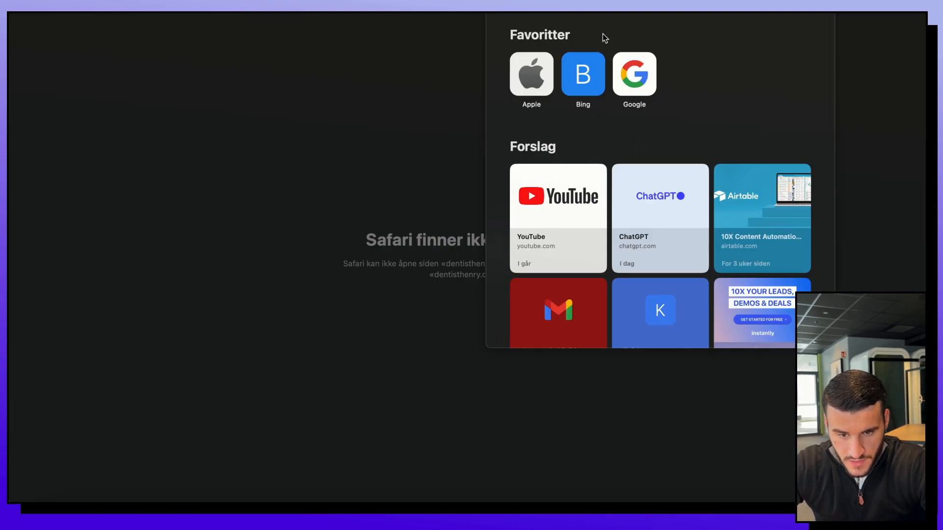
{"action": "left_click", "coordinate": [412, 152]}
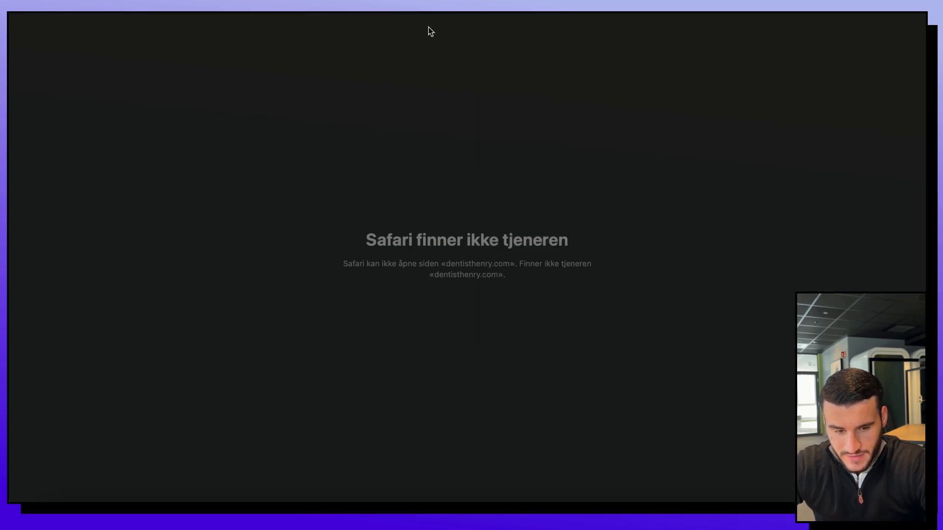
{"action": "key", "text": "super+w"}
{"action": "type", "text": "http://dentisthenry.com"}
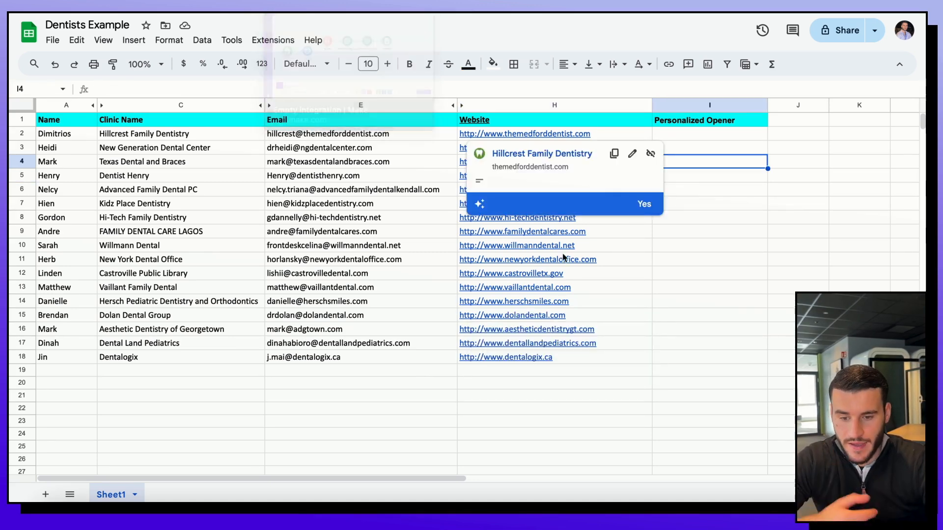
Step: Fill test row 5, columns A through I, with bright green
{"action": "left_click", "coordinate": [687, 233]}
{"action": "left_click", "coordinate": [61, 176]}
{"action": "left_click_drag", "start_coordinate": [61, 177], "coordinate": [675, 179]}
{"action": "left_click", "coordinate": [493, 64]}
{"action": "left_click", "coordinate": [566, 121]}
{"action": "left_click", "coordinate": [554, 370]}
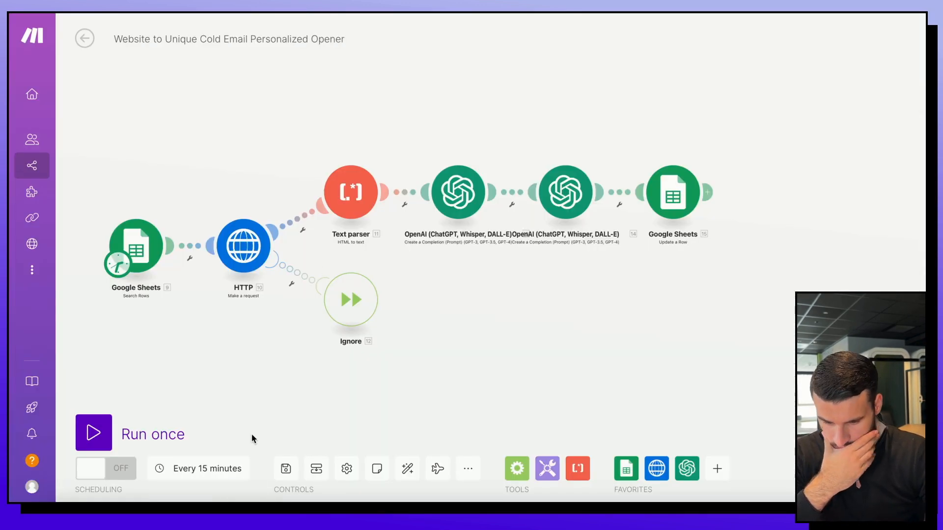
Step: Save and run the scenario once, then view the Dentists Example sheet
{"action": "left_click", "coordinate": [288, 467]}
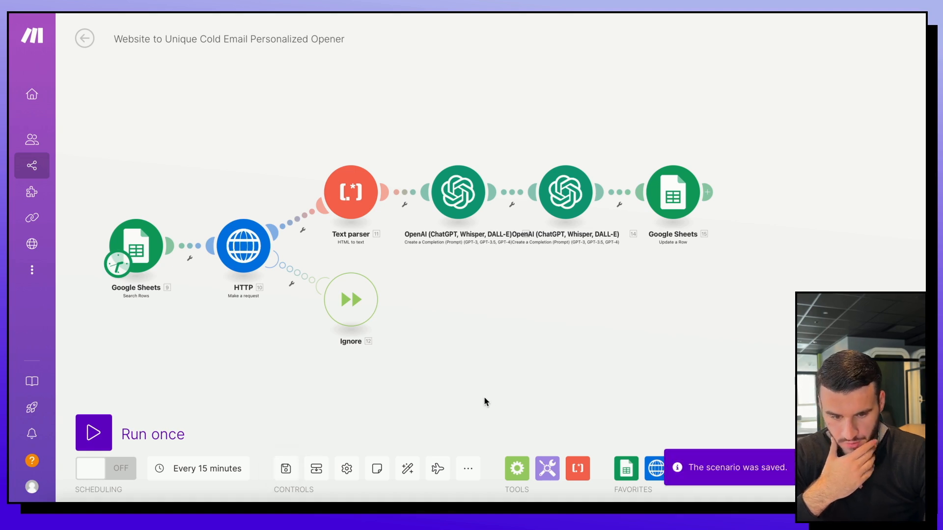
{"action": "left_click", "coordinate": [94, 432]}
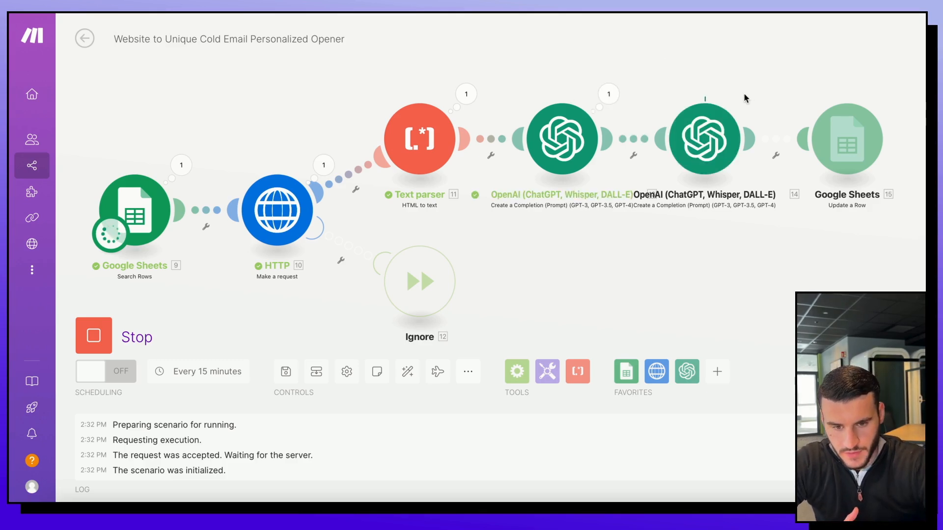
{"action": "left_click", "coordinate": [626, 13]}
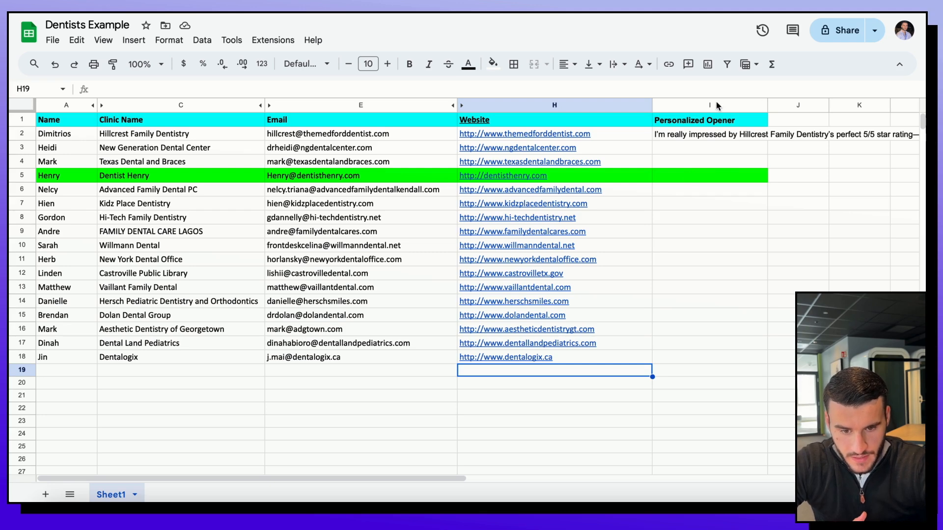
Step: Turn on text wrapping for the Personalized Opener column I
{"action": "left_click", "coordinate": [702, 105]}
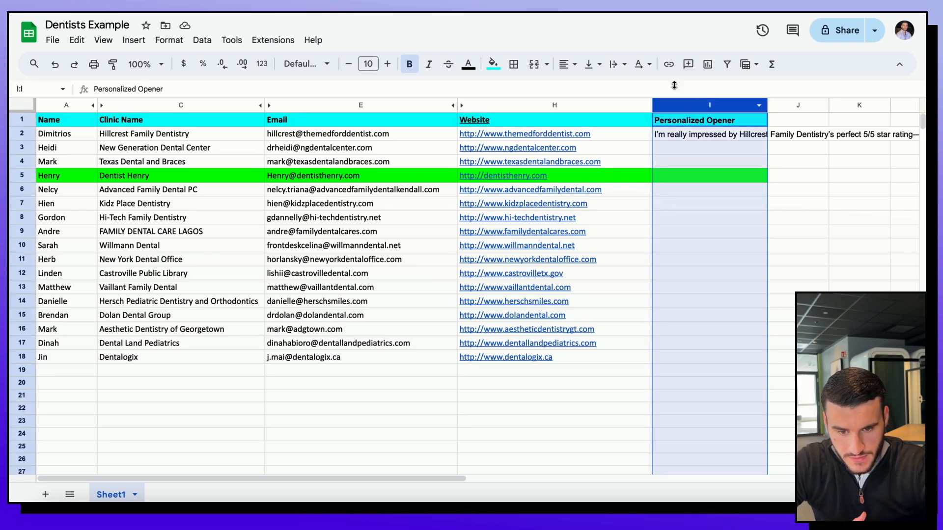
{"action": "left_click", "coordinate": [616, 65]}
{"action": "left_click", "coordinate": [628, 86]}
{"action": "left_click", "coordinate": [686, 206]}
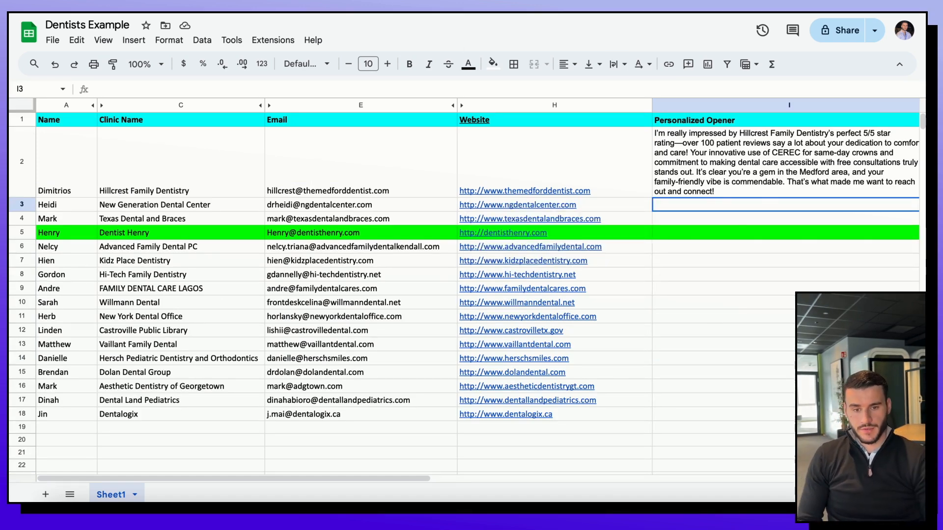
{"action": "key", "text": "ctrl+v"}
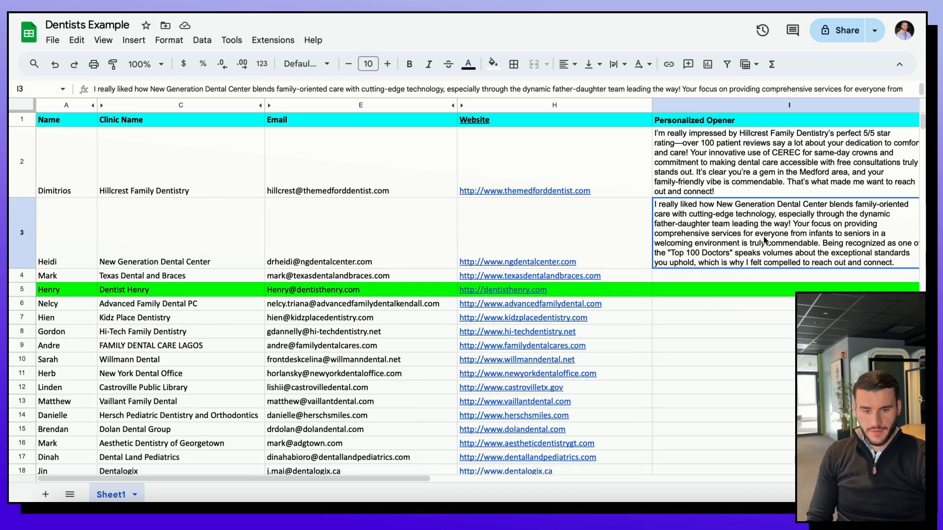
Step: Read the new openers for Texas Dental and Braces and Advanced Family Dental
{"action": "scroll", "coordinate": [659, 311], "scroll_direction": "down", "scroll_amount": 3}
{"action": "scroll", "coordinate": [659, 311], "scroll_direction": "right", "scroll_amount": 2}
{"action": "scroll", "coordinate": [659, 311], "scroll_direction": "up", "scroll_amount": 3}
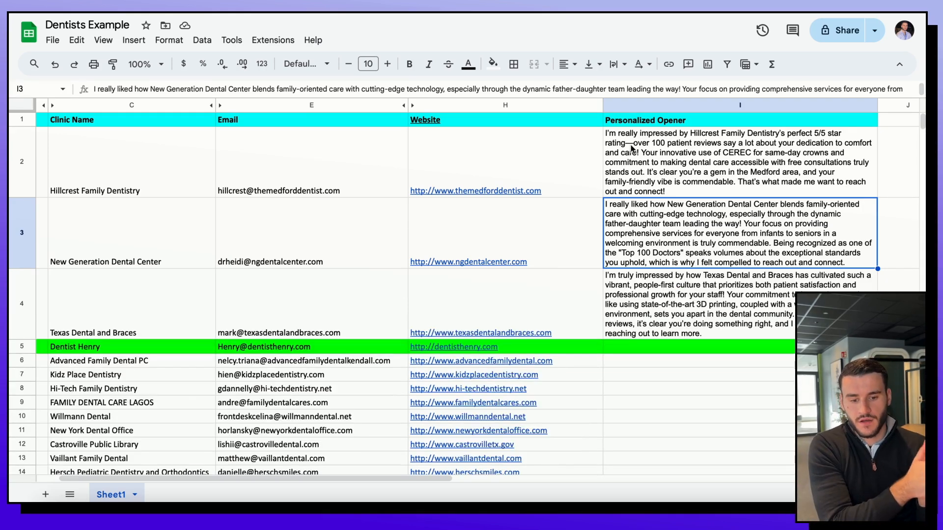
{"action": "scroll", "coordinate": [721, 312], "scroll_direction": "down", "scroll_amount": 3}
{"action": "scroll", "coordinate": [721, 312], "scroll_direction": "left", "scroll_amount": 2}
{"action": "scroll", "coordinate": [644, 202], "scroll_direction": "right", "scroll_amount": 3}
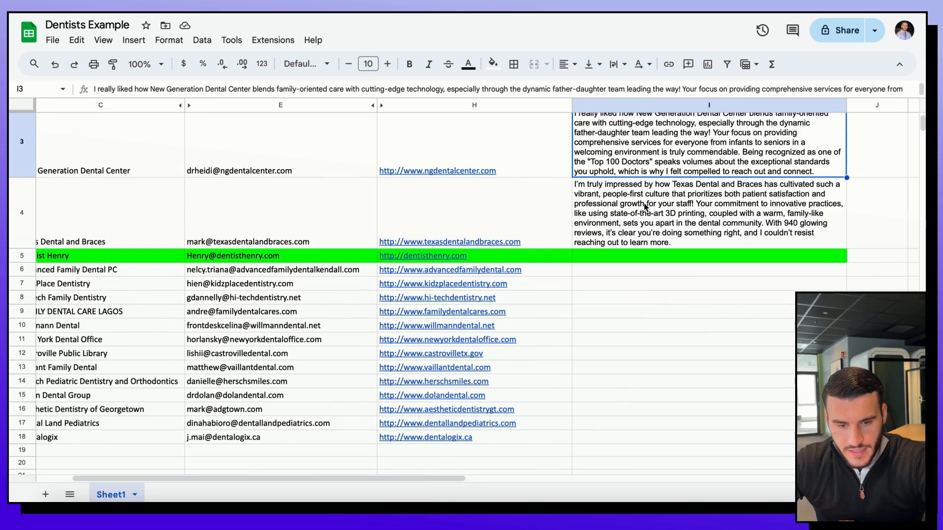
{"action": "scroll", "coordinate": [643, 215], "scroll_direction": "up", "scroll_amount": 1}
{"action": "scroll", "coordinate": [642, 215], "scroll_direction": "right", "scroll_amount": 2}
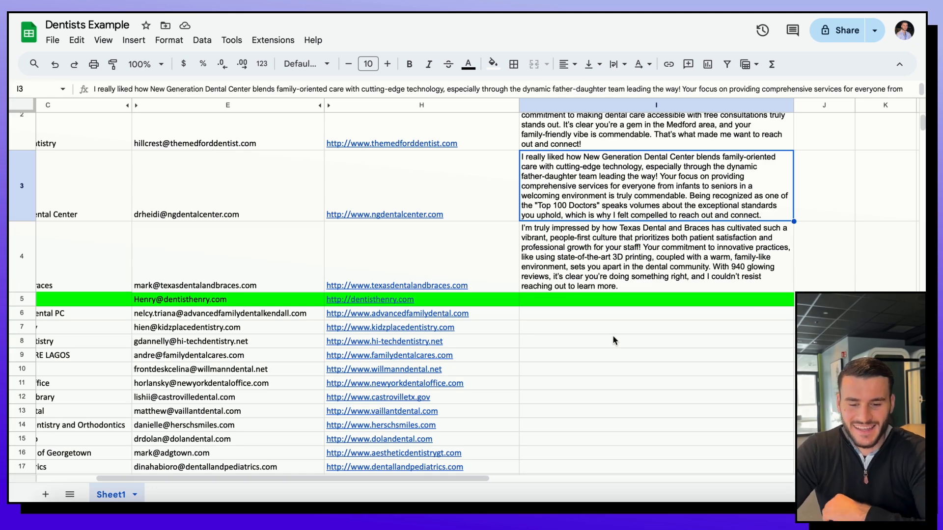
{"action": "left_click", "coordinate": [614, 269]}
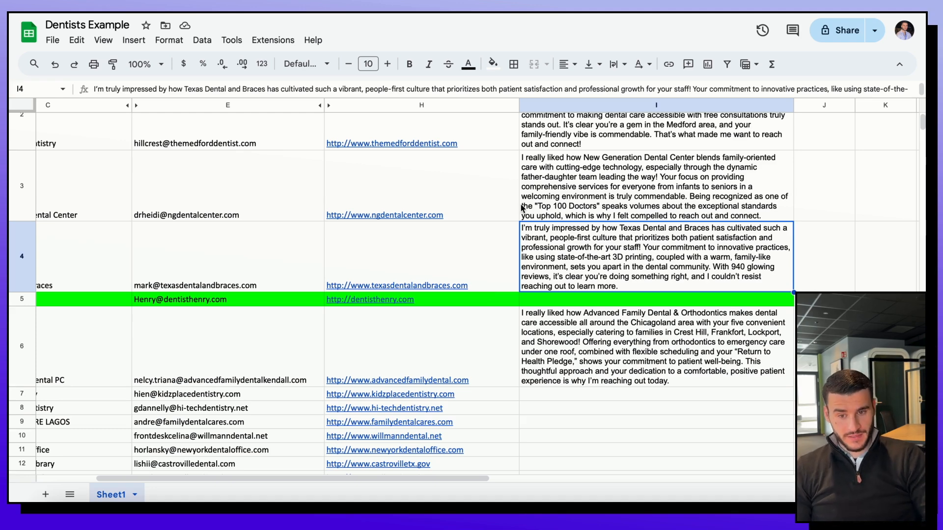
{"action": "left_click", "coordinate": [600, 369]}
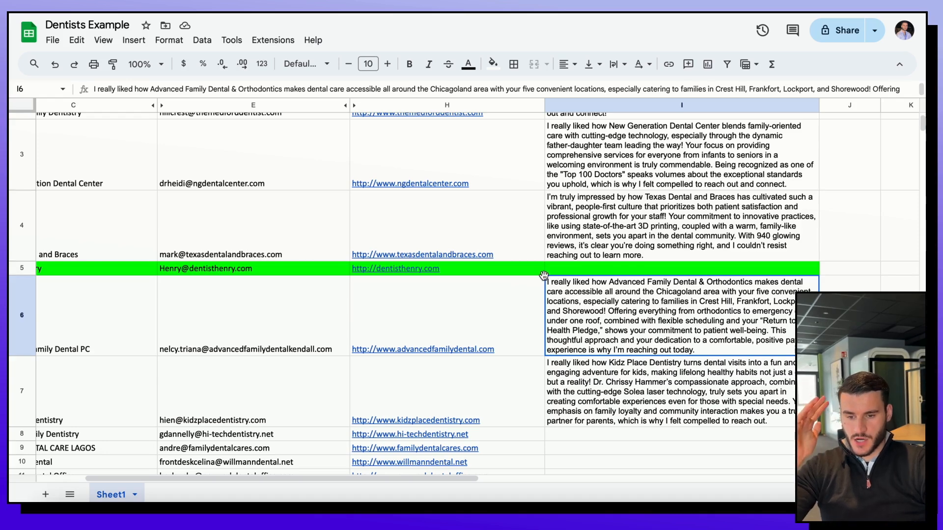
{"action": "mouse_move", "coordinate": [394, 270]}
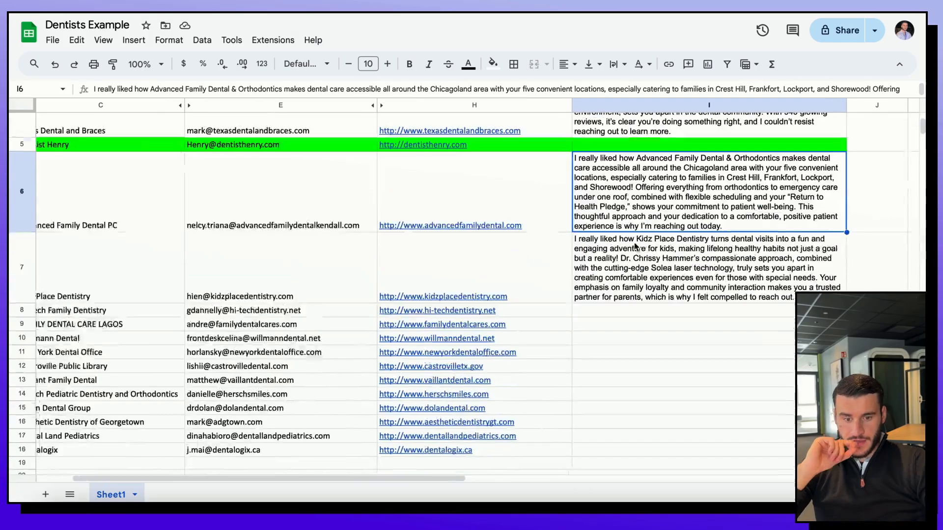
Step: Scroll through column I of Dentists Example to review the generated dentist openers
{"action": "scroll", "coordinate": [635, 247], "scroll_direction": "right", "scroll_amount": 3}
{"action": "scroll", "coordinate": [635, 246], "scroll_direction": "up", "scroll_amount": 5}
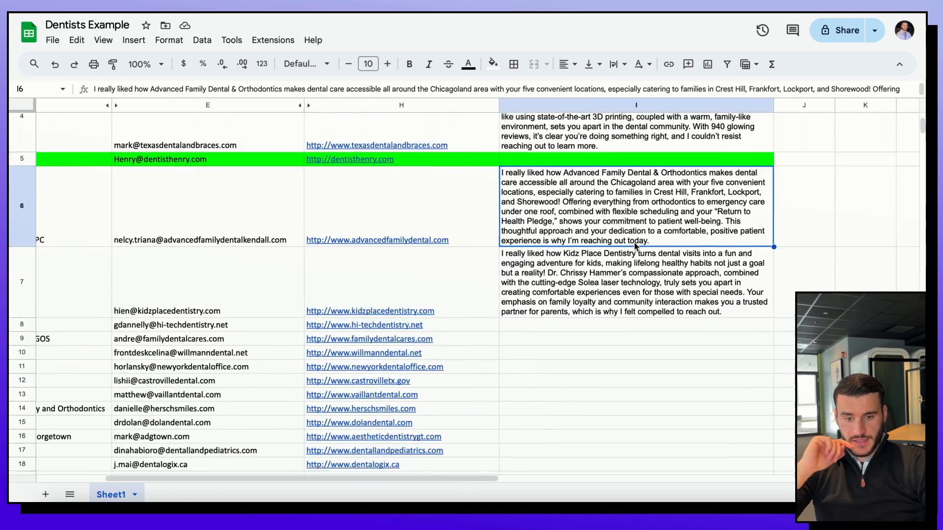
{"action": "scroll", "coordinate": [635, 245], "scroll_direction": "down", "scroll_amount": 3}
{"action": "scroll", "coordinate": [635, 246], "scroll_direction": "up", "scroll_amount": 1}
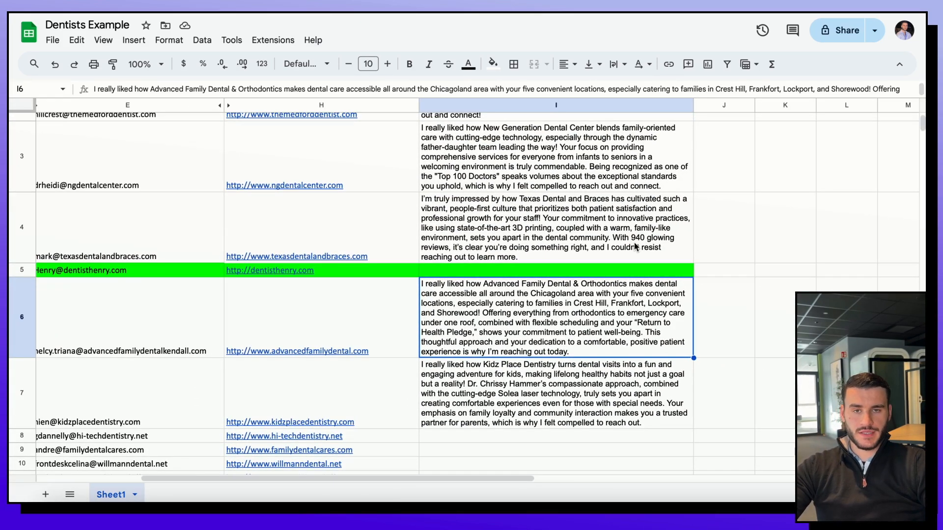
{"action": "scroll", "coordinate": [635, 247], "scroll_direction": "up", "scroll_amount": 1}
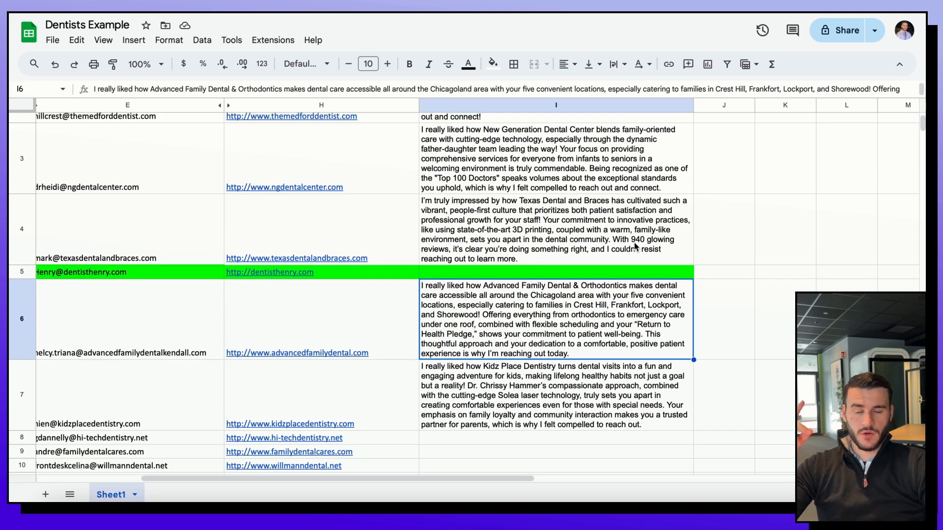
{"action": "scroll", "coordinate": [635, 247], "scroll_direction": "up", "scroll_amount": 3}
{"action": "scroll", "coordinate": [634, 243], "scroll_direction": "down", "scroll_amount": 2}
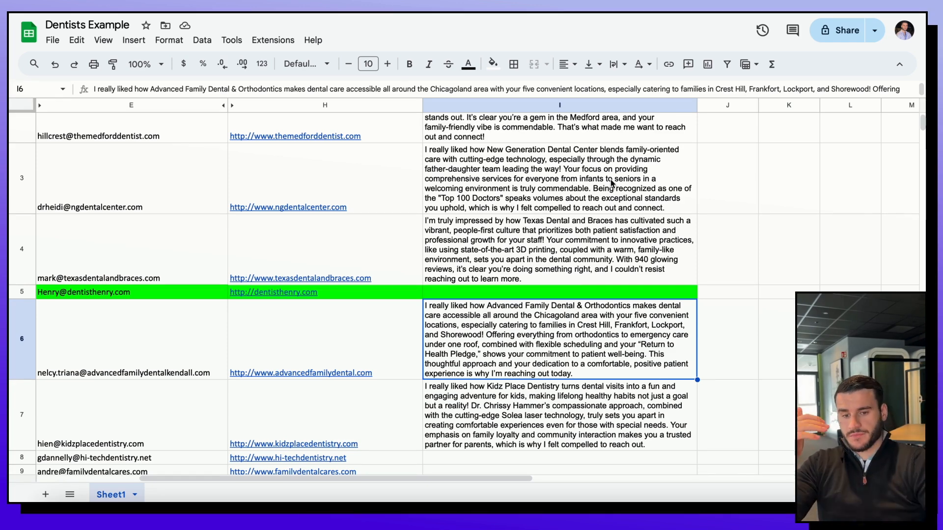
{"action": "scroll", "coordinate": [506, 333], "scroll_direction": "up", "scroll_amount": 2}
{"action": "scroll", "coordinate": [505, 333], "scroll_direction": "left", "scroll_amount": 3}
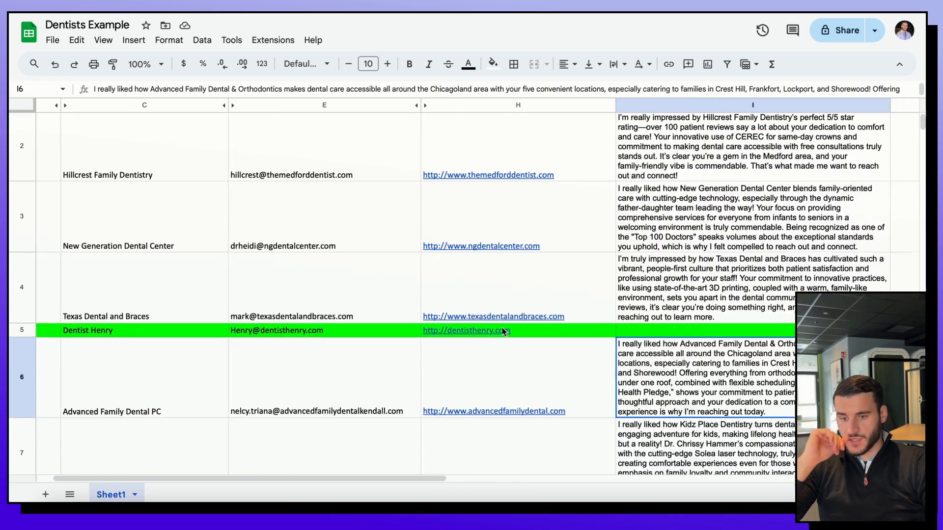
{"action": "scroll", "coordinate": [503, 332], "scroll_direction": "right", "scroll_amount": 2}
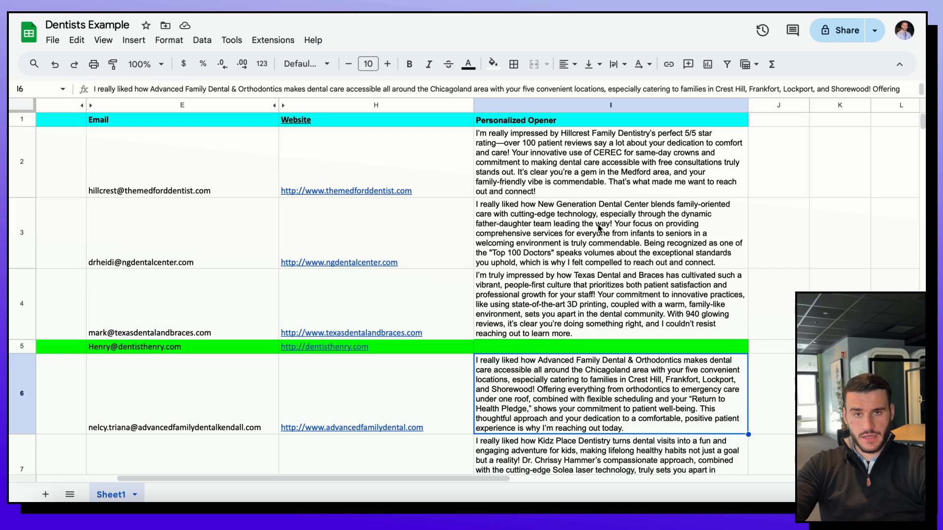
{"action": "scroll", "coordinate": [599, 228], "scroll_direction": "down", "scroll_amount": 5}
{"action": "scroll", "coordinate": [599, 228], "scroll_direction": "right", "scroll_amount": 1}
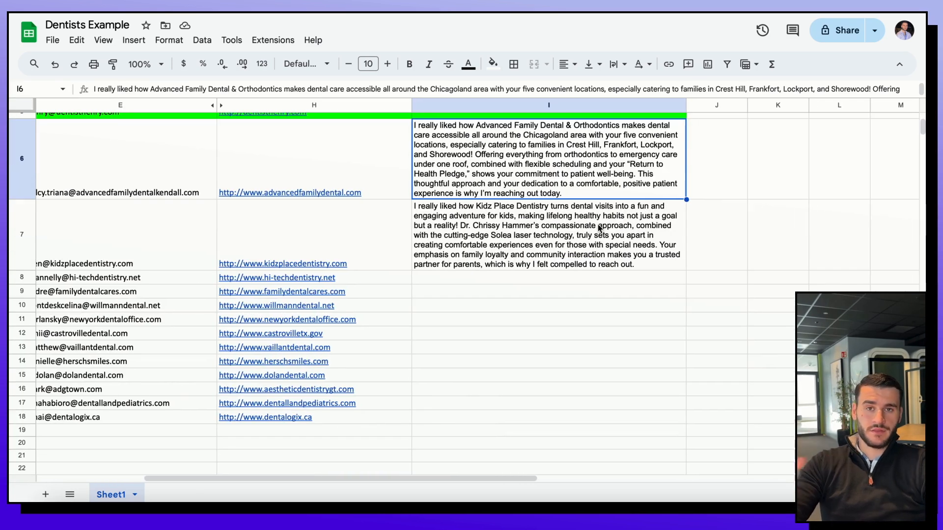
{"action": "scroll", "coordinate": [599, 228], "scroll_direction": "up", "scroll_amount": 2}
{"action": "scroll", "coordinate": [599, 227], "scroll_direction": "right", "scroll_amount": 1}
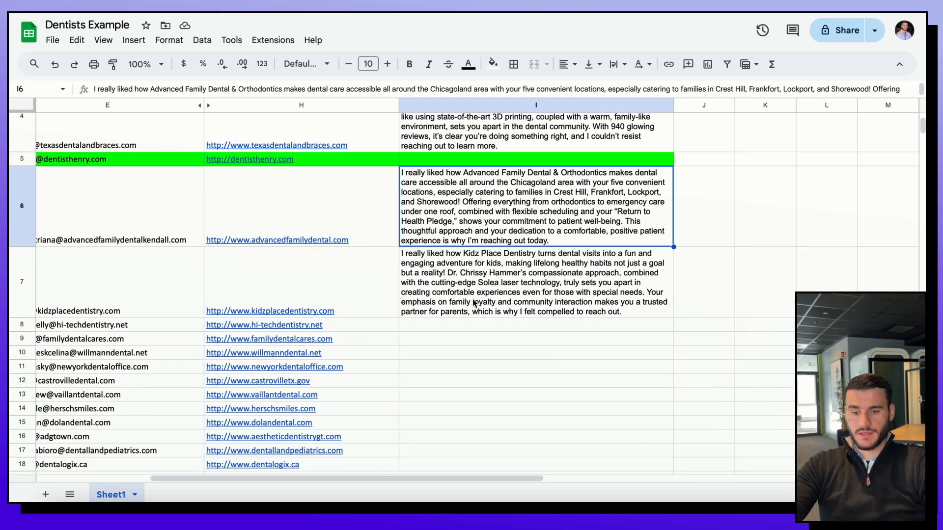
Step: Check whether row 8 has an opener, then view the Filtered_Leads_with_Email sheet
{"action": "left_click", "coordinate": [445, 328]}
{"action": "scroll", "coordinate": [445, 328], "scroll_direction": "up", "scroll_amount": 5}
{"action": "scroll", "coordinate": [445, 328], "scroll_direction": "left", "scroll_amount": 1}
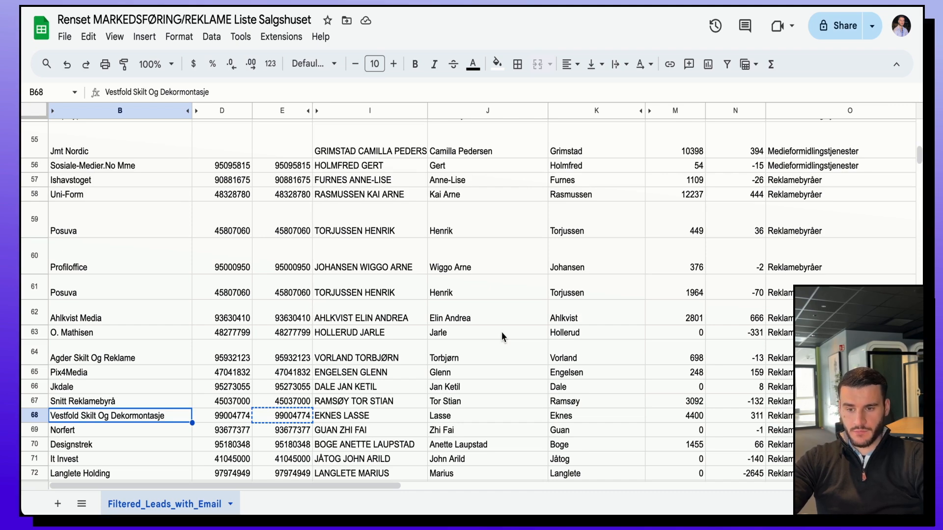
Step: Scroll through the Norwegian openers in column R of Filtered_Leads_with_Email
{"action": "scroll", "coordinate": [501, 332], "scroll_direction": "up", "scroll_amount": 15}
{"action": "scroll", "coordinate": [500, 332], "scroll_direction": "right", "scroll_amount": 10}
{"action": "scroll", "coordinate": [502, 336], "scroll_direction": "right", "scroll_amount": 5}
{"action": "scroll", "coordinate": [502, 336], "scroll_direction": "right", "scroll_amount": 2}
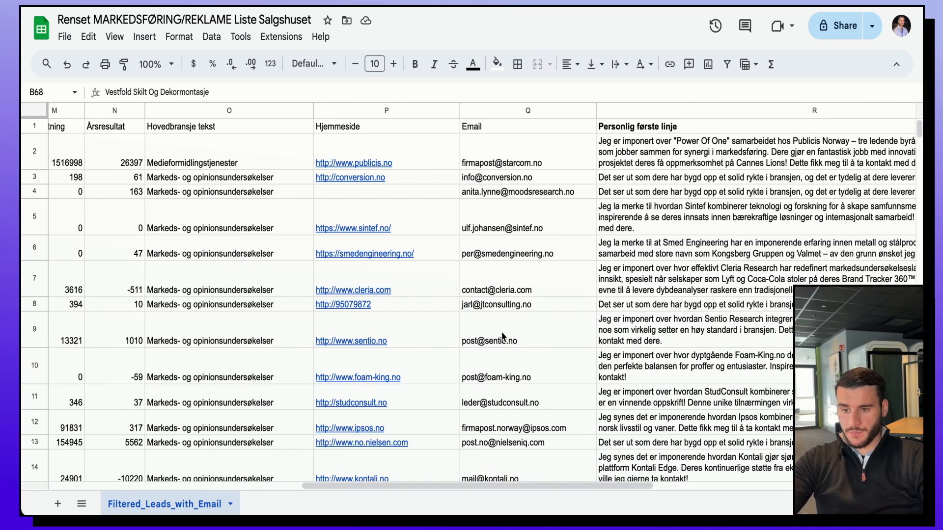
{"action": "scroll", "coordinate": [502, 336], "scroll_direction": "right", "scroll_amount": 5}
{"action": "scroll", "coordinate": [501, 337], "scroll_direction": "down", "scroll_amount": 10}
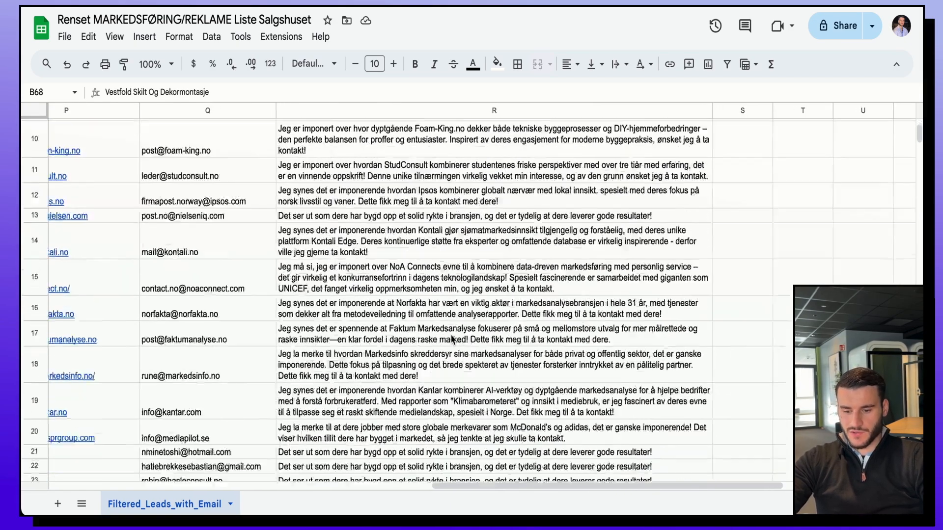
{"action": "scroll", "coordinate": [453, 339], "scroll_direction": "down", "scroll_amount": 4}
{"action": "scroll", "coordinate": [453, 339], "scroll_direction": "left", "scroll_amount": 1}
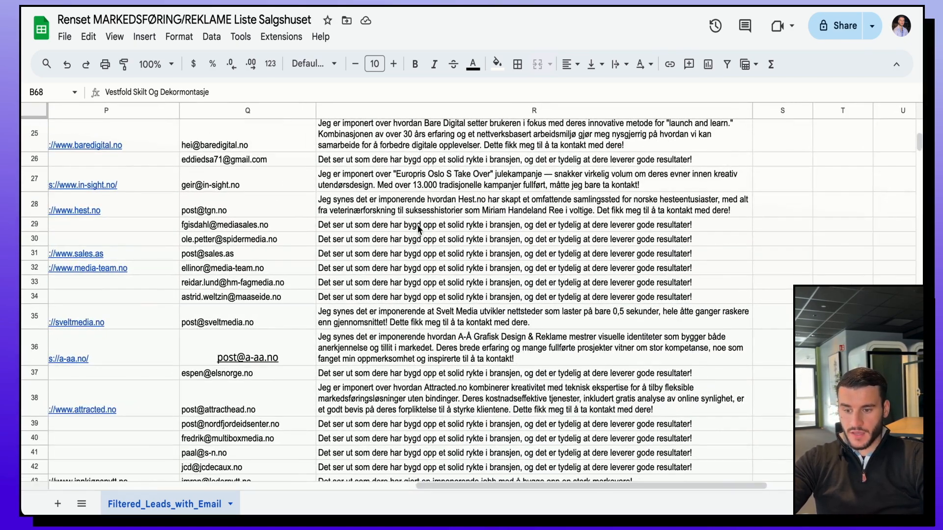
{"action": "scroll", "coordinate": [231, 256], "scroll_direction": "left", "scroll_amount": 2}
{"action": "scroll", "coordinate": [231, 255], "scroll_direction": "up", "scroll_amount": 1}
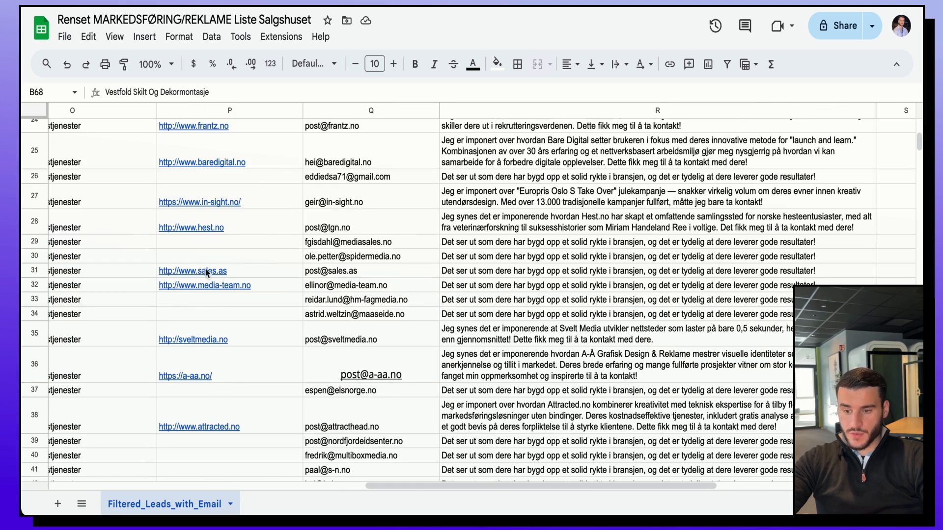
{"action": "scroll", "coordinate": [501, 294], "scroll_direction": "right", "scroll_amount": 2}
{"action": "scroll", "coordinate": [501, 294], "scroll_direction": "down", "scroll_amount": 1}
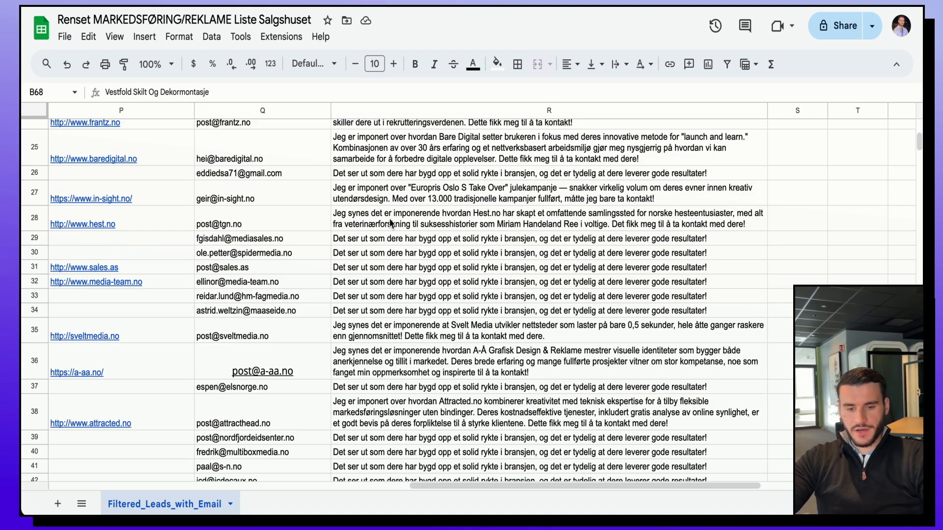
{"action": "scroll", "coordinate": [391, 223], "scroll_direction": "down", "scroll_amount": 10}
{"action": "scroll", "coordinate": [463, 347], "scroll_direction": "left", "scroll_amount": 1}
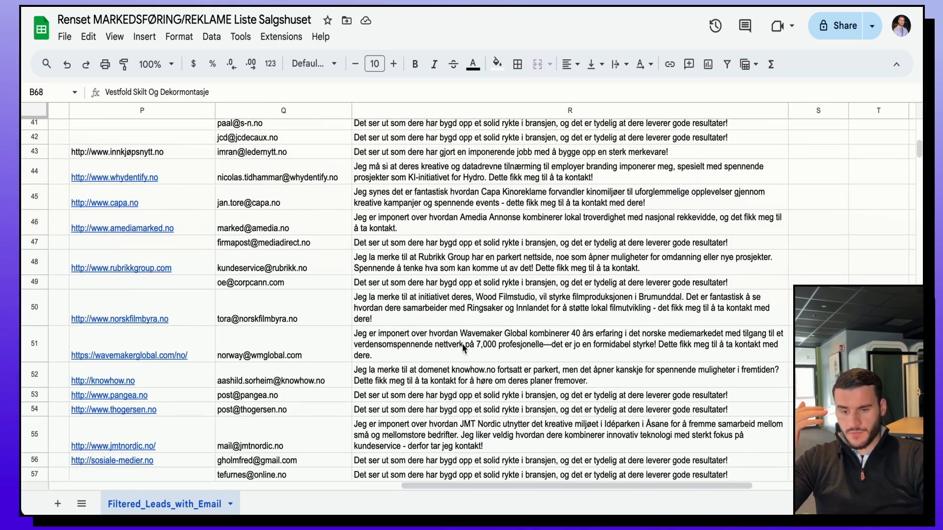
Step: Read the Capa Kinoreklame opener in R45, then view the campaign dashboard results
{"action": "left_click", "coordinate": [419, 205]}
{"action": "scroll", "coordinate": [419, 205], "scroll_direction": "down", "scroll_amount": 5}
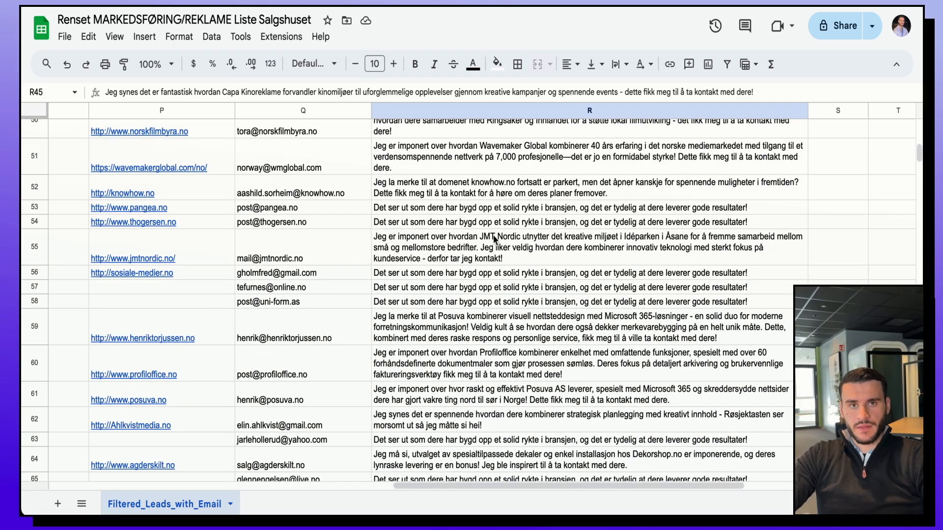
{"action": "scroll", "coordinate": [560, 354], "scroll_direction": "down", "scroll_amount": 20}
{"action": "scroll", "coordinate": [560, 352], "scroll_direction": "down", "scroll_amount": 20}
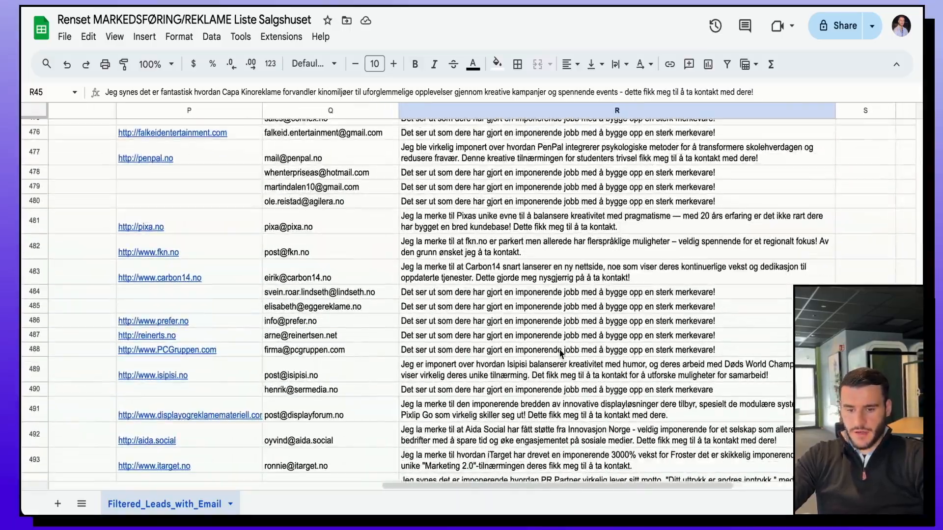
{"action": "scroll", "coordinate": [560, 352], "scroll_direction": "down", "scroll_amount": 15}
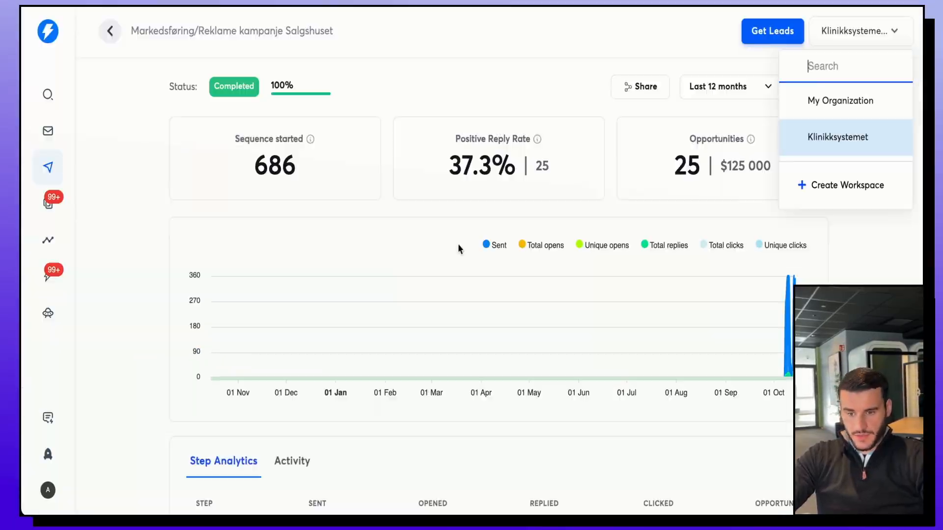
{"action": "left_click", "coordinate": [288, 156]}
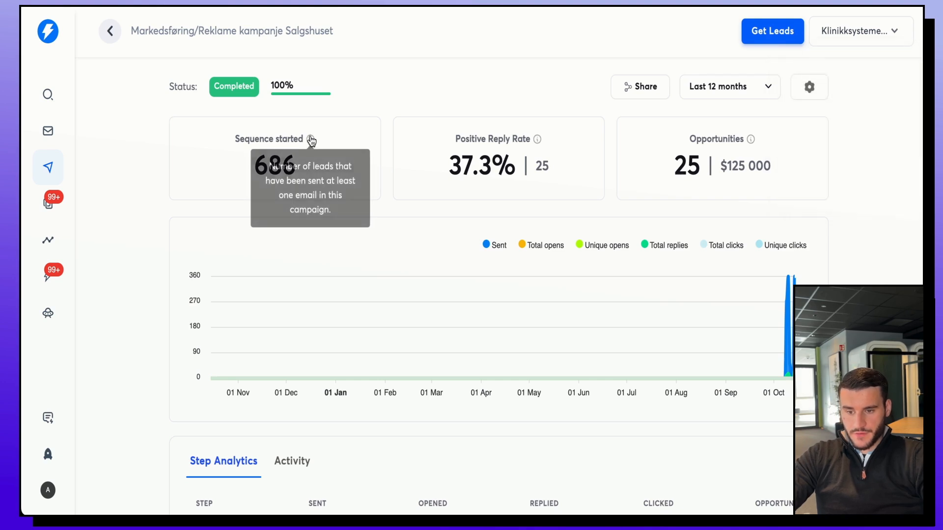